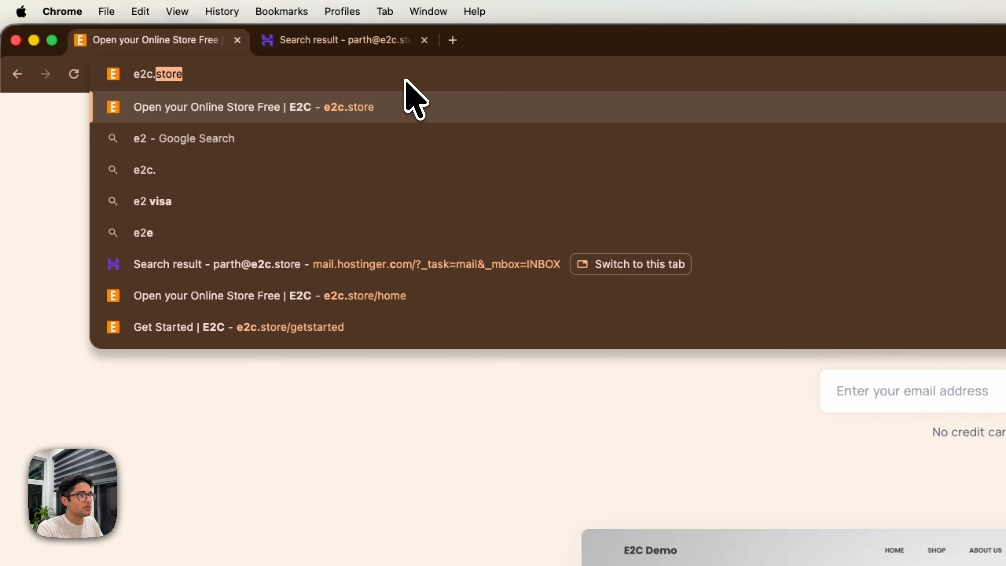
Load e2c.store in Chrome to reach the 'Open your free e-store' home page.
key(Return)
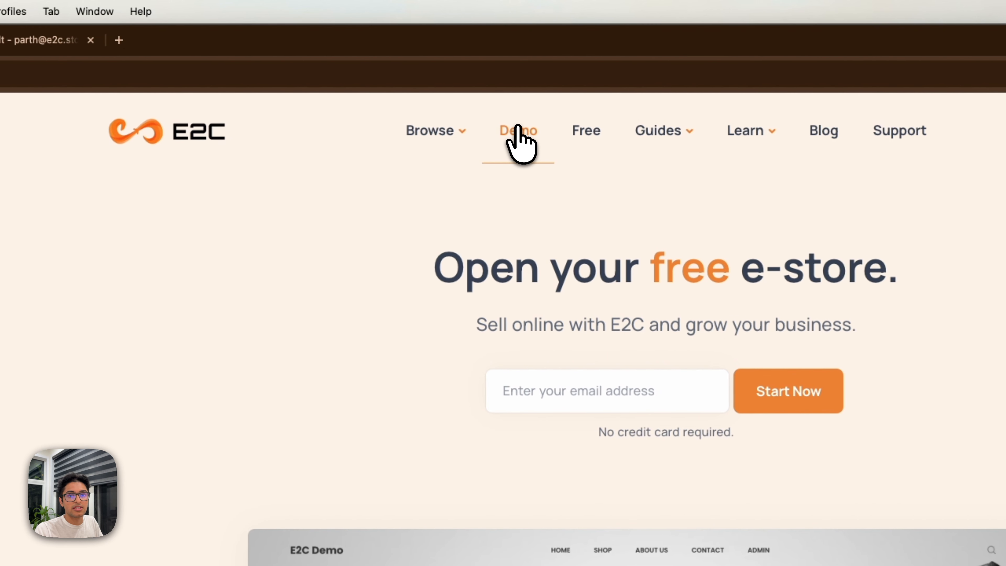
Open the demo admin dashboard and the demo storefront, then go back to the home page tab.
click(426, 65)
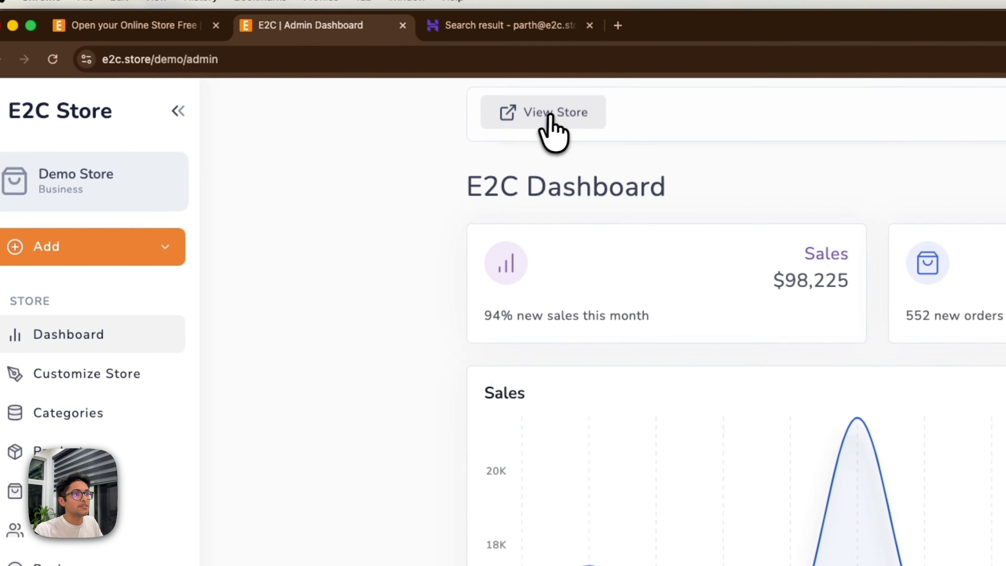
click(286, 65)
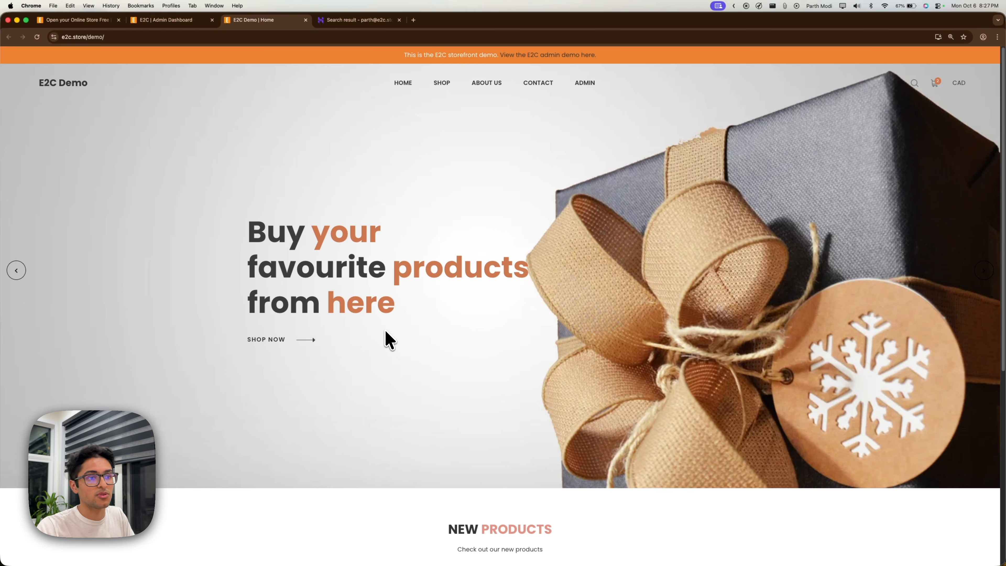
scroll(389, 338, down, 8)
scroll(386, 337, up, 8)
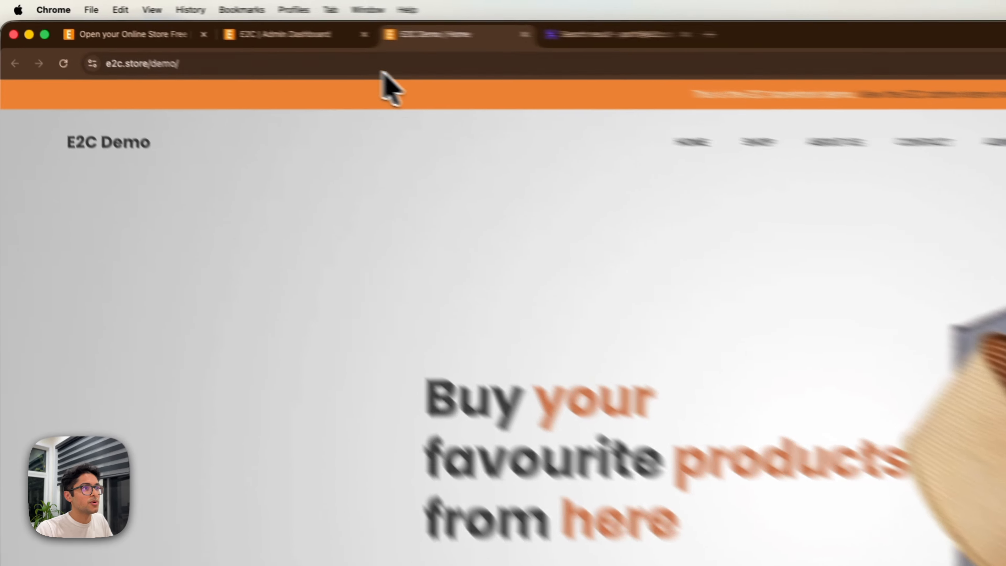
click(327, 38)
click(160, 38)
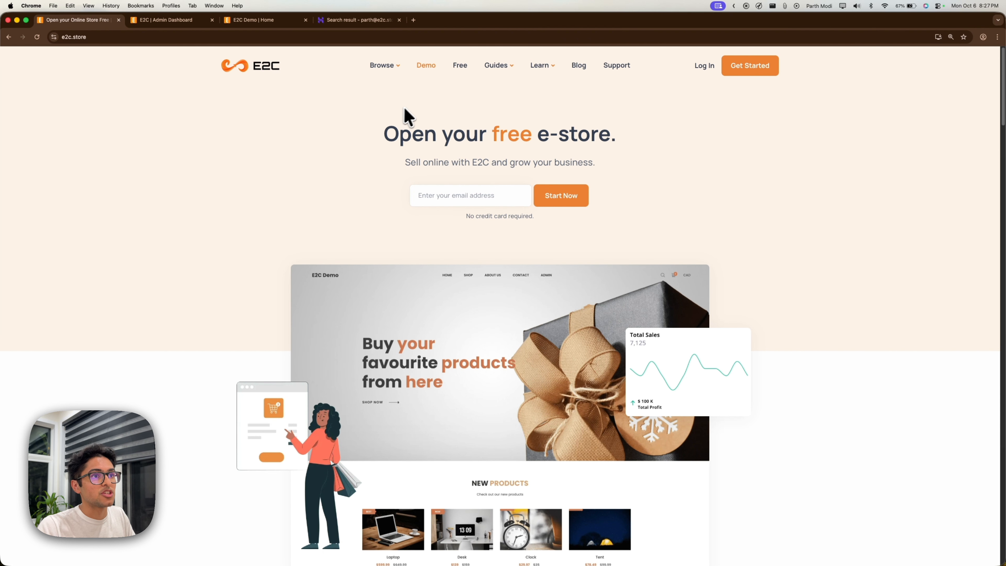
Open the '1. Account Setup' guide from Guides and skim through it.
mouse_move(514, 69)
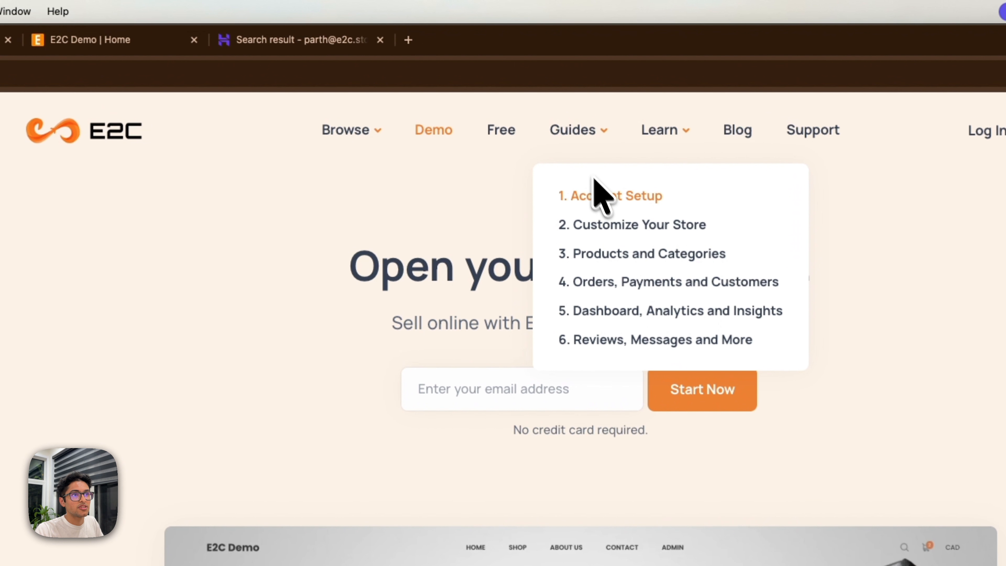
click(614, 196)
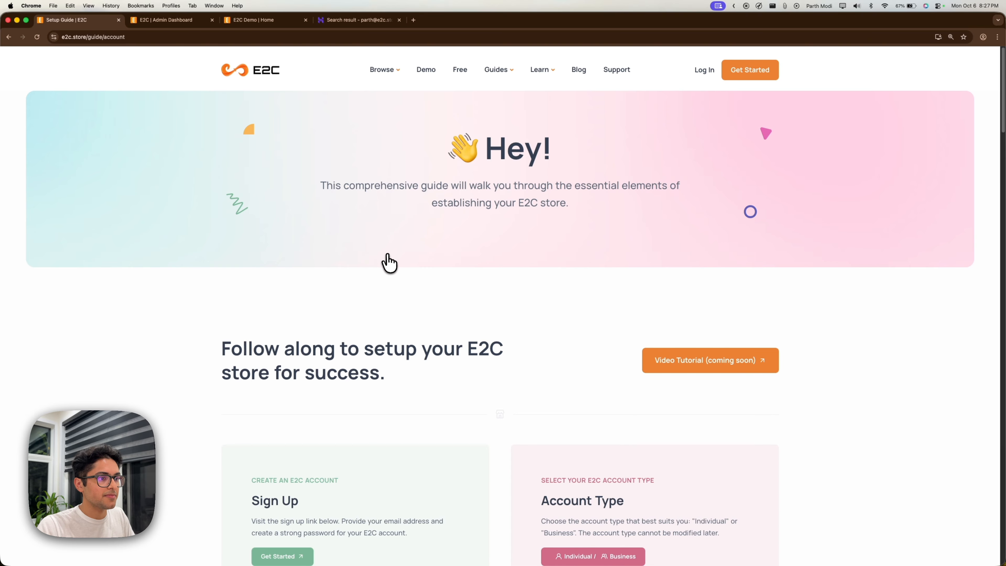
scroll(388, 264, down, 10)
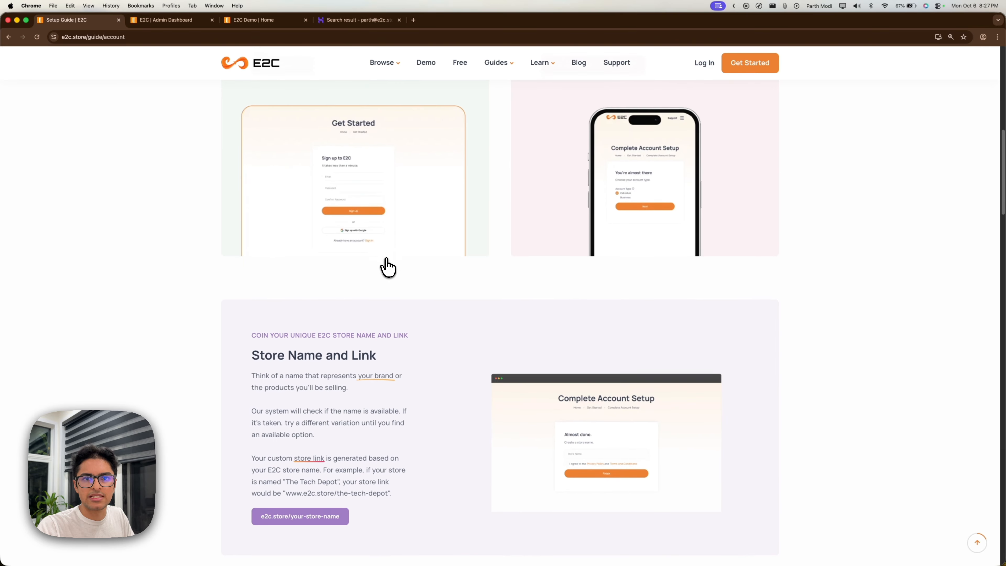
scroll(388, 267, up, 10)
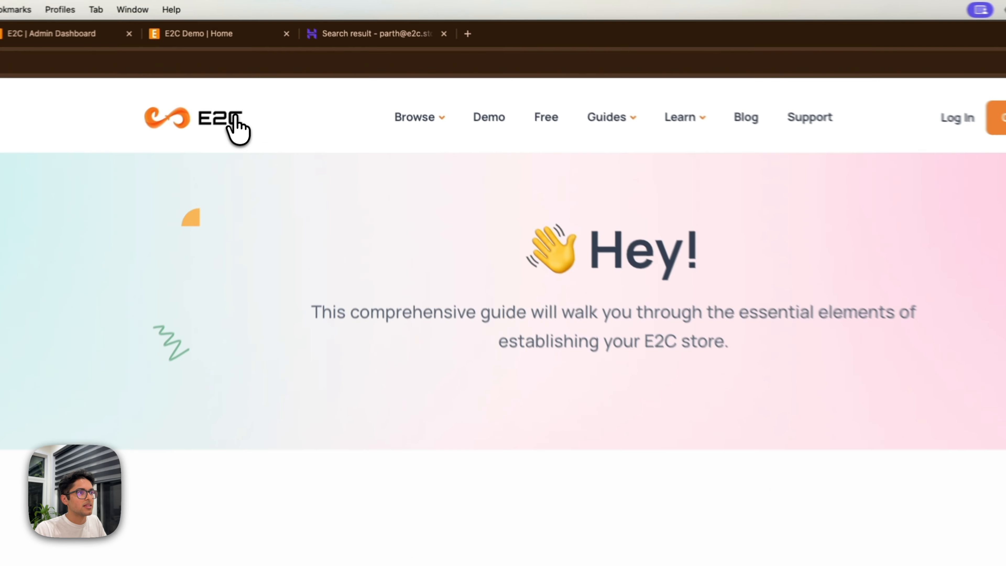
Go to the Get Started sign-up form and fill in the suggested email address.
click(272, 71)
click(788, 81)
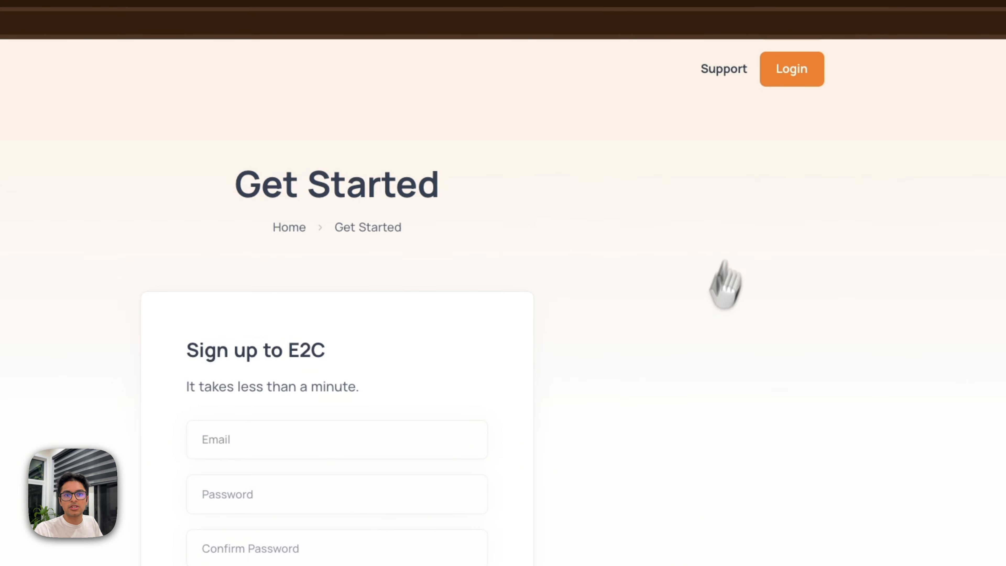
click(279, 436)
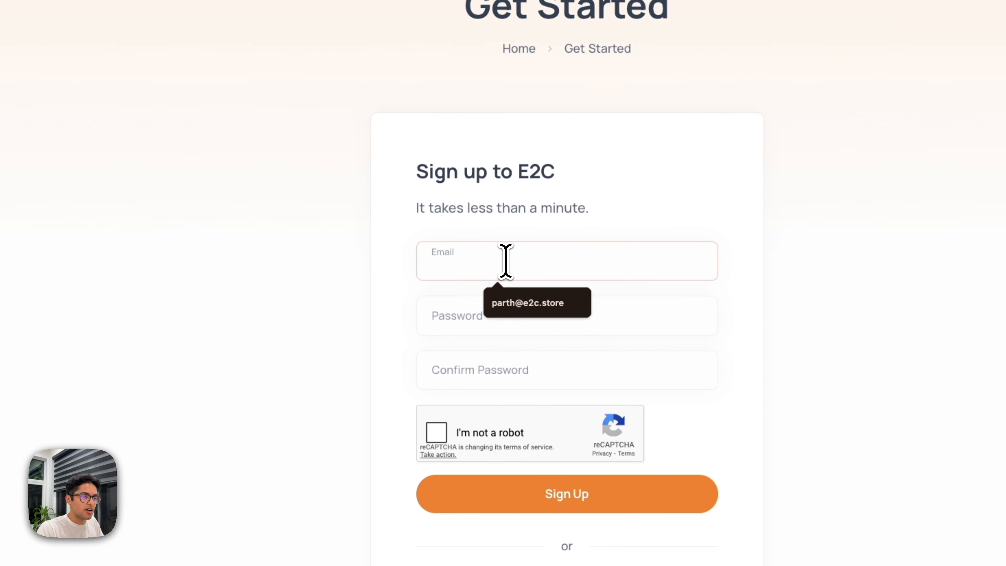
click(527, 303)
Enter and confirm the account password, tick 'I'm not a robot', and submit the sign-up.
click(460, 317)
text(Part)
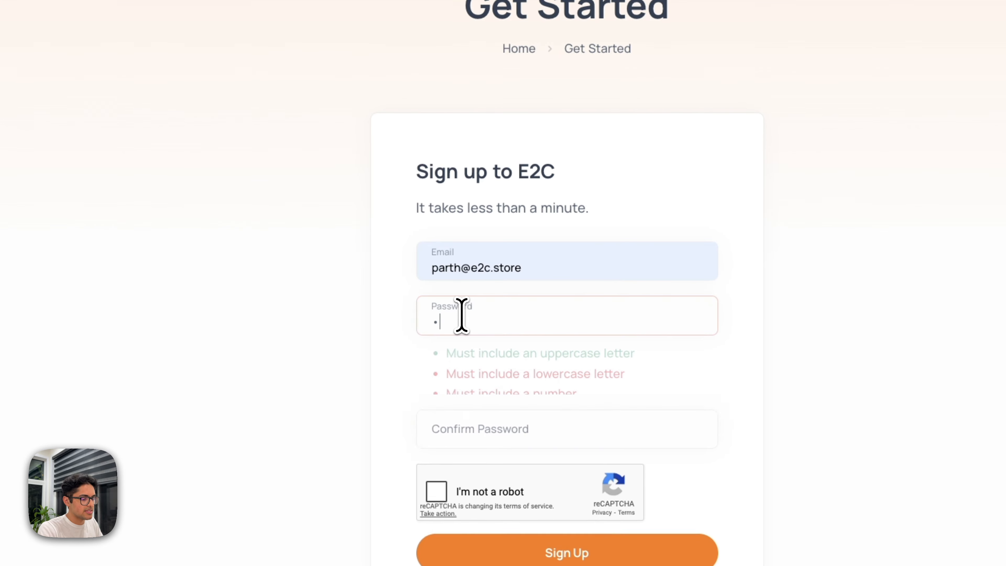
text(••••••••••)
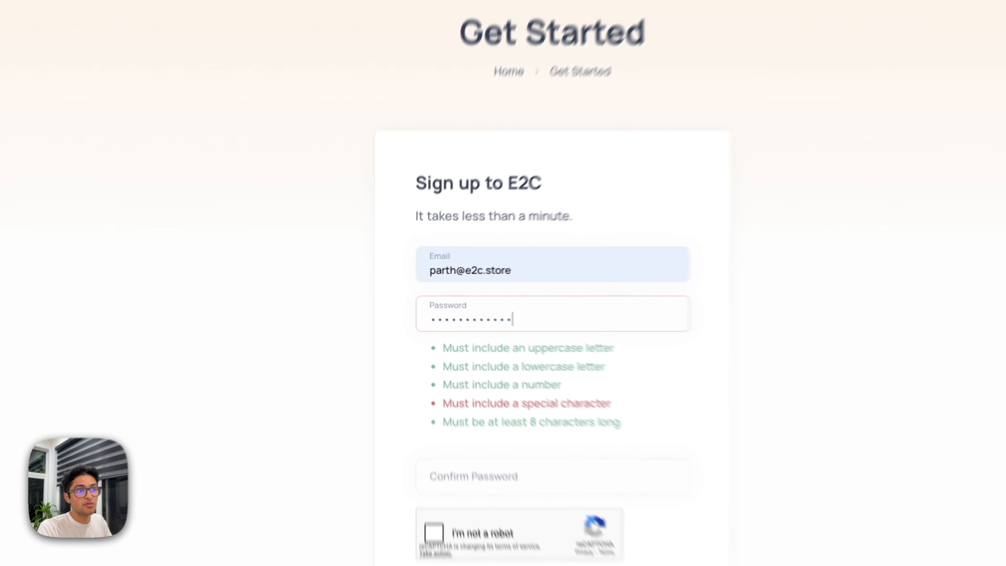
key(Tab)
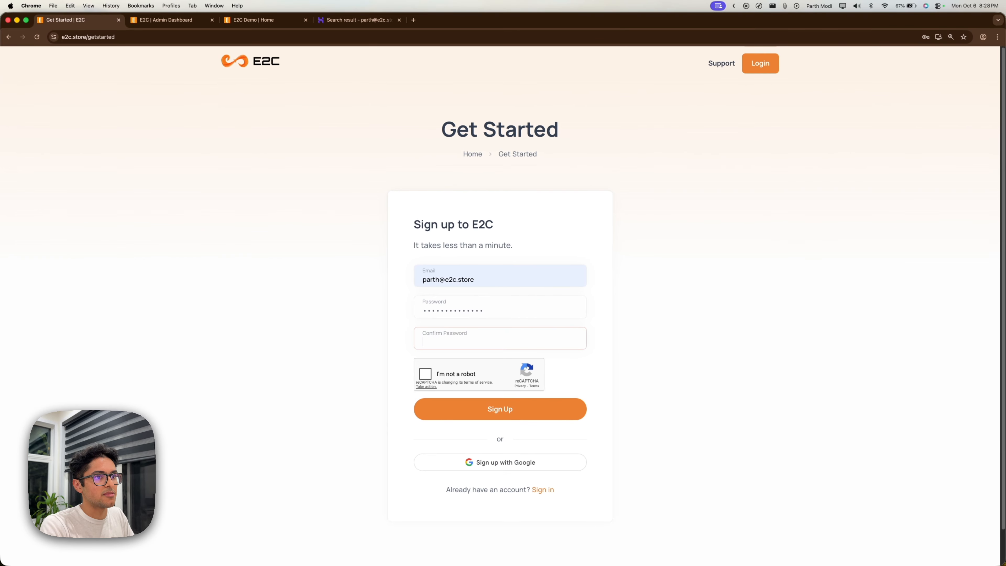
text(•••)
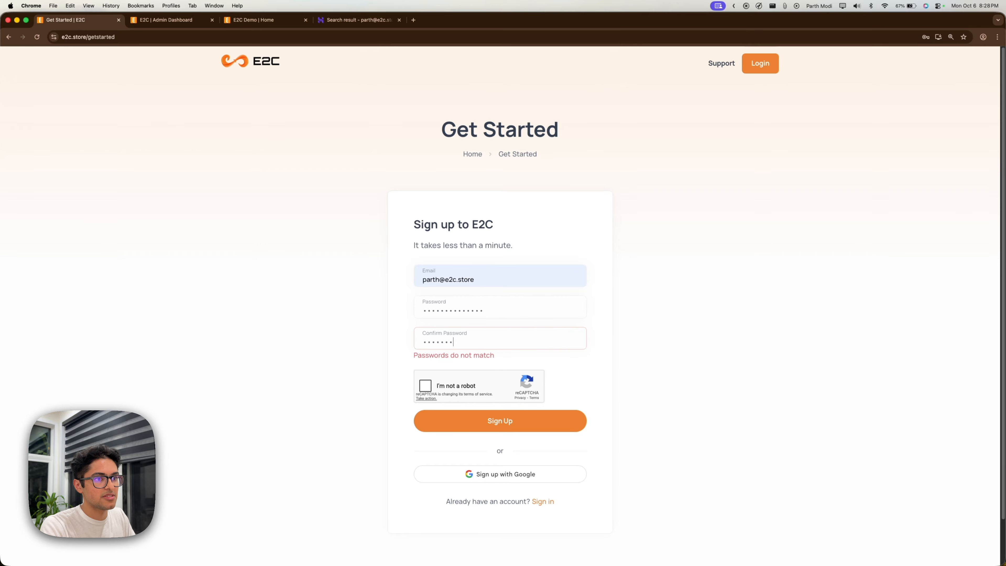
text(•)
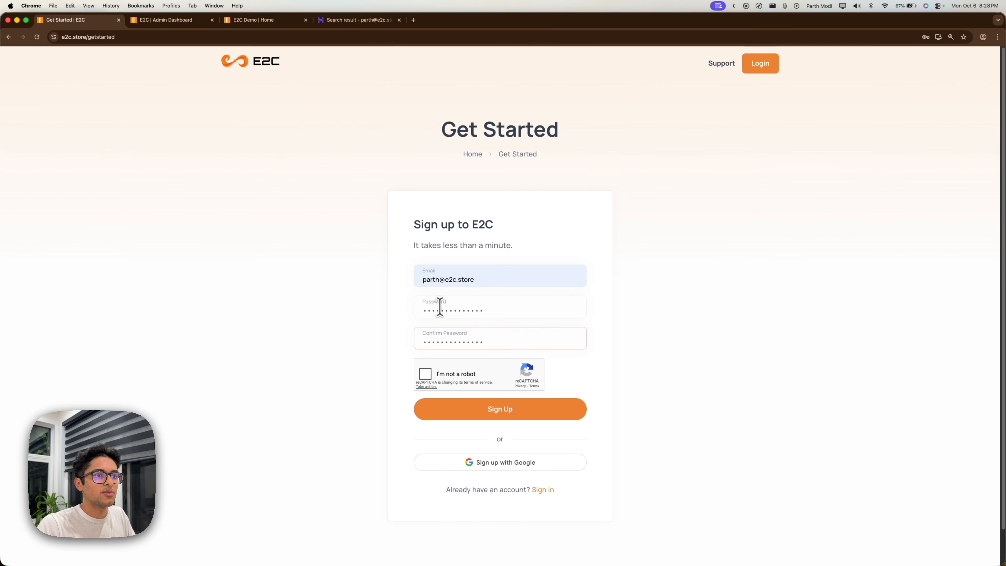
click(424, 372)
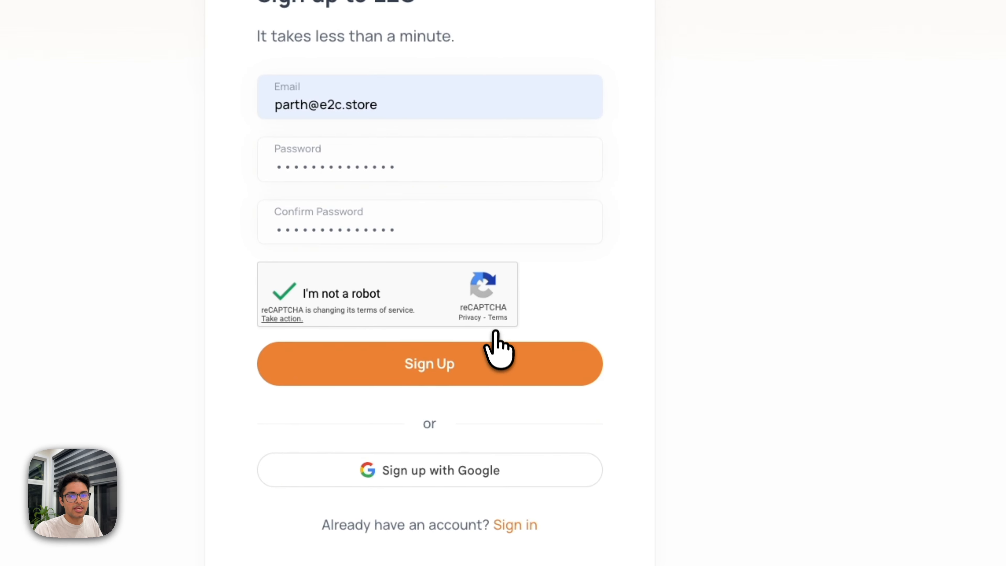
click(494, 369)
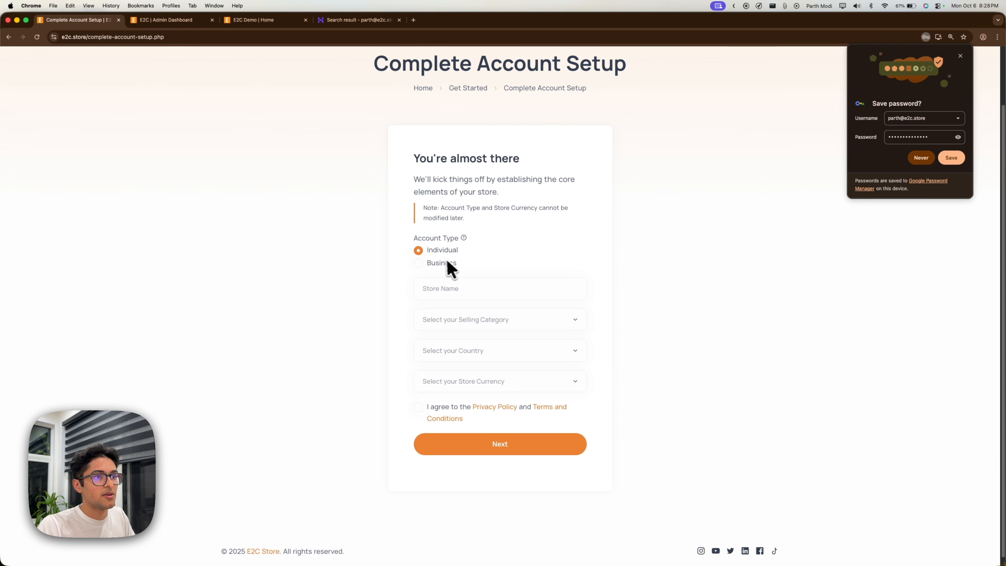
Keep the Individual account type and enter the store name 'Parths Chess Store'.
click(439, 261)
click(437, 249)
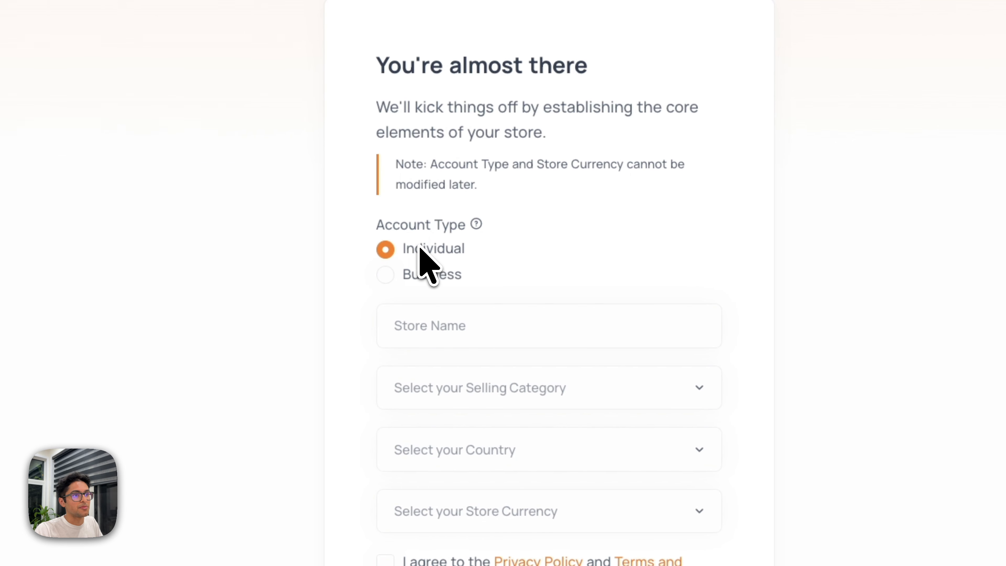
click(459, 319)
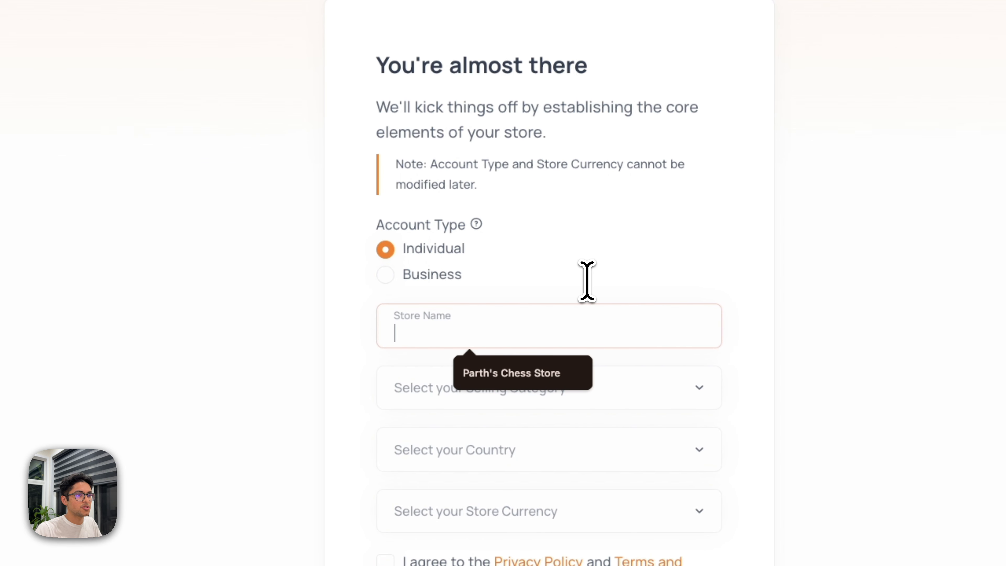
text(Parths Store)
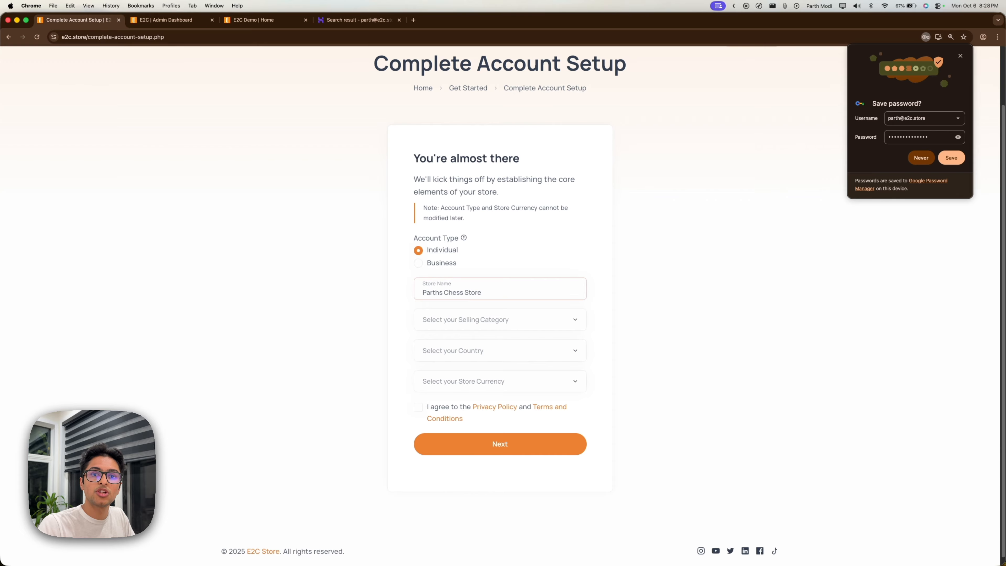
Choose Toys & Games, Canada and CAD, accept the terms, and submit the setup.
click(526, 320)
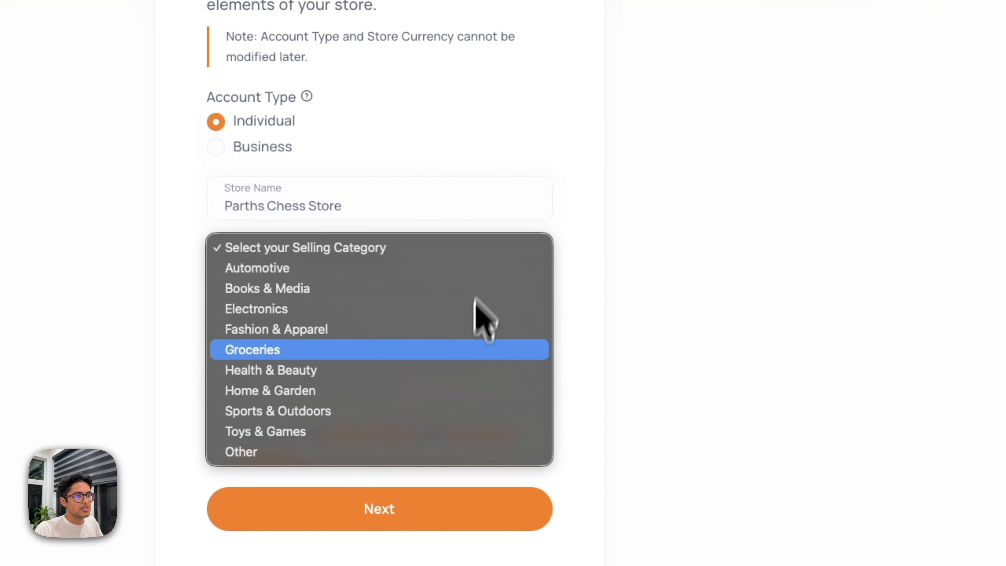
click(437, 431)
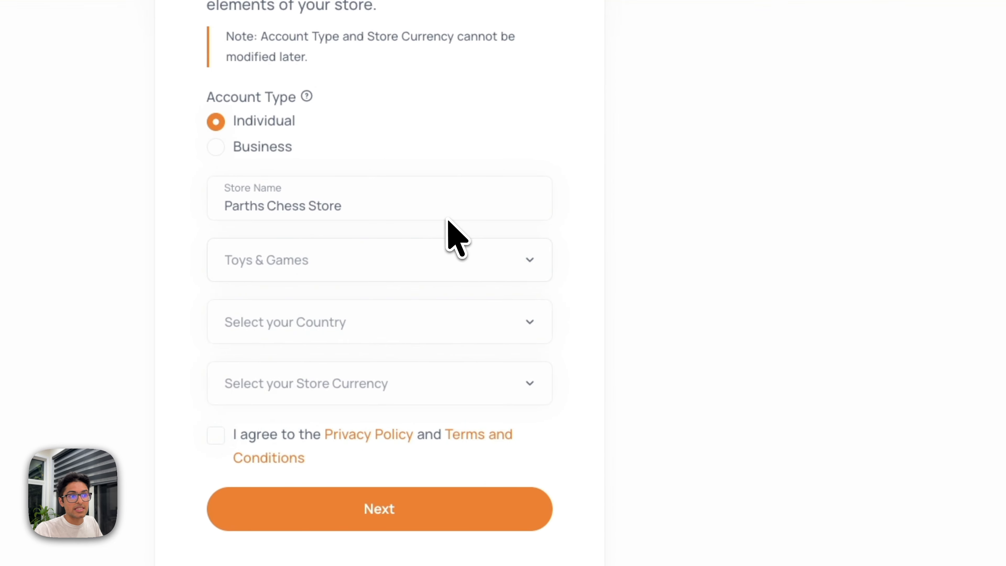
click(373, 321)
scroll(373, 332, down, 15)
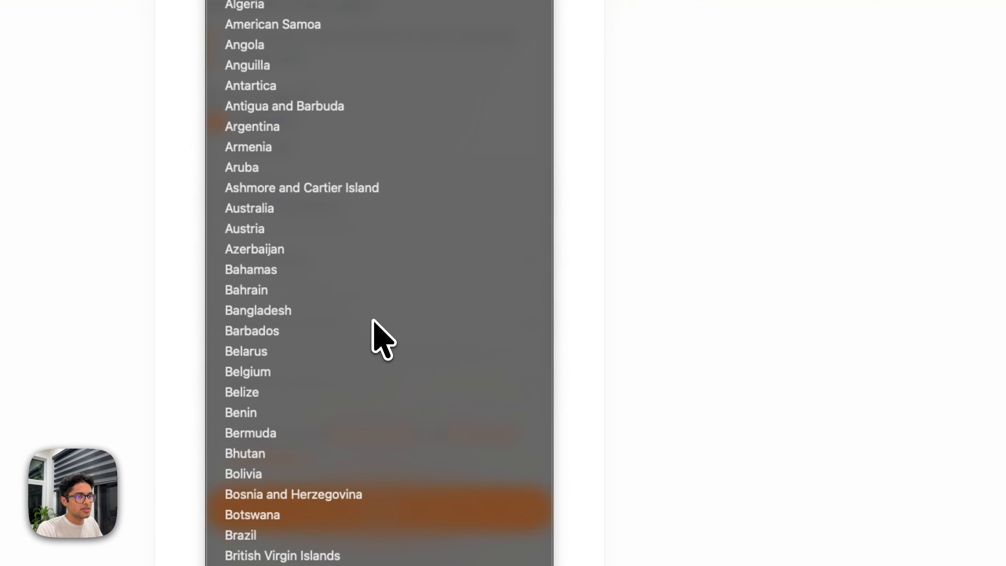
click(377, 337)
click(389, 381)
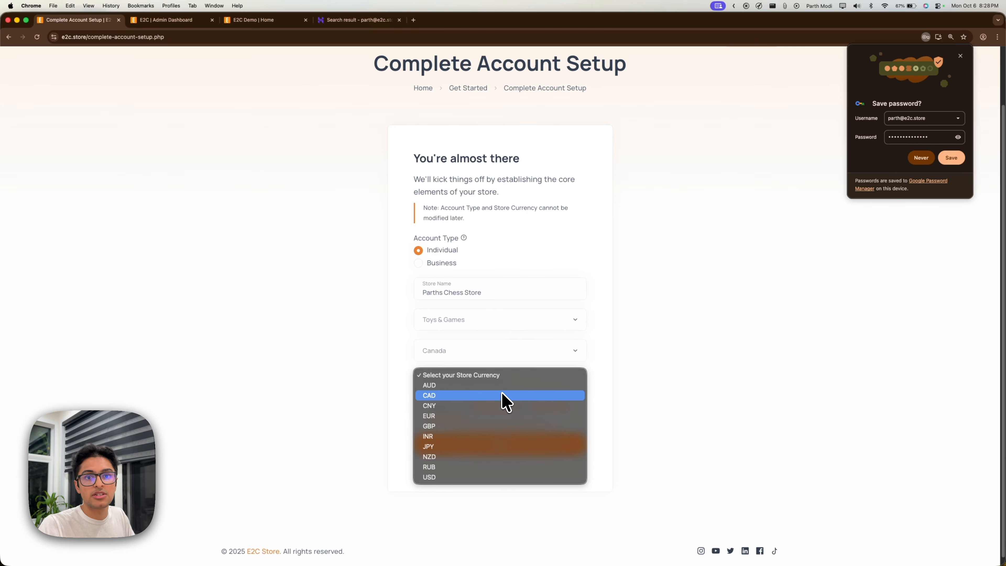
click(502, 395)
click(434, 408)
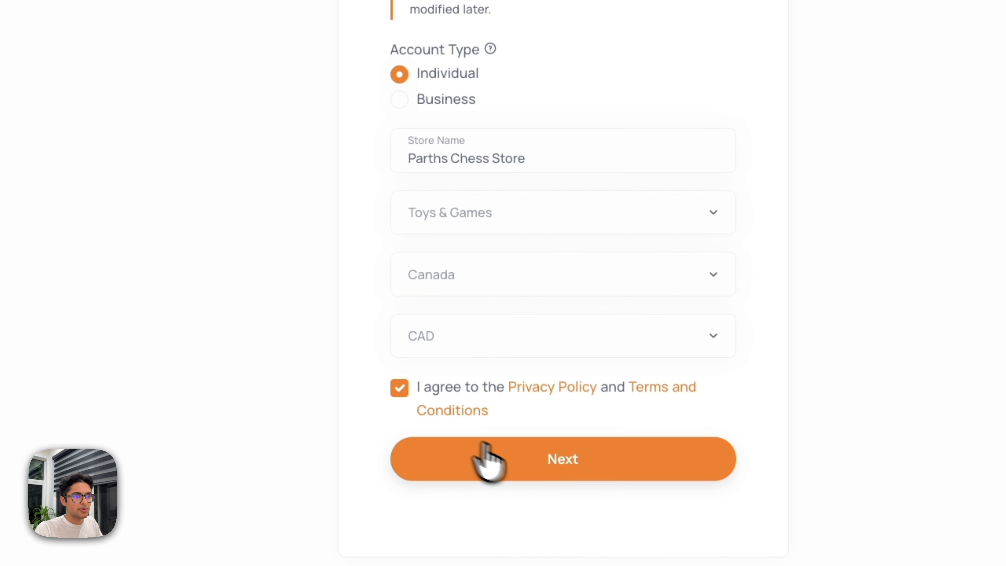
click(578, 460)
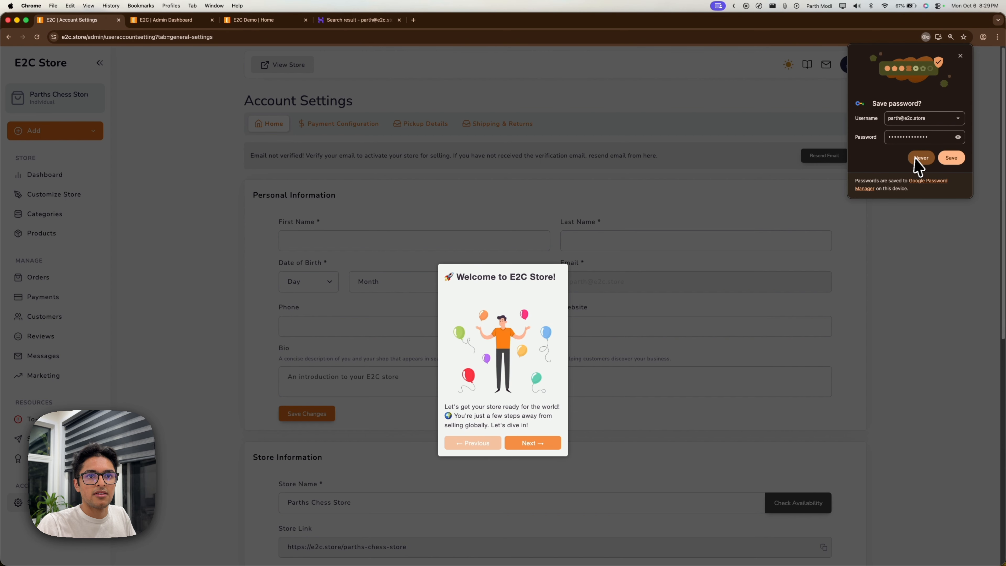
Decline saving the password and step through the dashboard welcome tour until it closes.
click(921, 157)
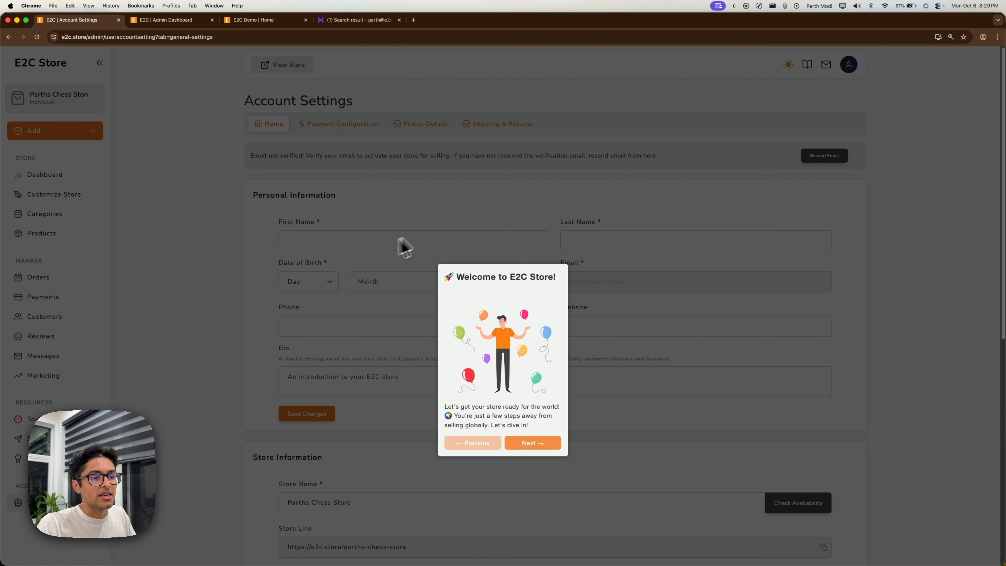
click(539, 444)
click(833, 142)
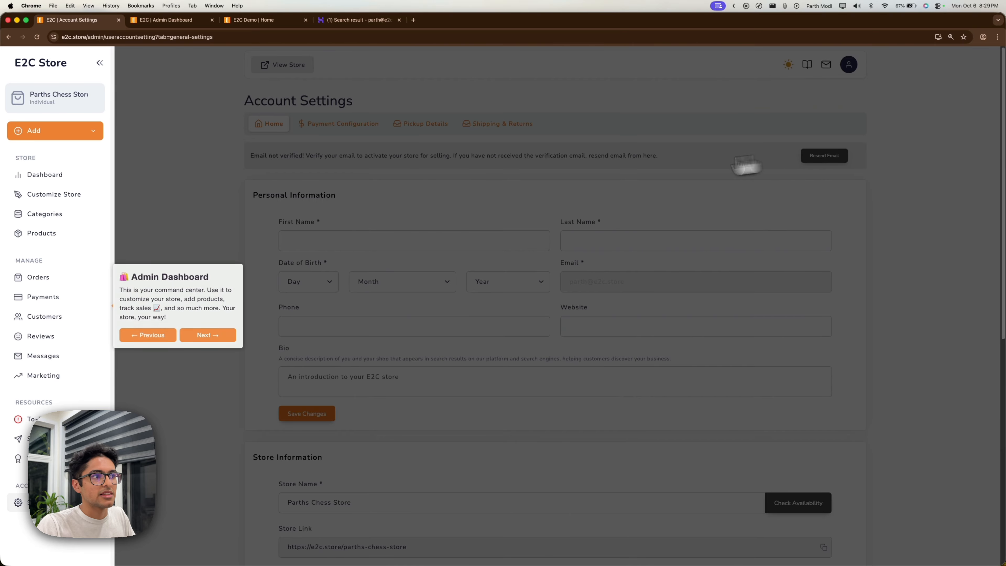
click(210, 337)
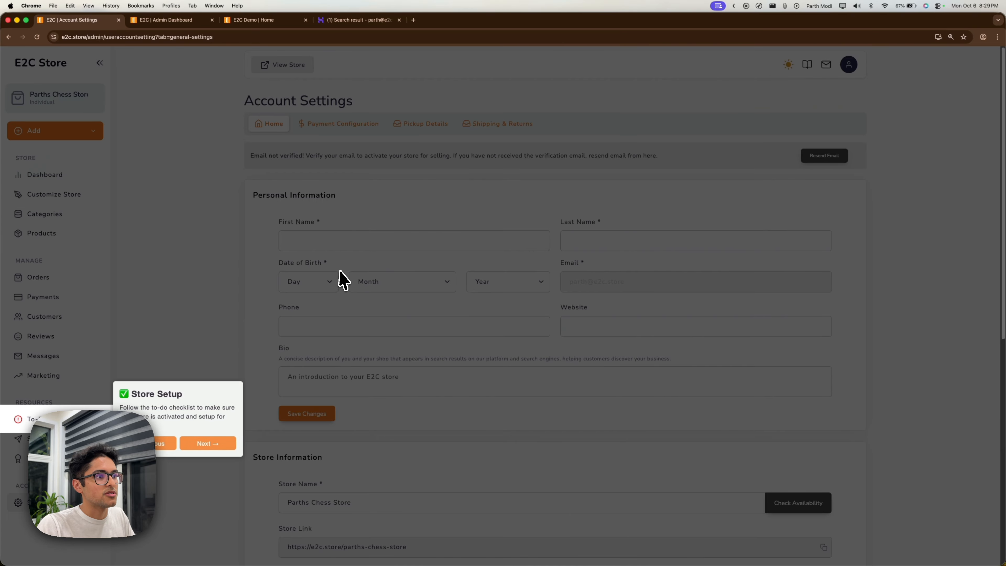
click(209, 442)
click(216, 121)
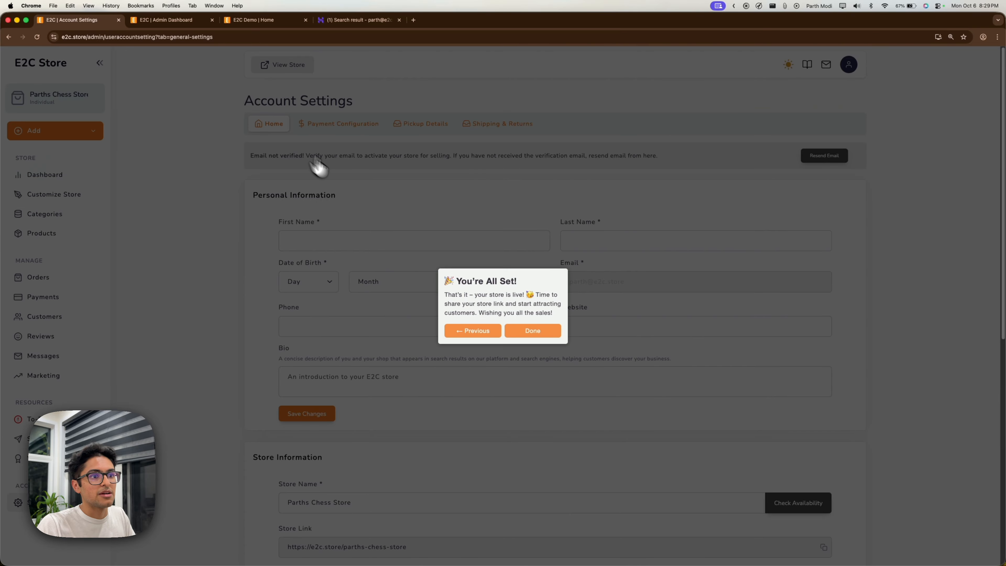
click(532, 332)
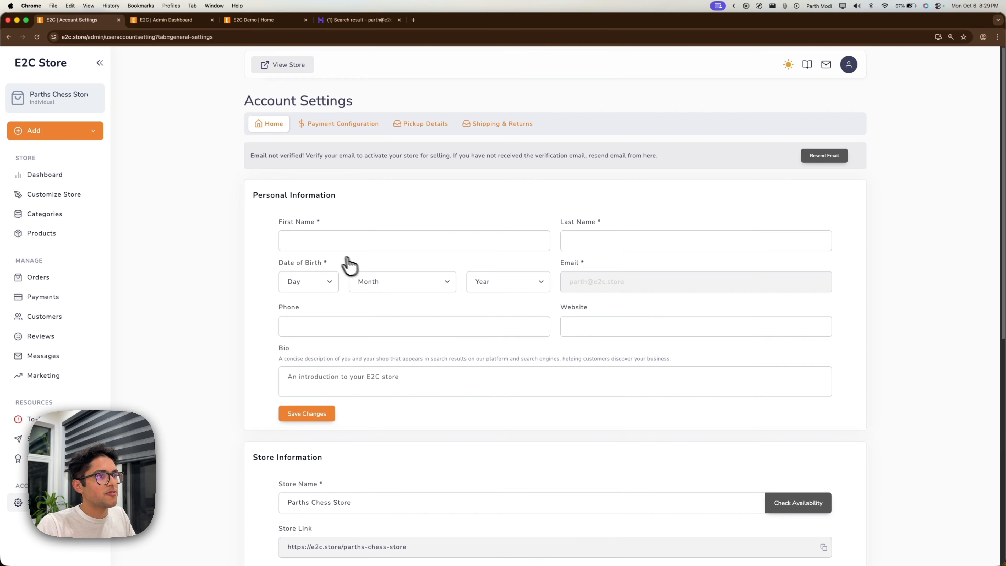
drag(256, 156, 359, 154)
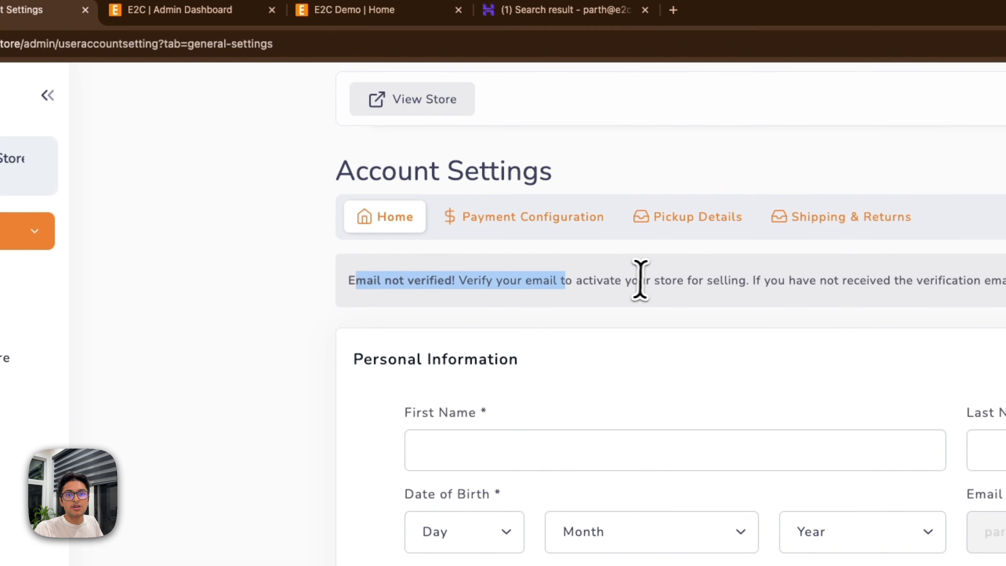
Open the 'Email Verification from E2C Store' email and follow its Verify Email Address link.
click(649, 277)
click(538, 9)
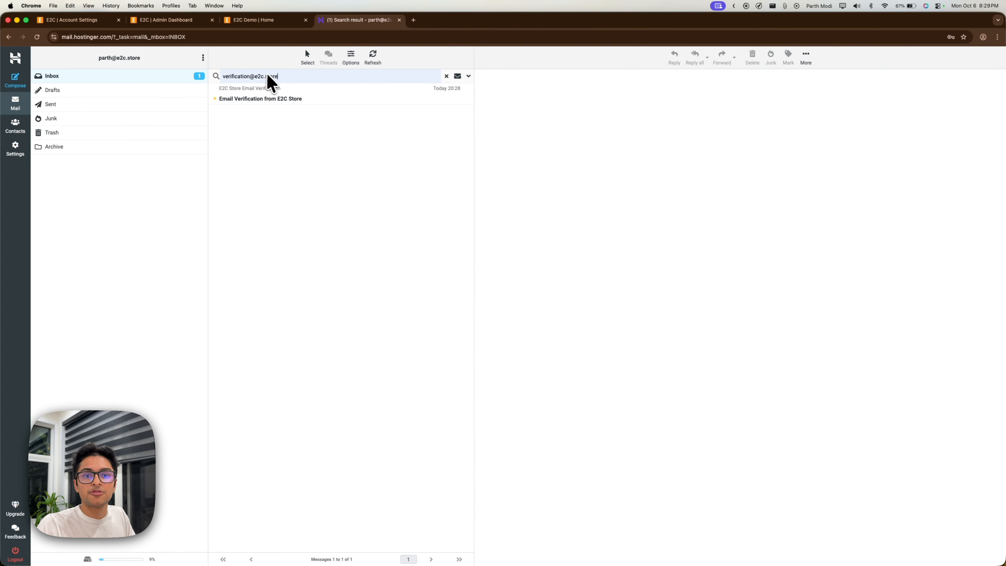
click(285, 97)
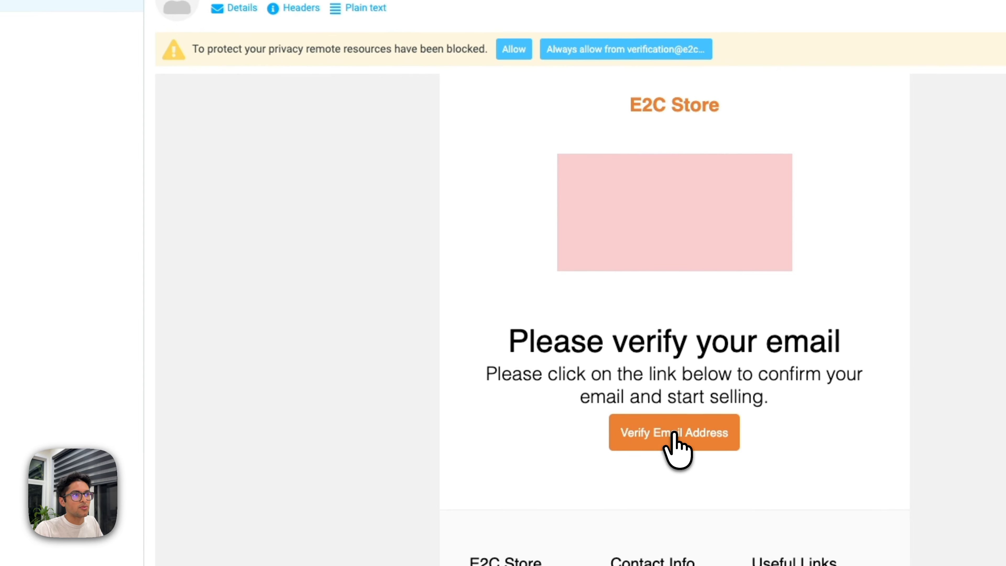
click(739, 315)
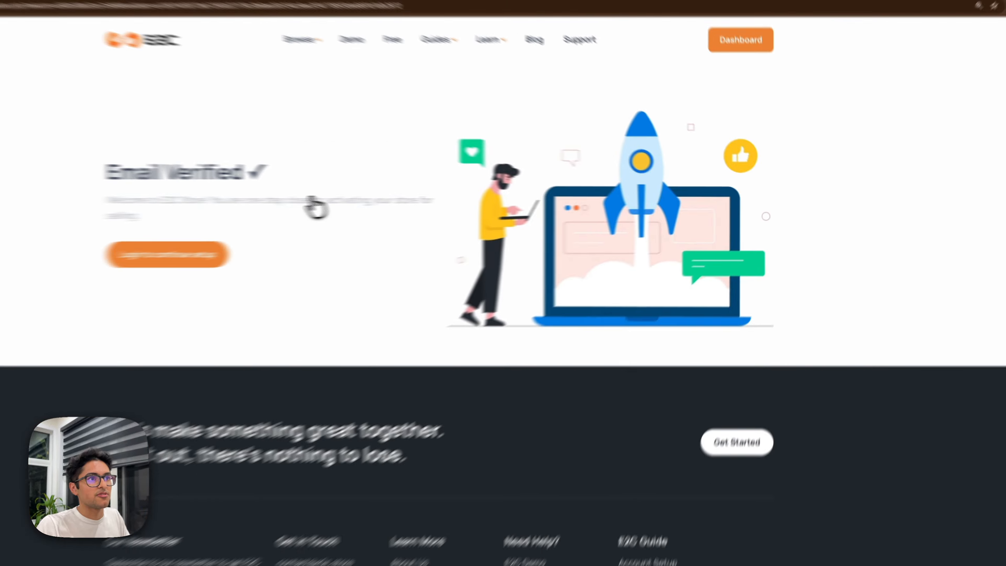
Return to the Account Settings tab and open the Store Setup To-Do list.
click(73, 20)
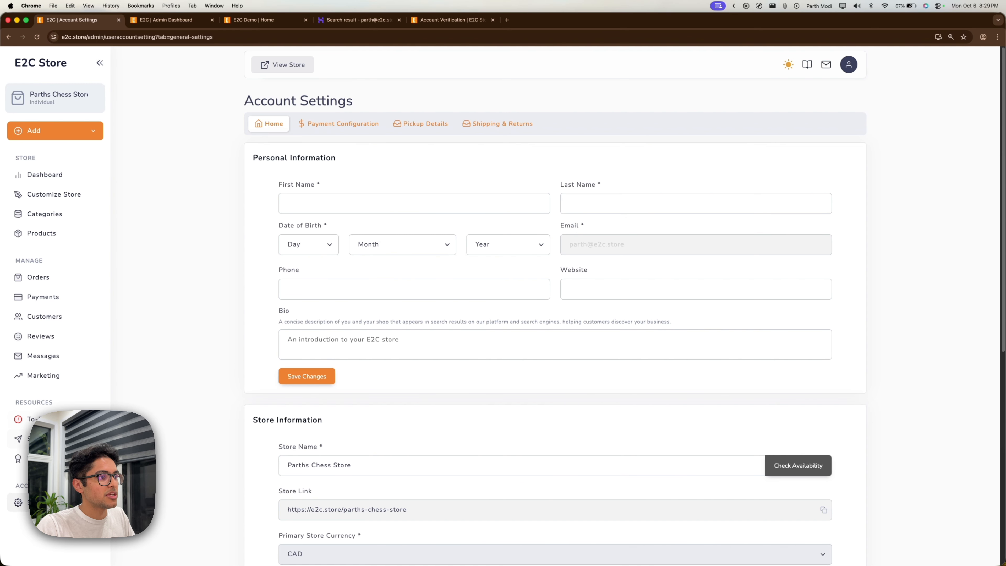
click(34, 418)
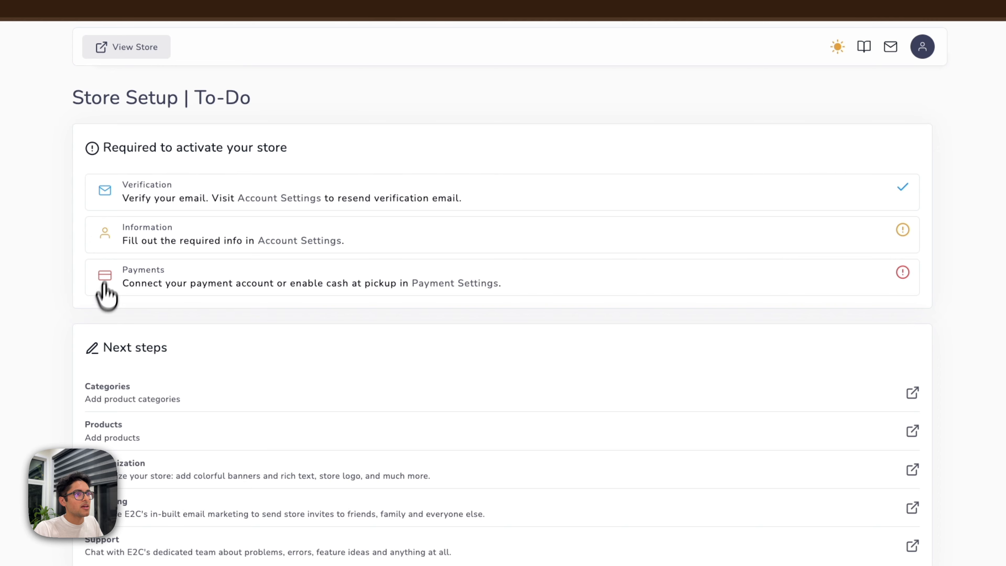
Enter the first and last name in Account Settings.
click(300, 241)
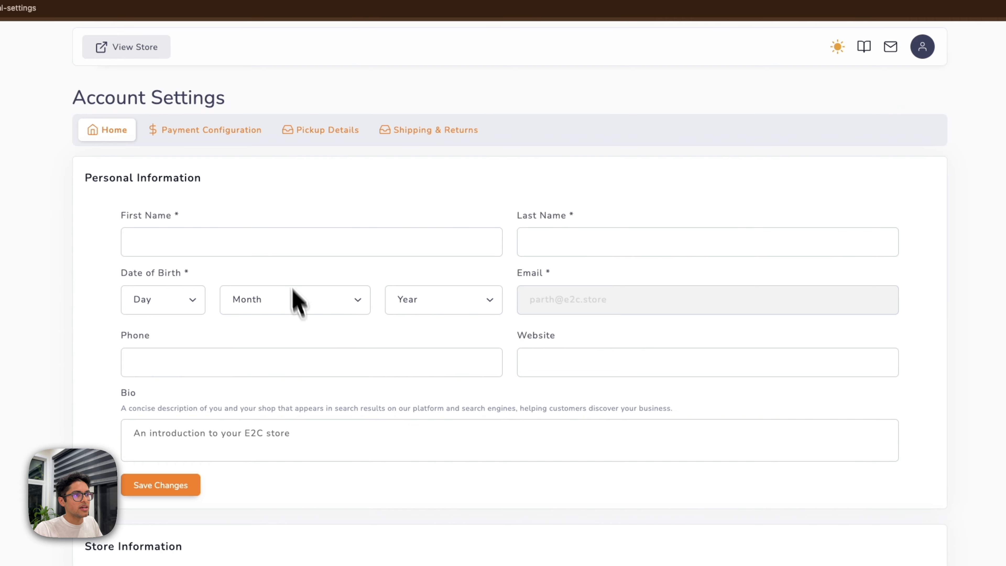
click(281, 241)
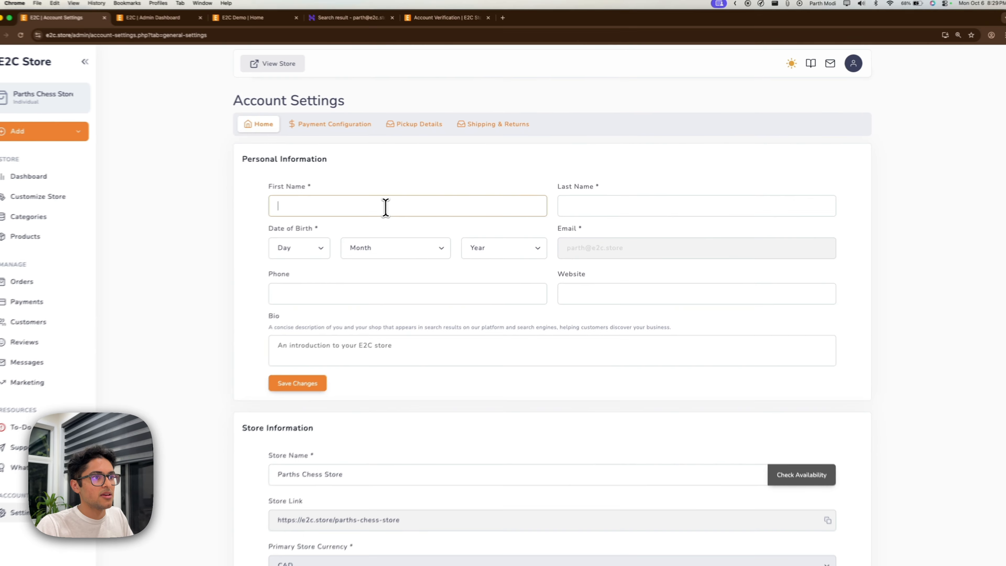
text(Parth)
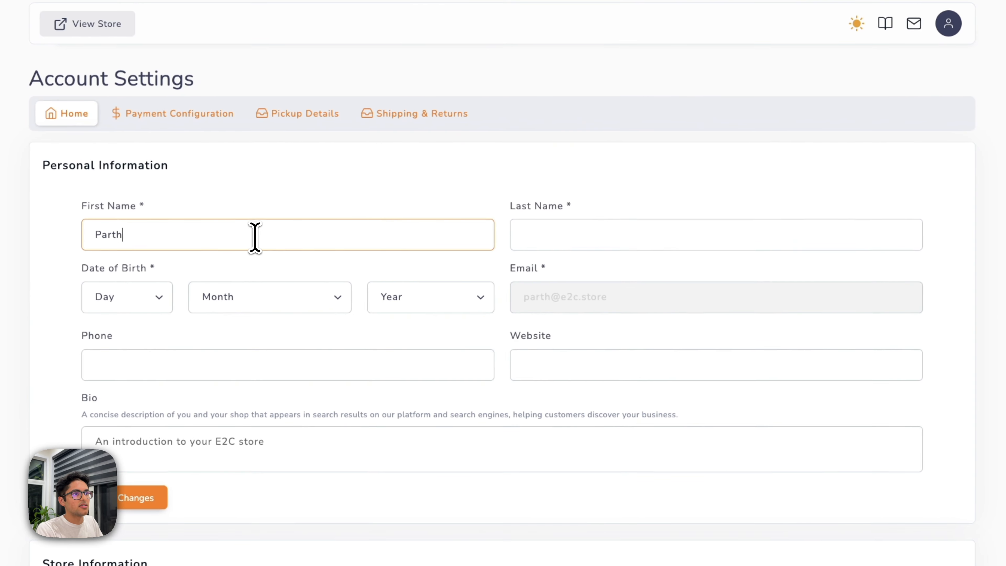
key(Tab)
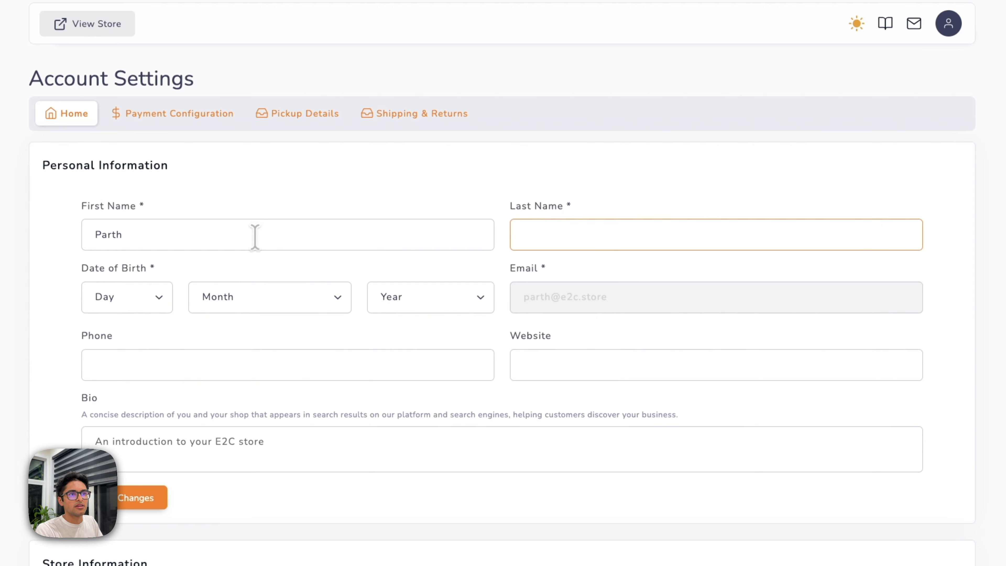
key(Tab)
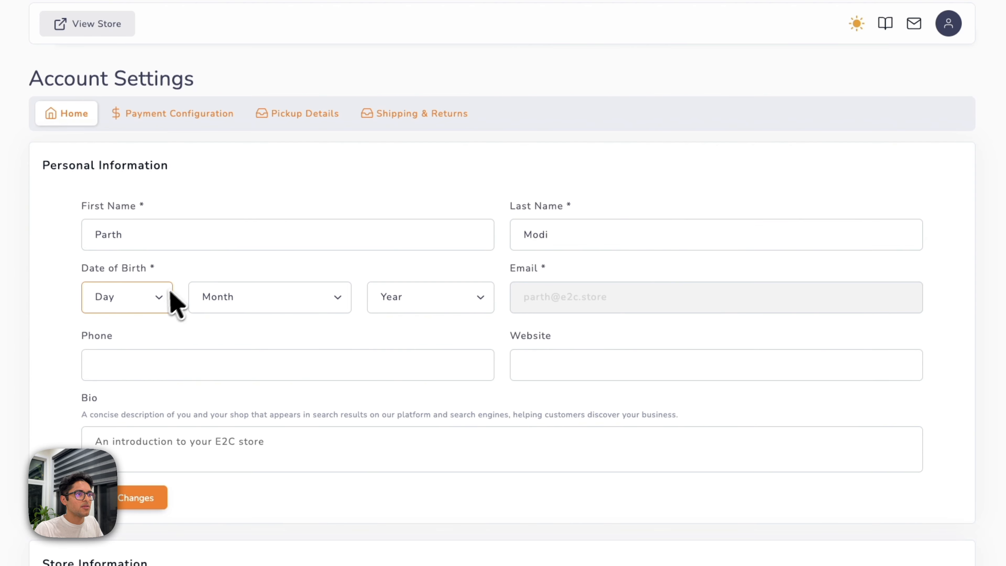
Set the birth date to 1 January 2000.
click(162, 300)
click(163, 304)
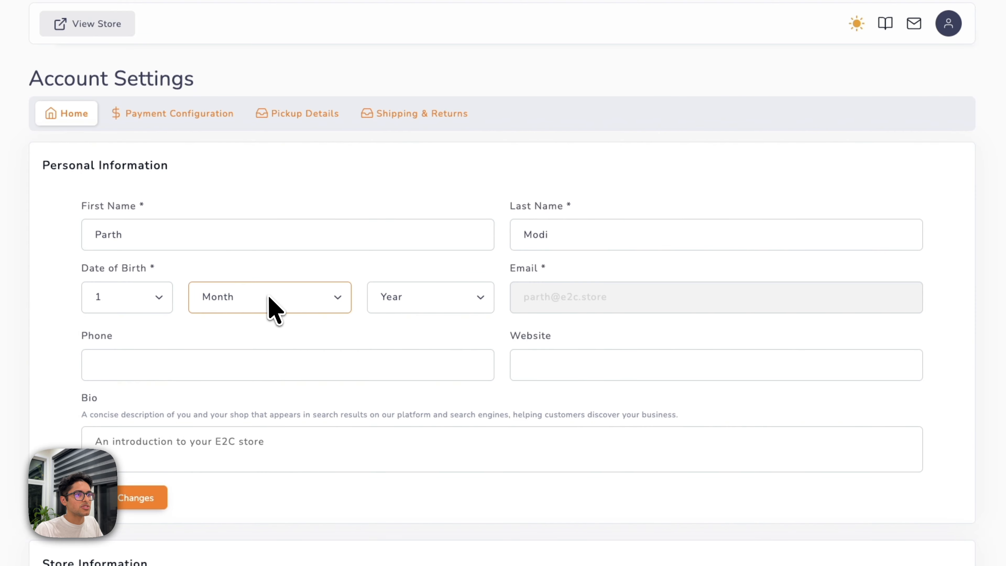
click(269, 297)
click(277, 304)
click(424, 301)
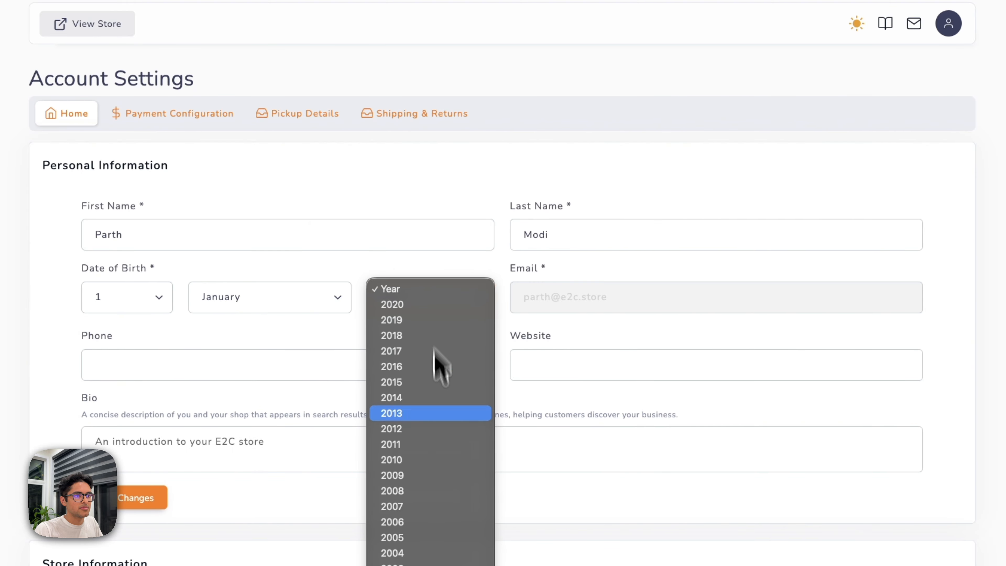
click(404, 505)
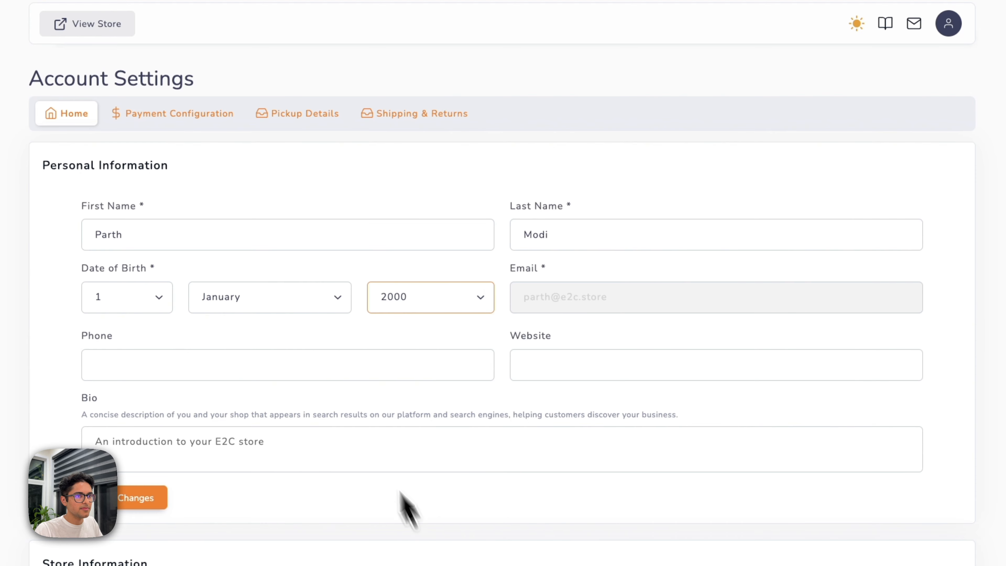
Paste the chess-collection bio and save the personal information.
click(313, 447)
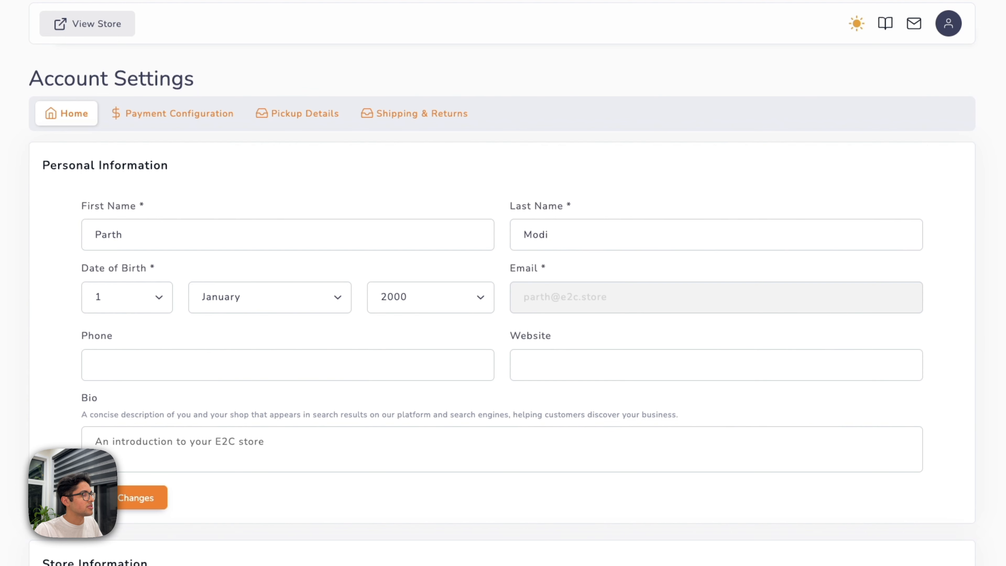
click(124, 433)
text(From classic boards to precision clocks, our collection is designed for players of all levels to play, practice, and enjoy the game of kings.)
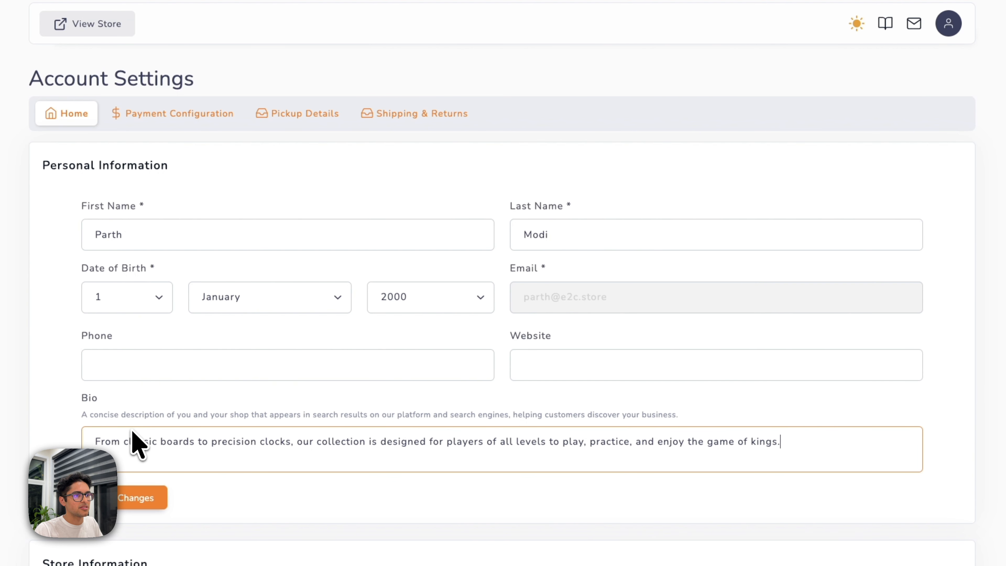
click(120, 500)
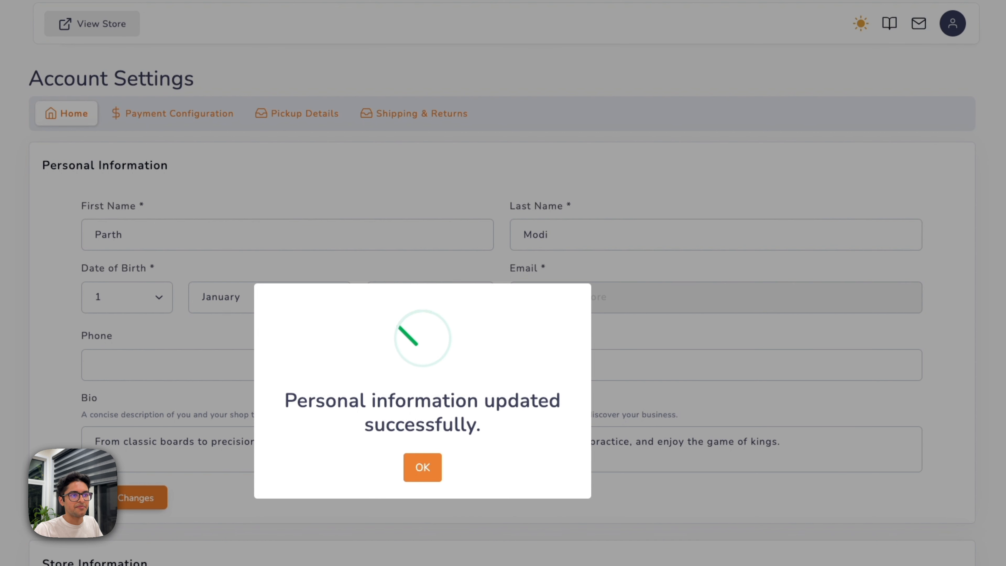
click(419, 470)
Copy the Store Link and open e2c.store/parths-chess-store in a new tab.
scroll(141, 460, down, 7)
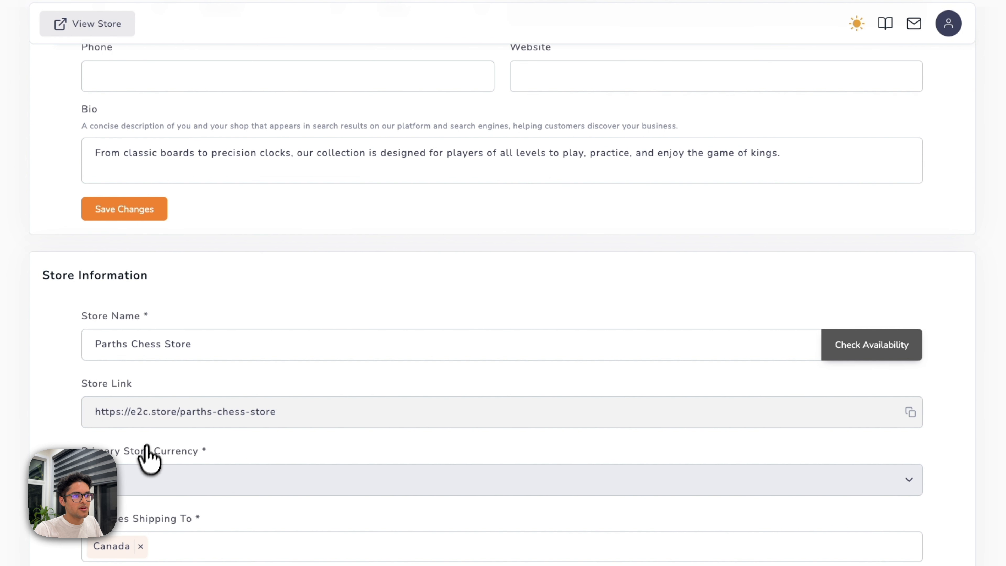
scroll(242, 432, down, 4)
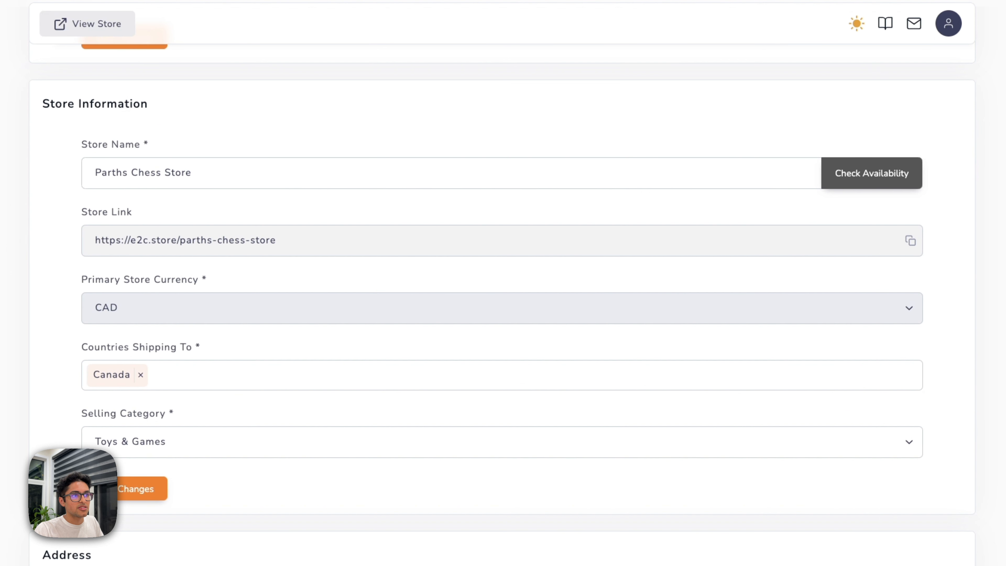
drag(277, 241, 71, 243)
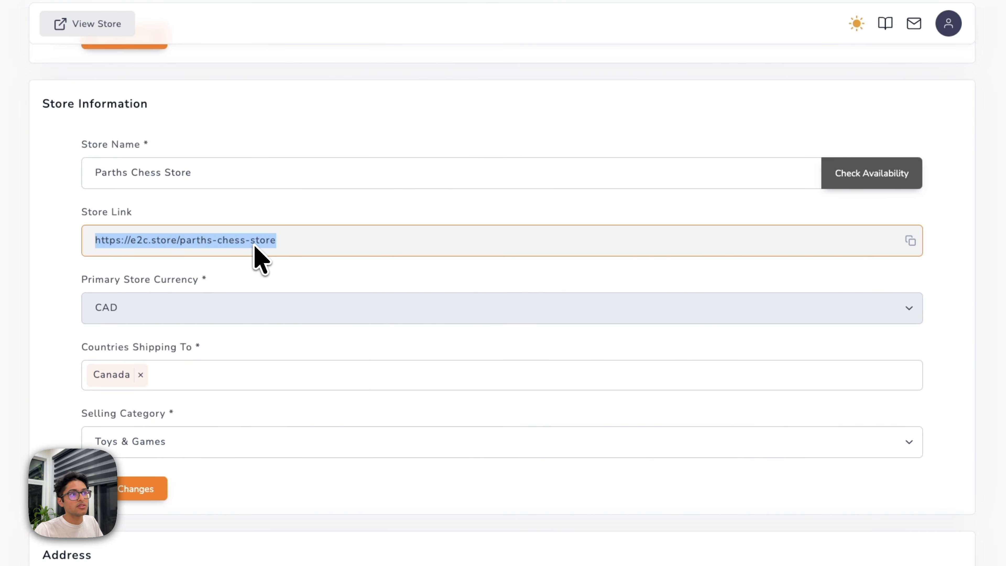
key(super+c)
key(super+t)
key(super+v)
key(Return)
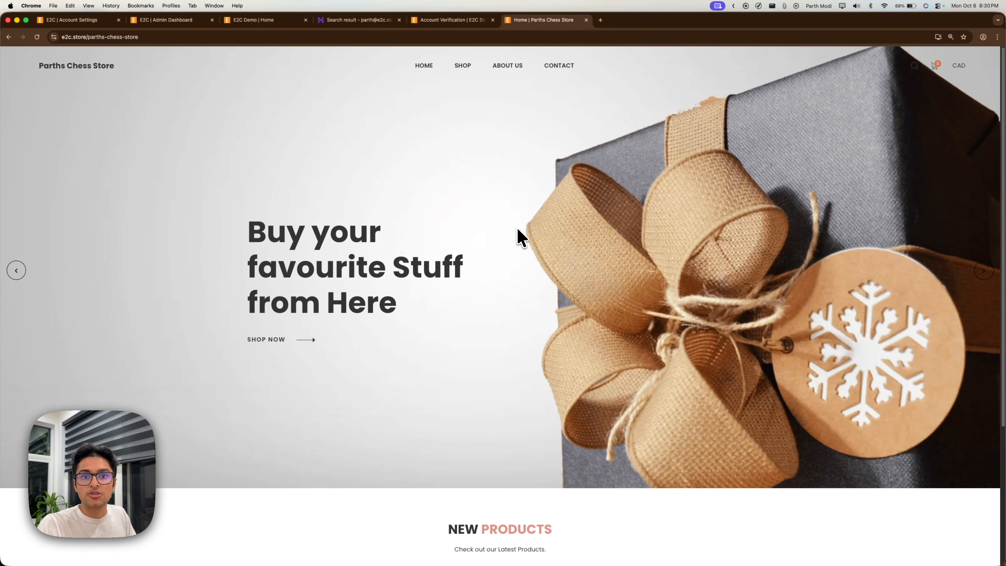
Glance over the storefront, then return to the 'E2C | Account Settings' tab.
scroll(518, 237, down, 5)
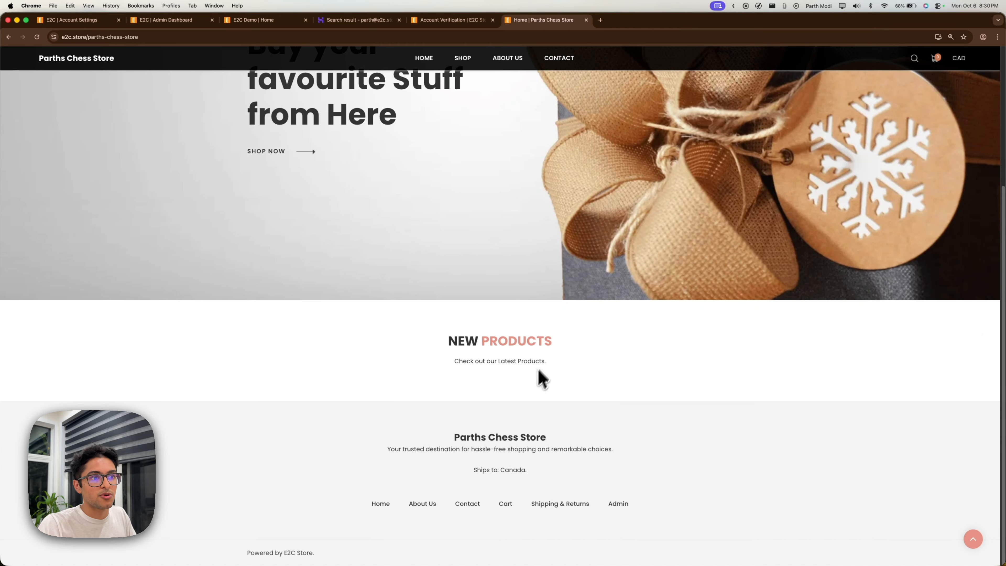
scroll(512, 336, up, 5)
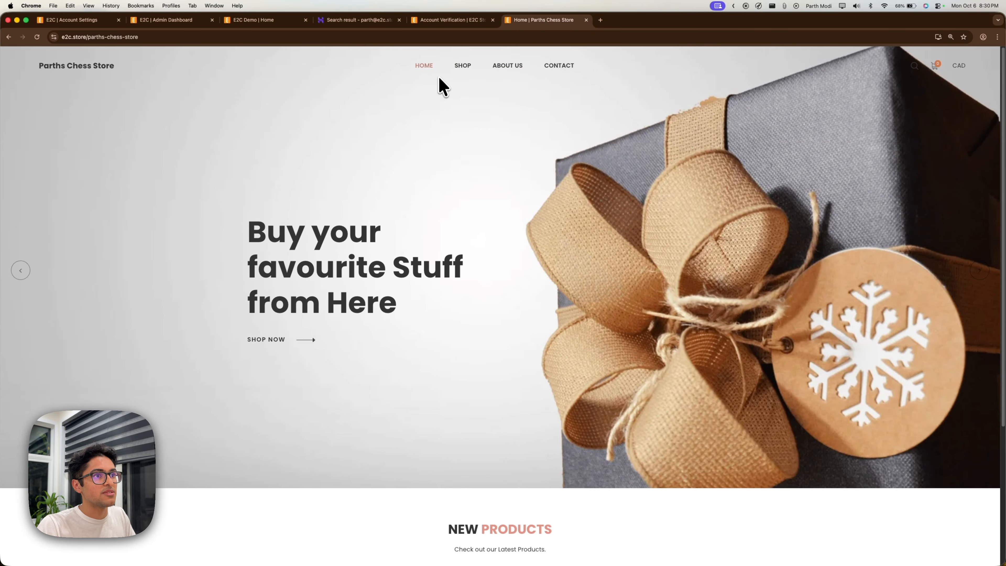
click(67, 20)
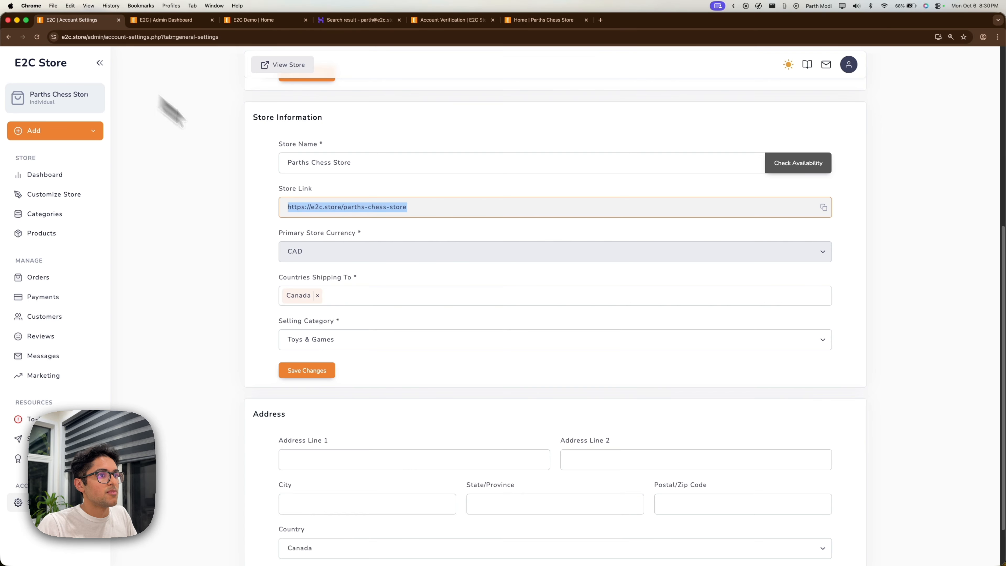
Look through the Payment Configuration, Pickup Details and Shipping & Returns settings tabs.
scroll(342, 245, down, 2)
scroll(396, 337, up, 10)
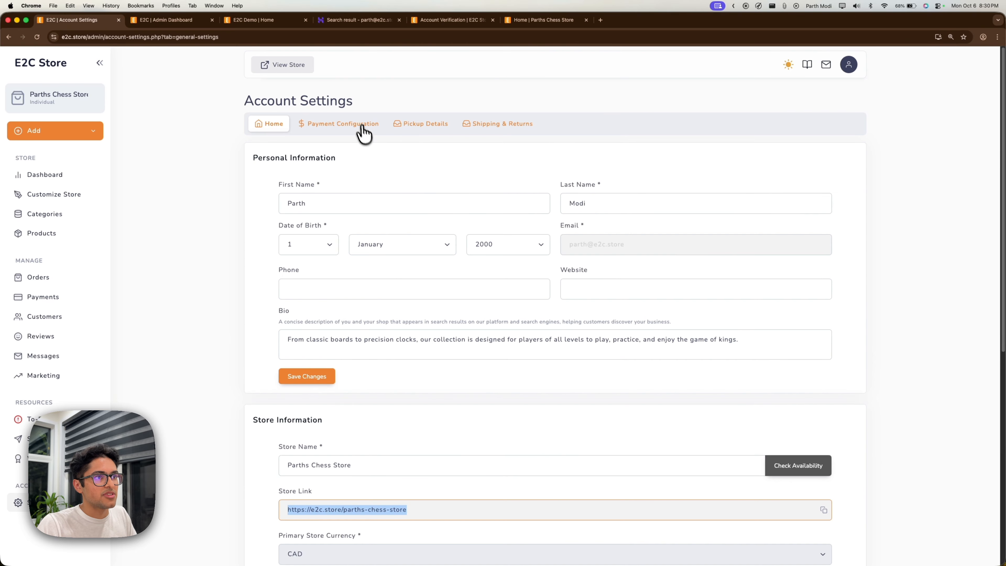
click(362, 126)
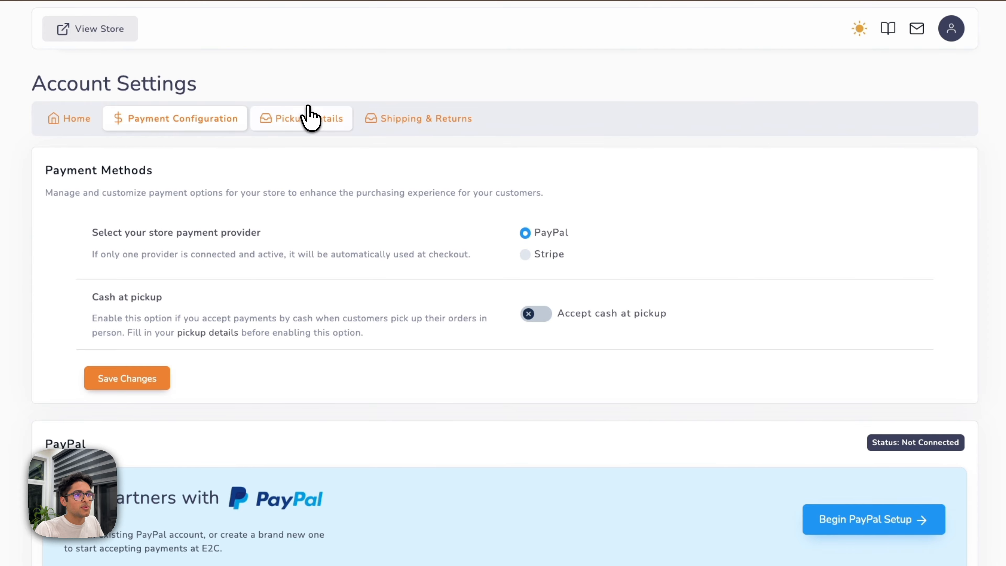
click(307, 116)
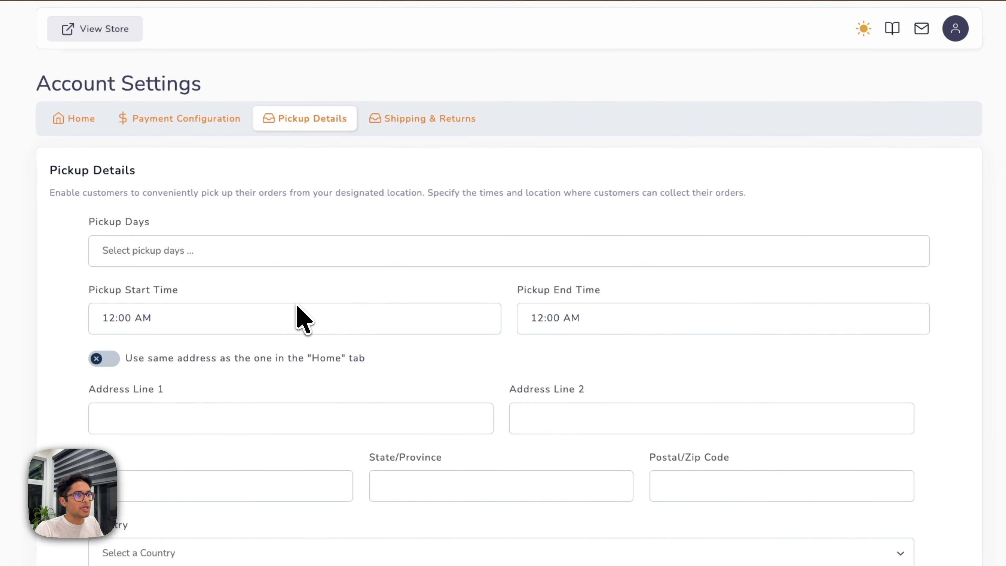
click(390, 126)
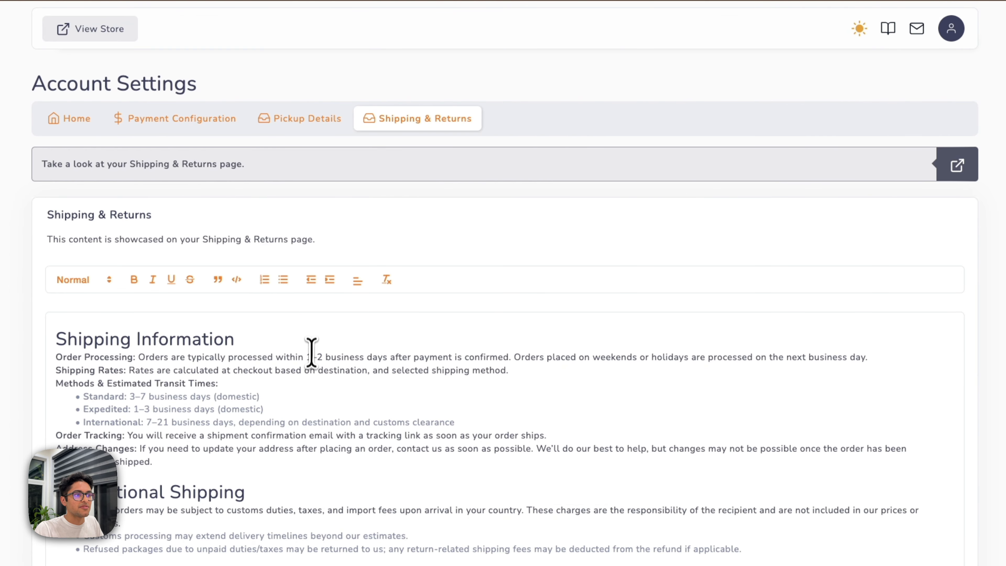
Review the Shipping & Returns editor, then go back to the Store Setup To-Do list.
scroll(312, 345, down, 5)
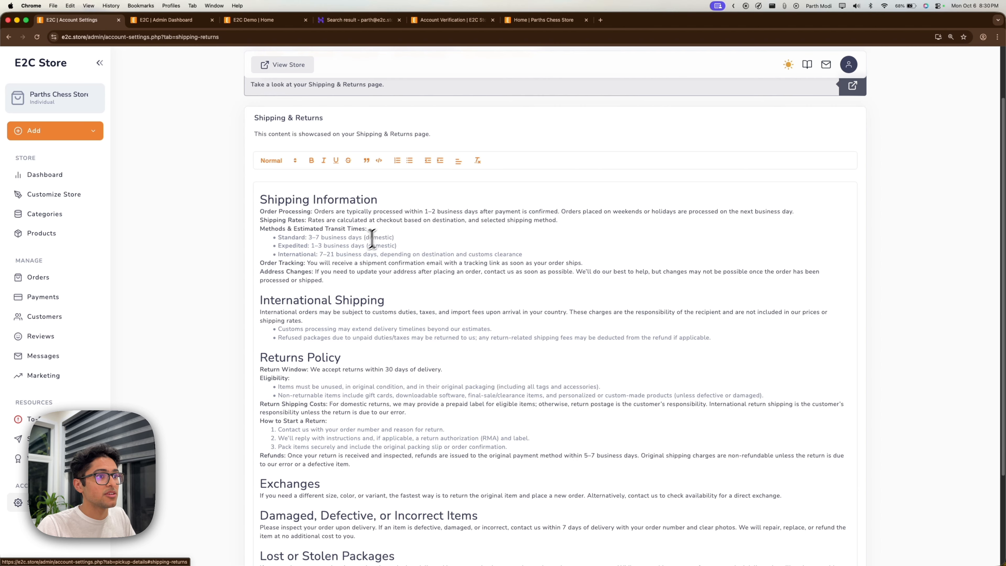
scroll(353, 282, down, 1)
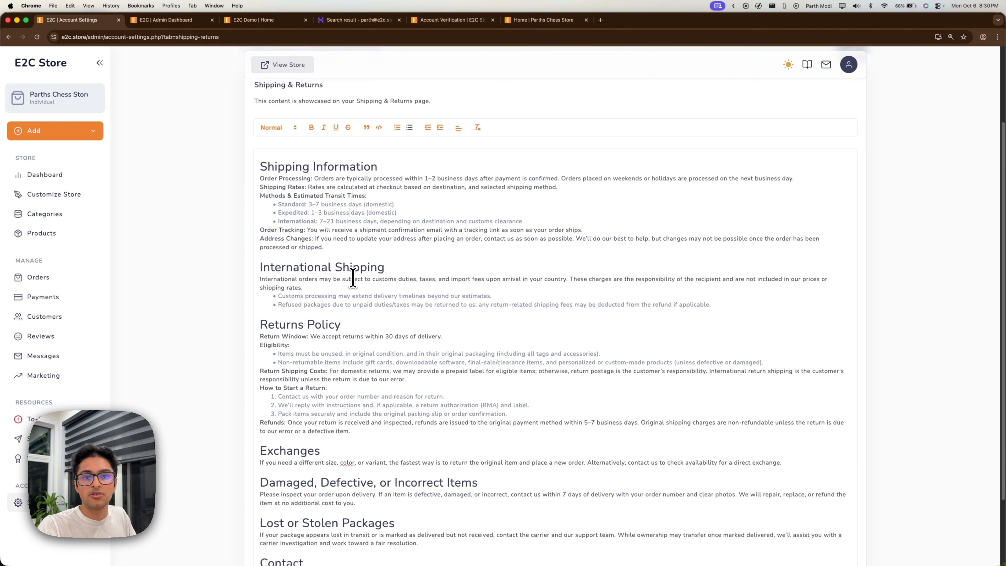
scroll(348, 265, up, 3)
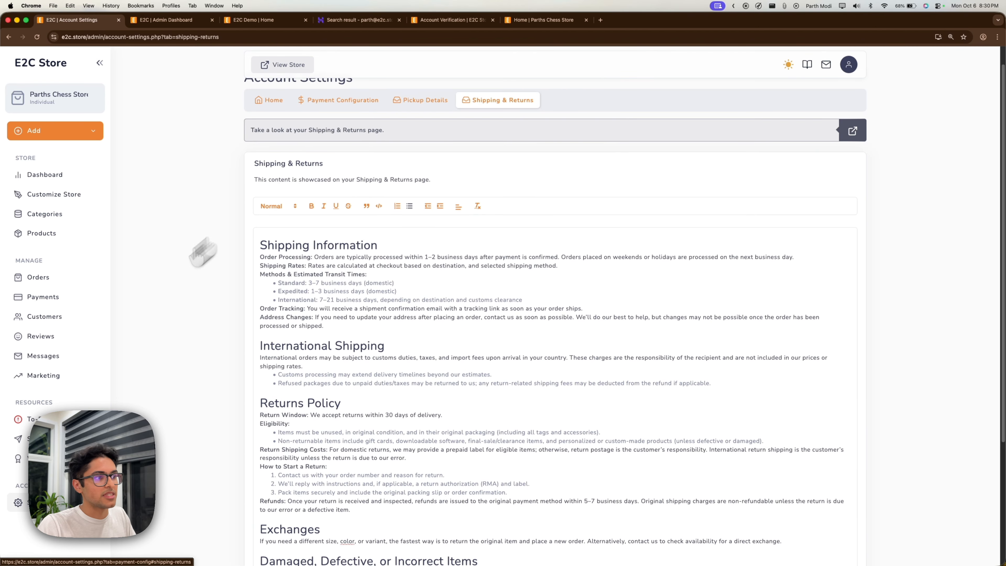
click(34, 419)
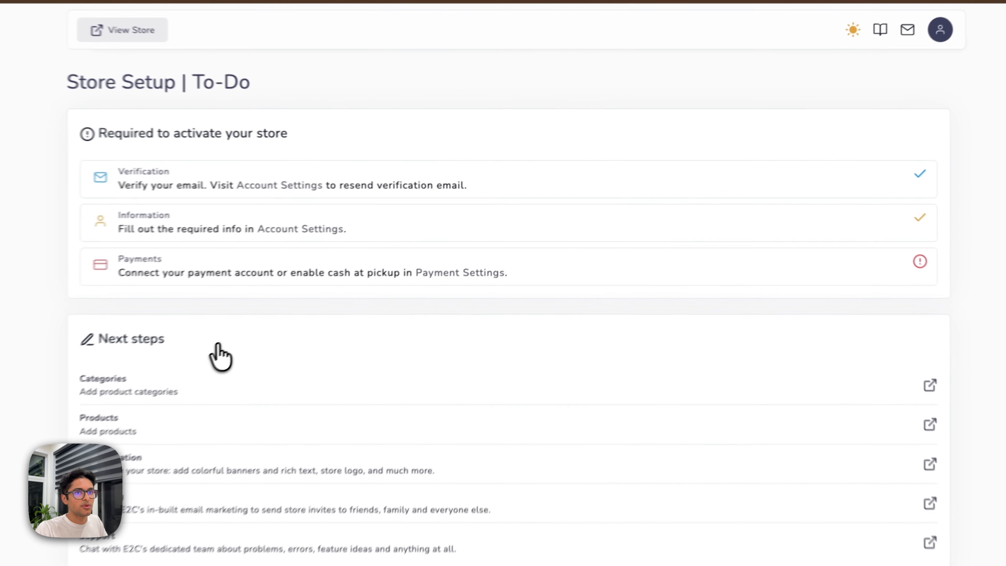
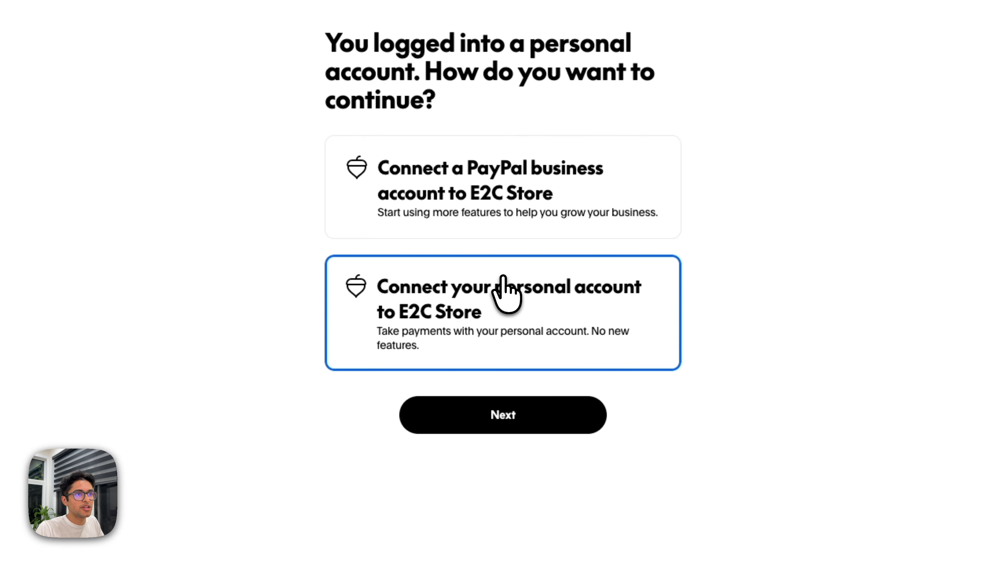
Complete the PayPal personal-account link and return to E2C Store's Account Settings.
click(507, 417)
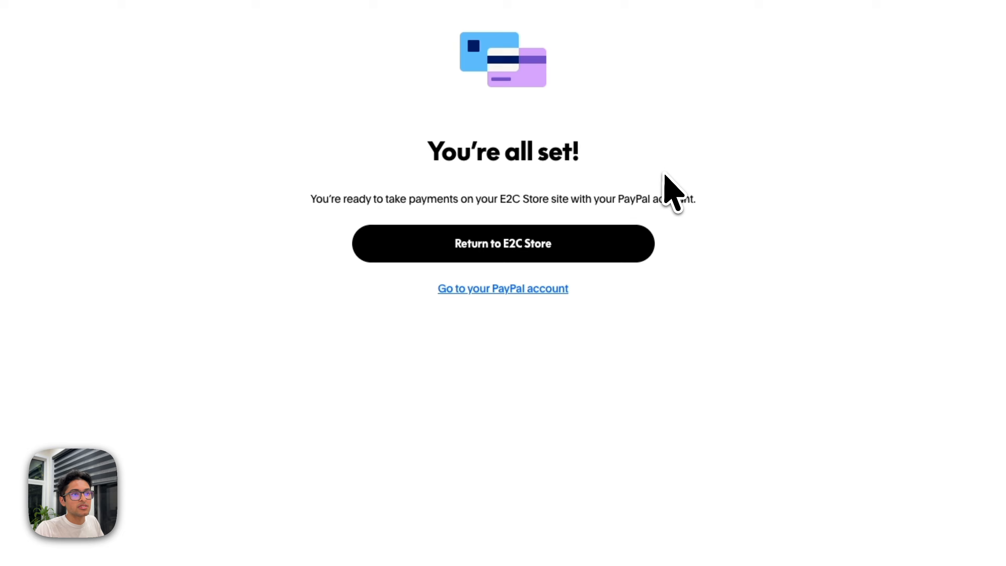
click(535, 248)
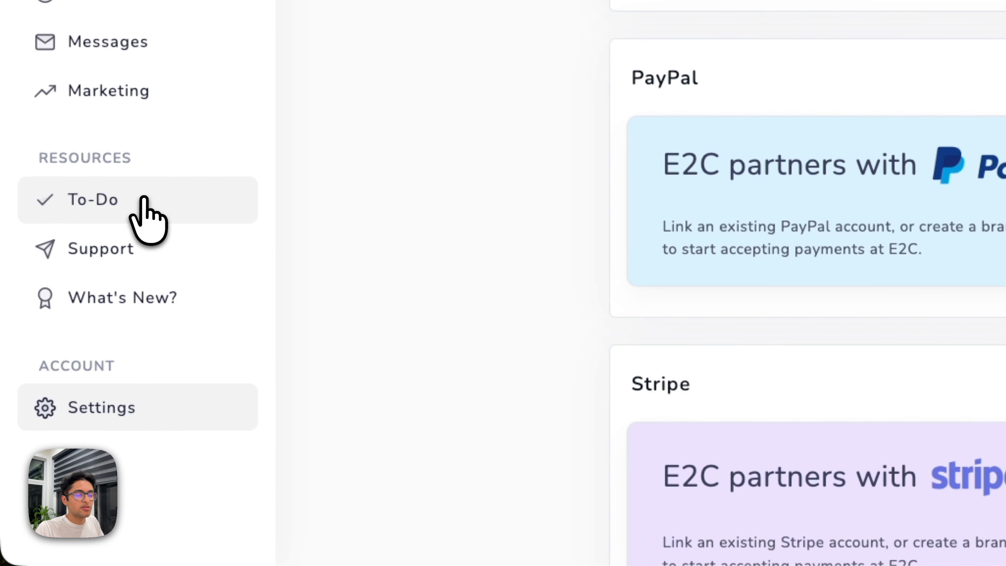
Review the To-Do next steps (Categories, Products, Customization, Support), then go to Categories.
click(134, 216)
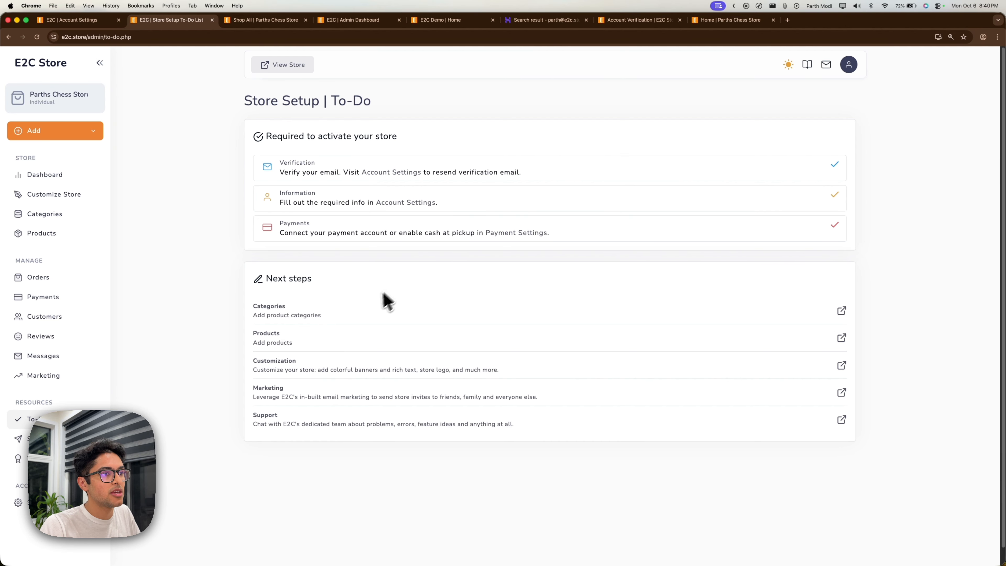
double_click(274, 308)
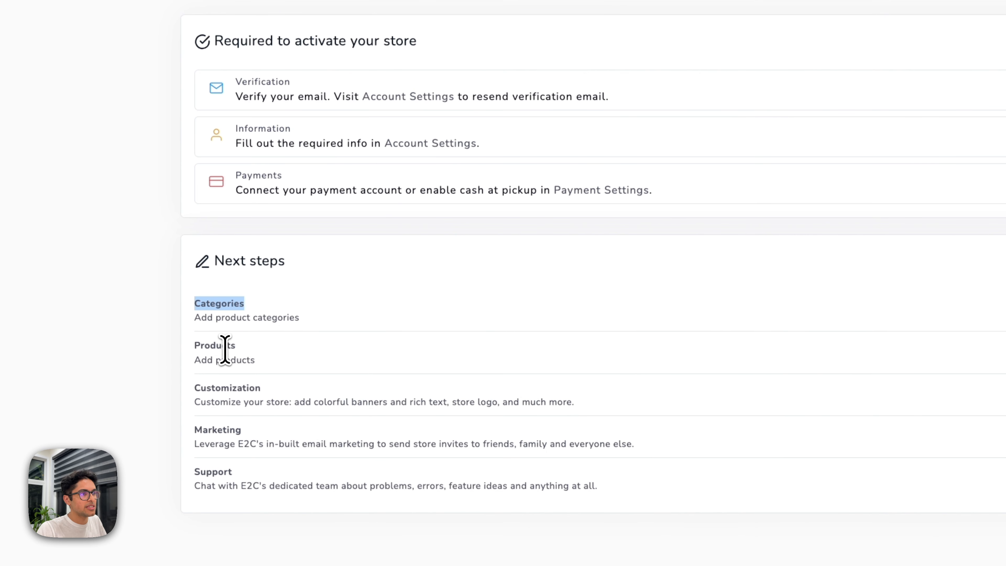
double_click(225, 345)
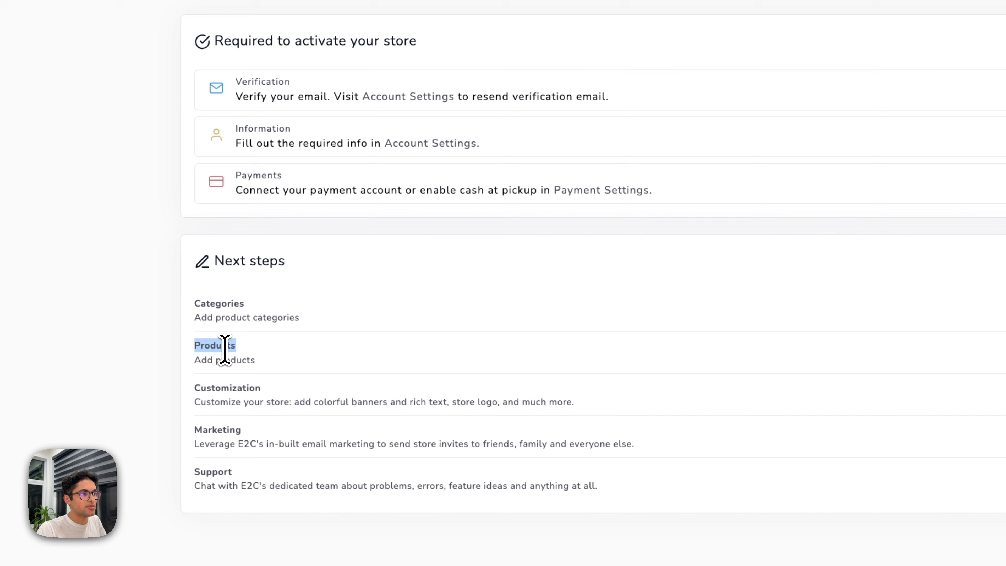
double_click(229, 387)
double_click(214, 473)
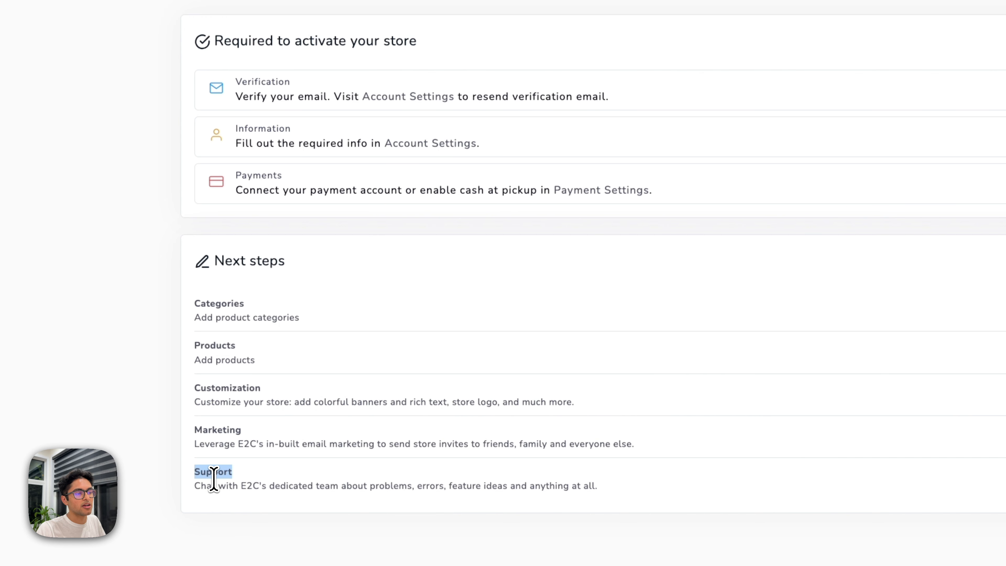
double_click(209, 303)
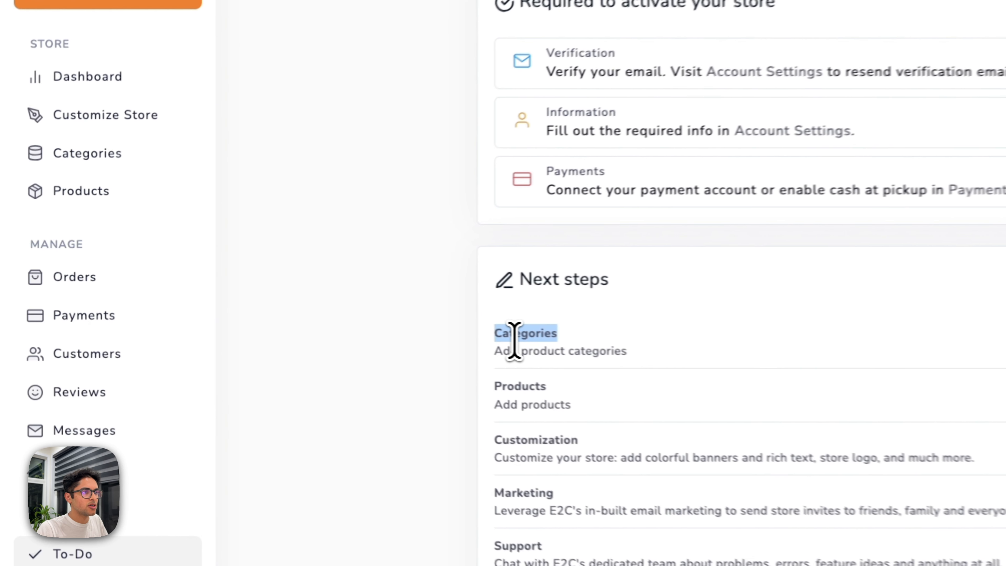
click(115, 155)
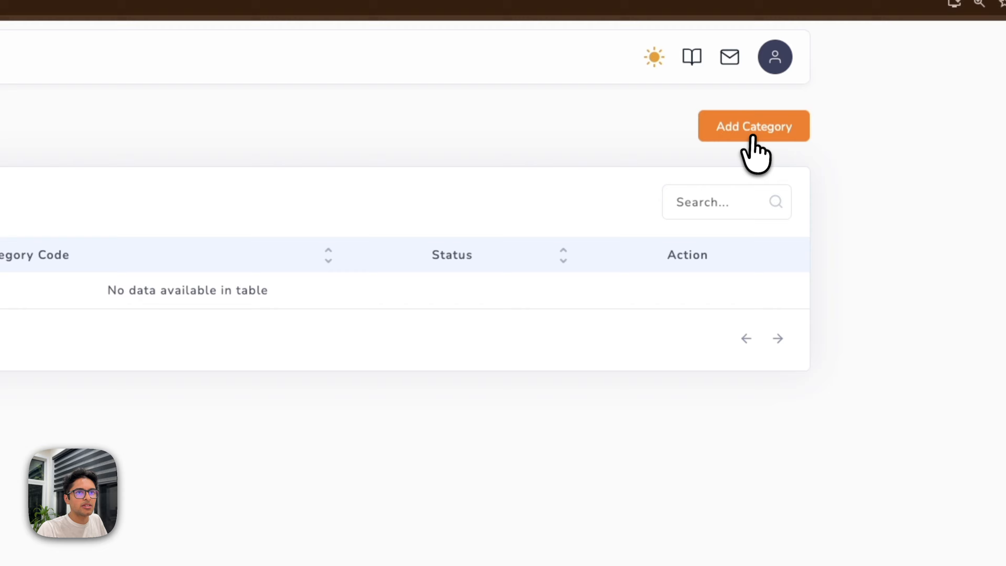
Add the 'Chess Boards' category with generated code chess-boards and view its storefront page.
click(749, 133)
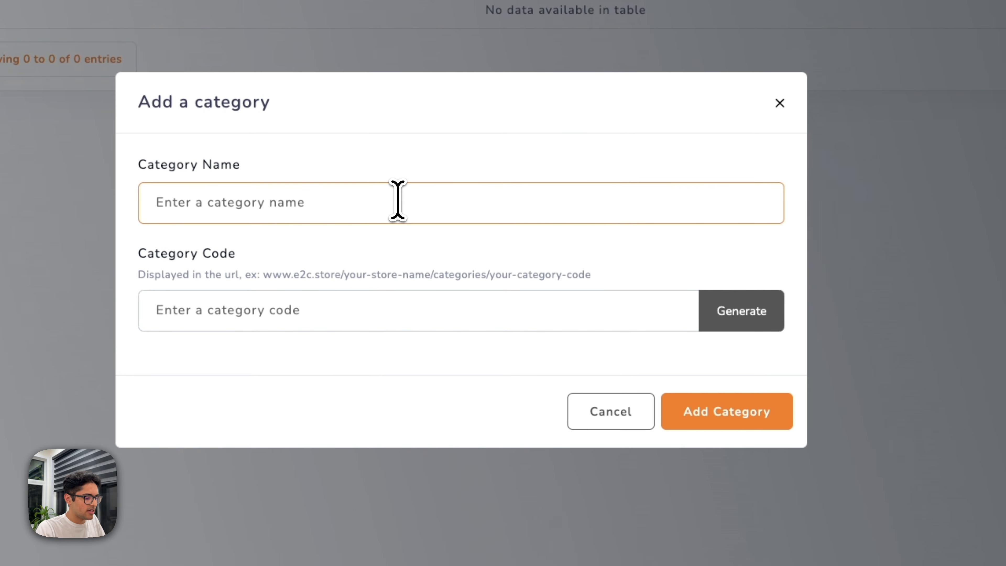
text(Chess Board)
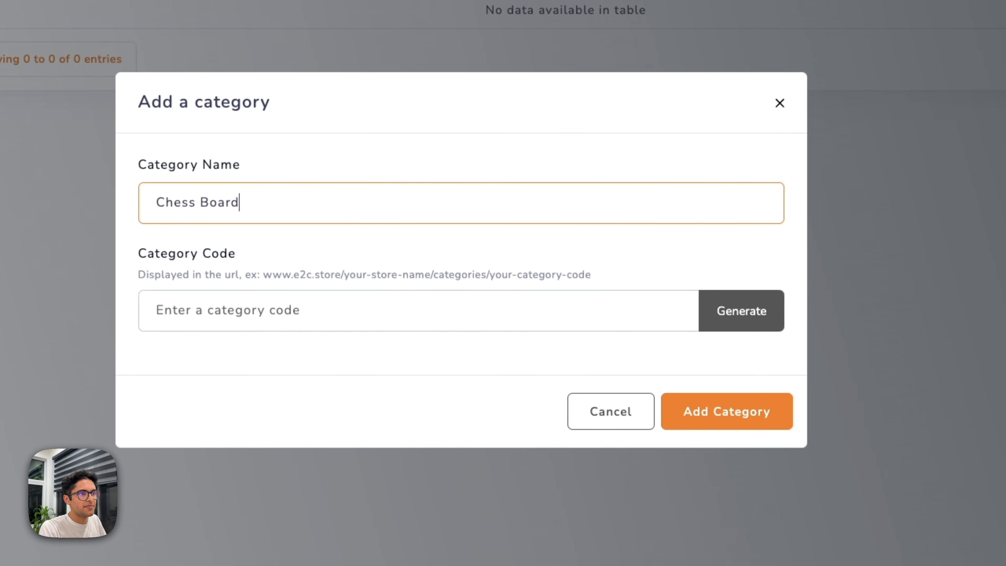
text(s)
click(316, 316)
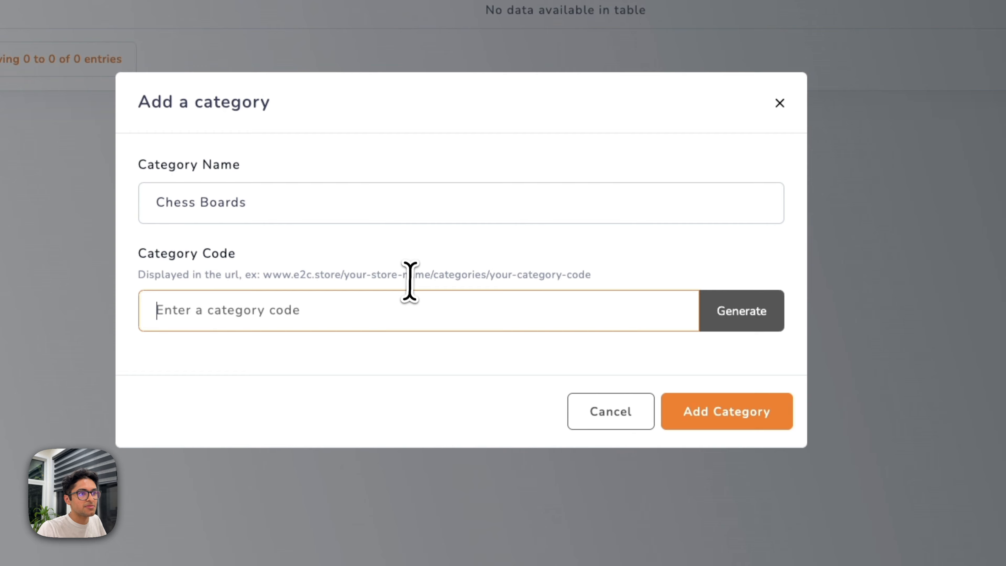
drag(263, 275, 512, 274)
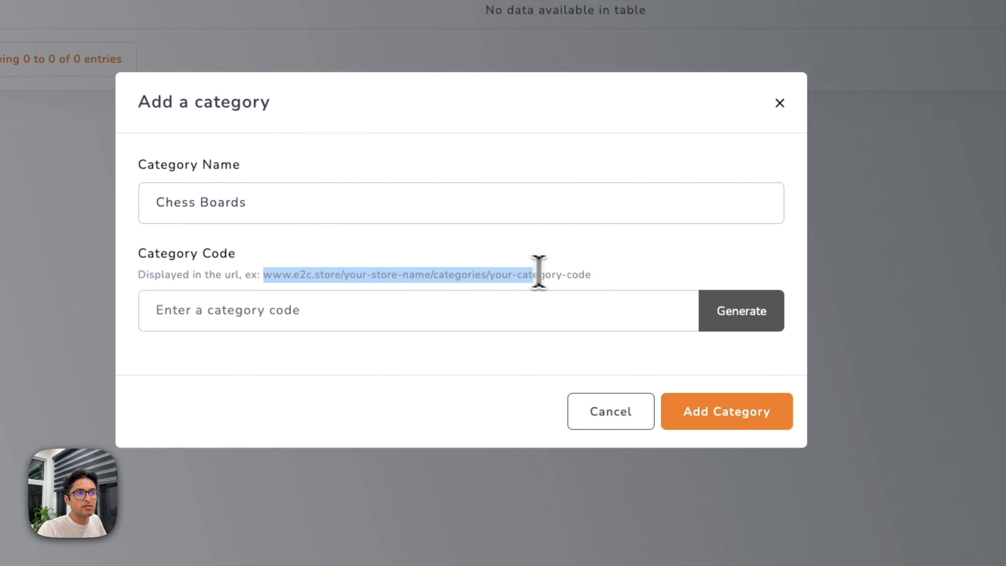
click(721, 315)
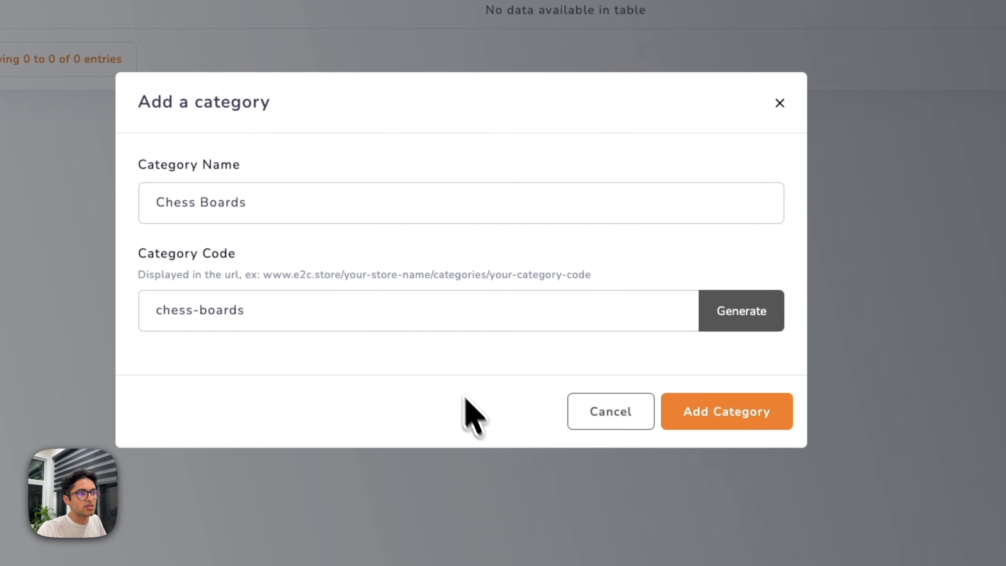
click(418, 319)
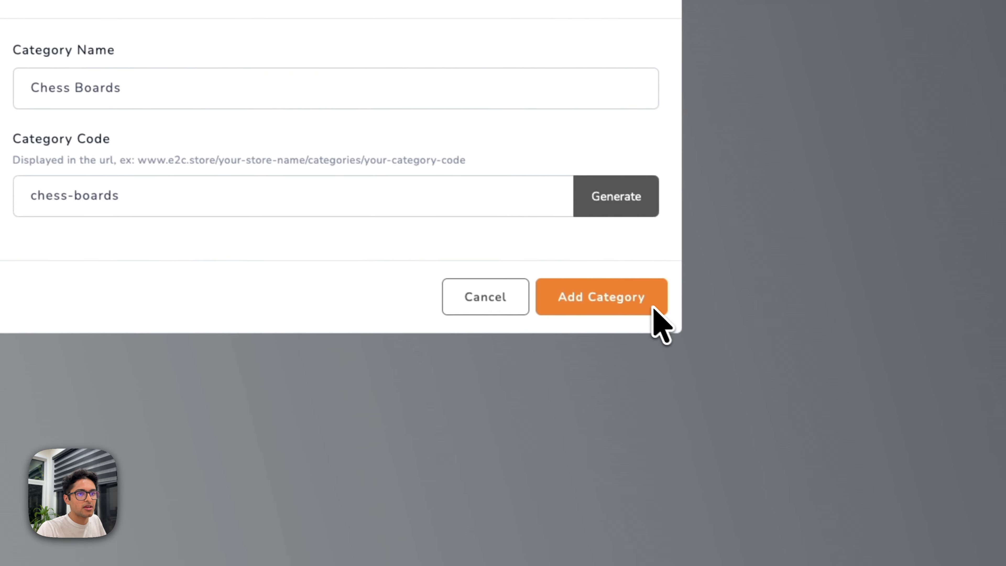
click(788, 348)
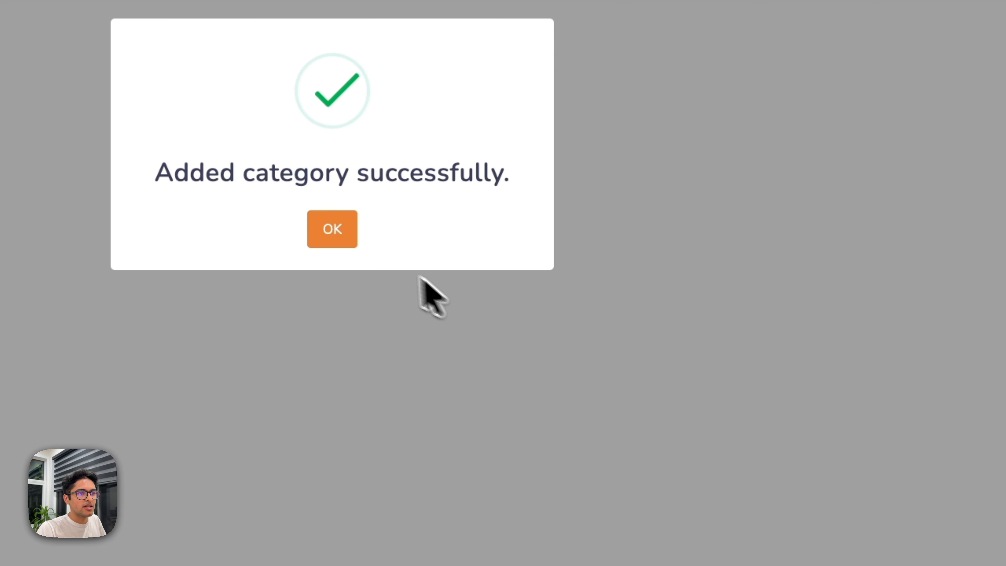
click(340, 238)
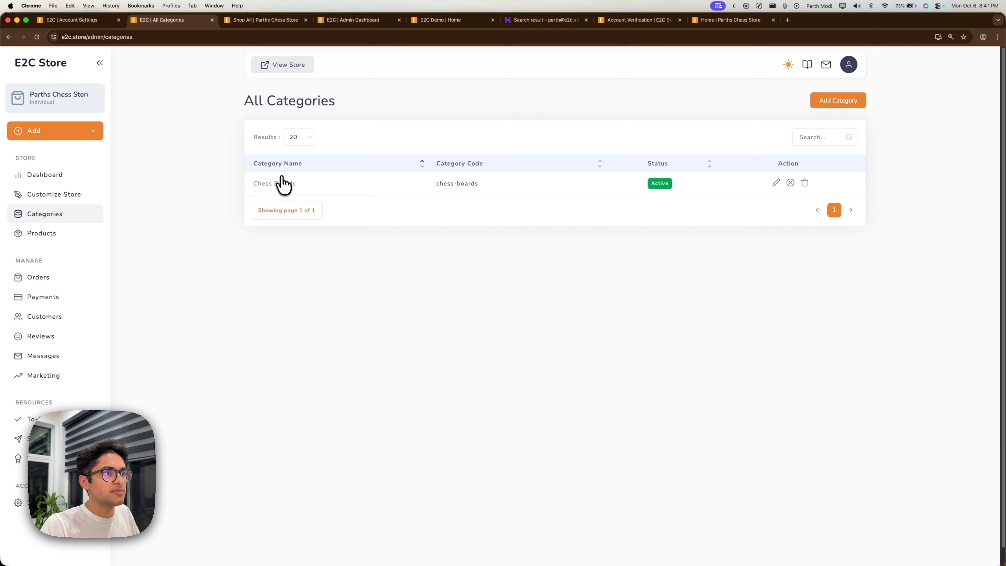
click(281, 183)
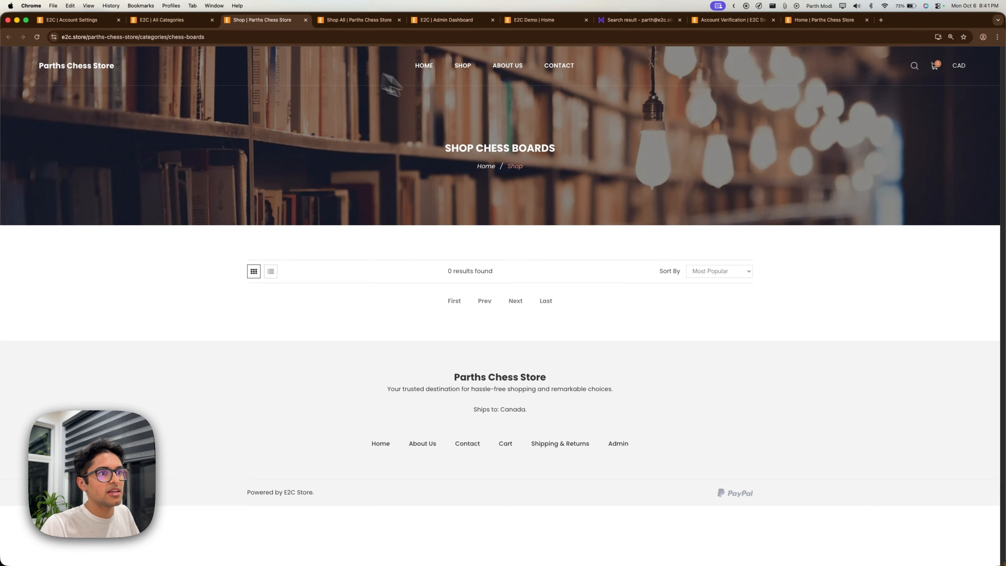
Close the Chess Boards storefront preview and go to the admin Products list.
drag(444, 151, 561, 153)
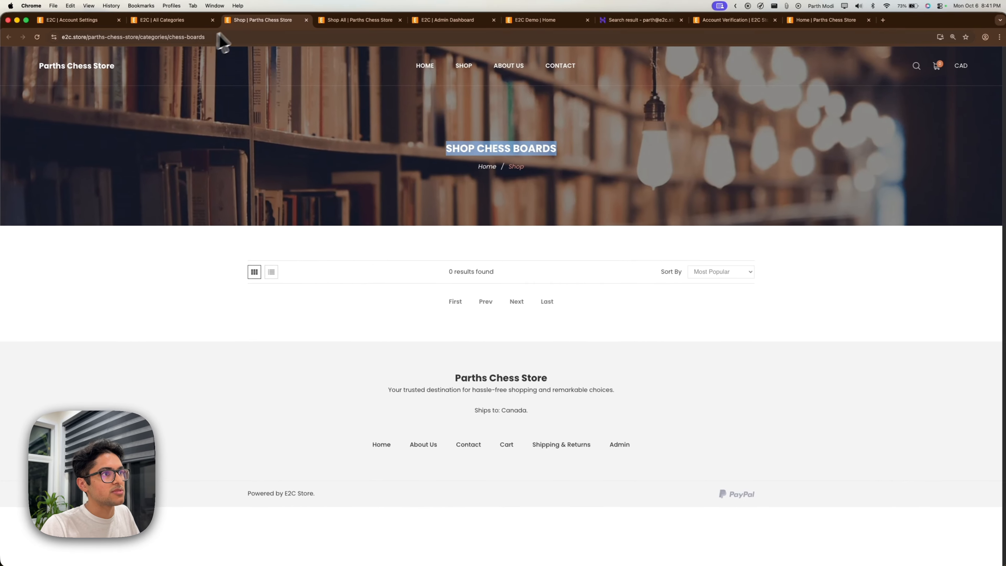
key(super+w)
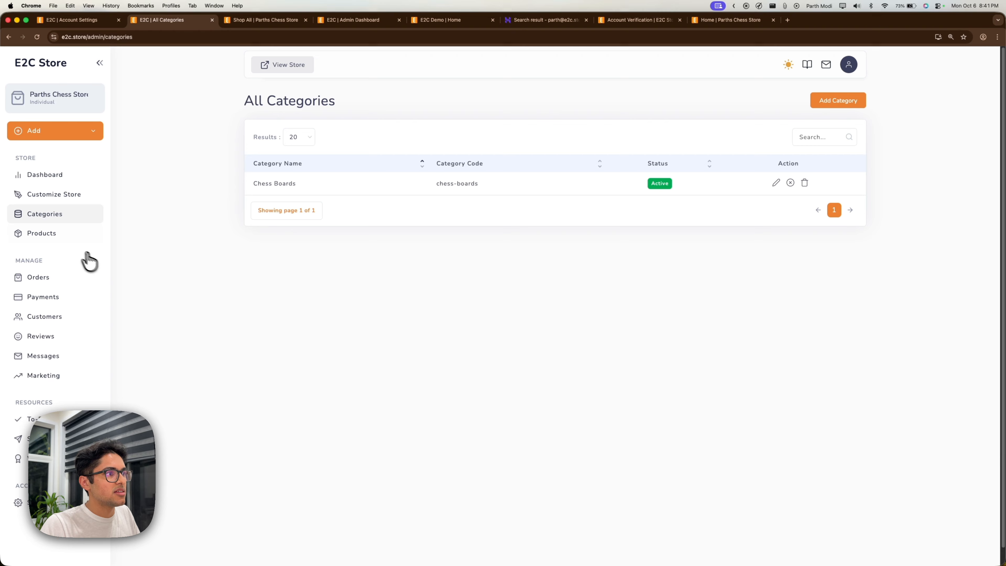
click(64, 235)
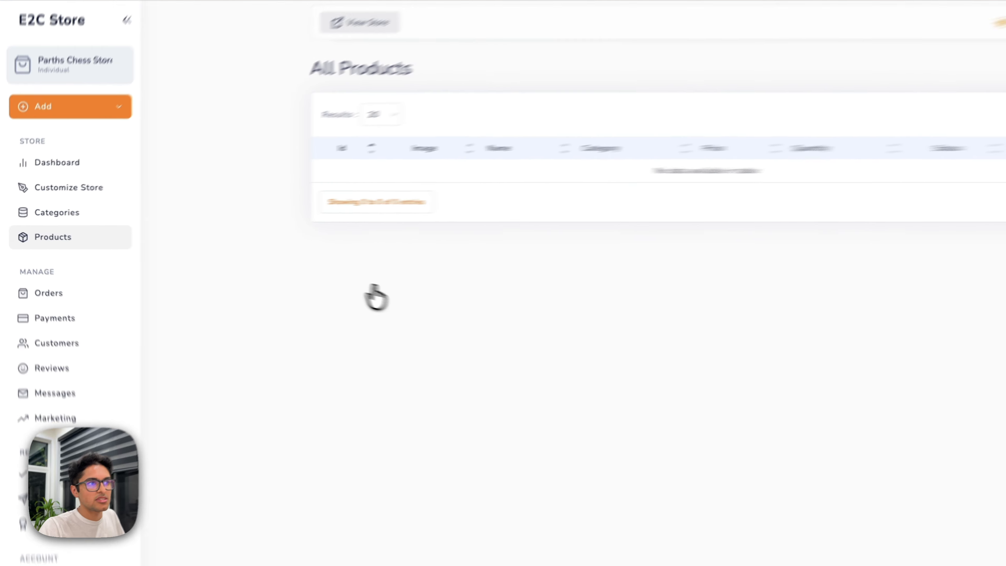
Start a new product with the Classic Wooden Chess Board name, descriptions, keywords and code classic-wooden-chess.
click(824, 100)
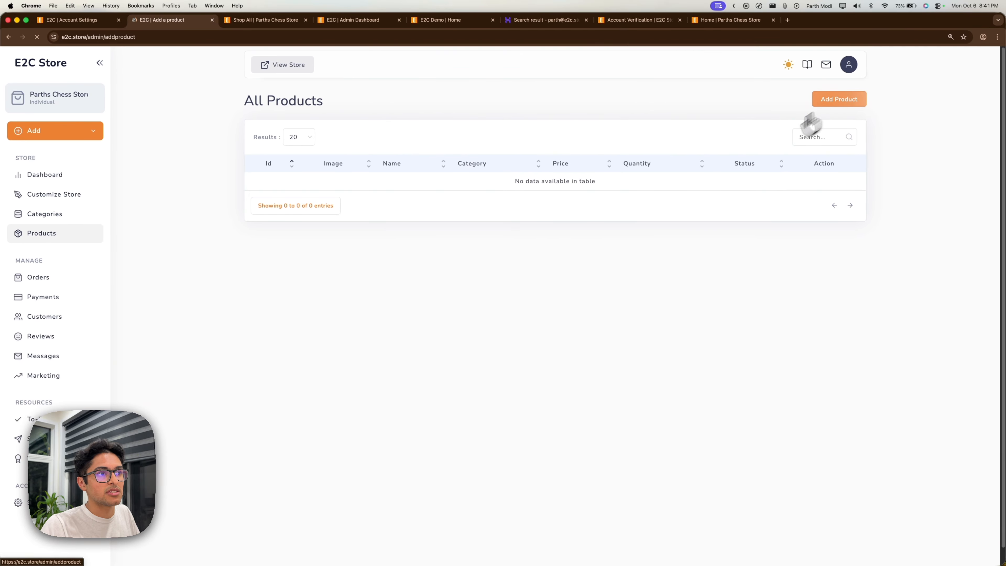
click(329, 151)
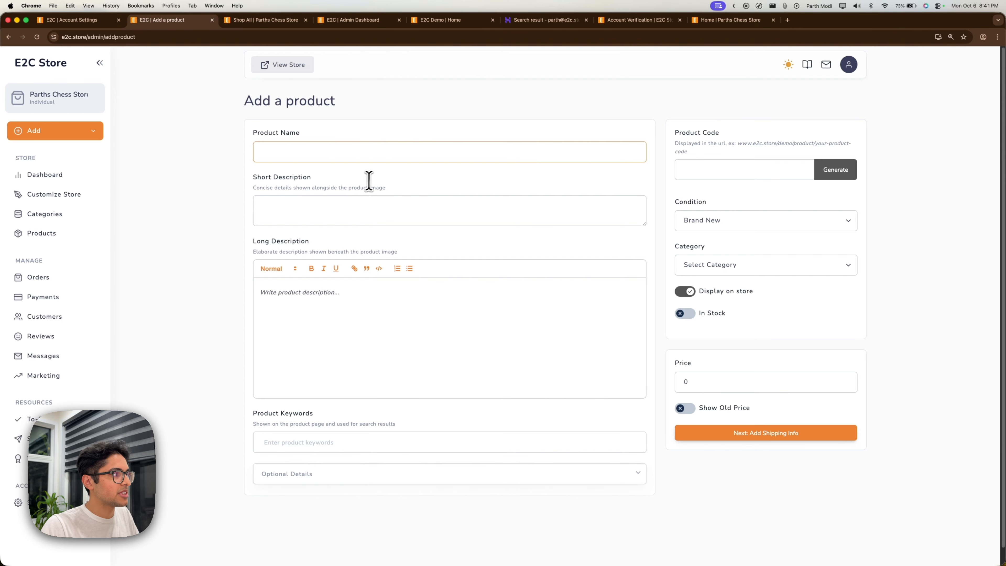
key(super+Tab)
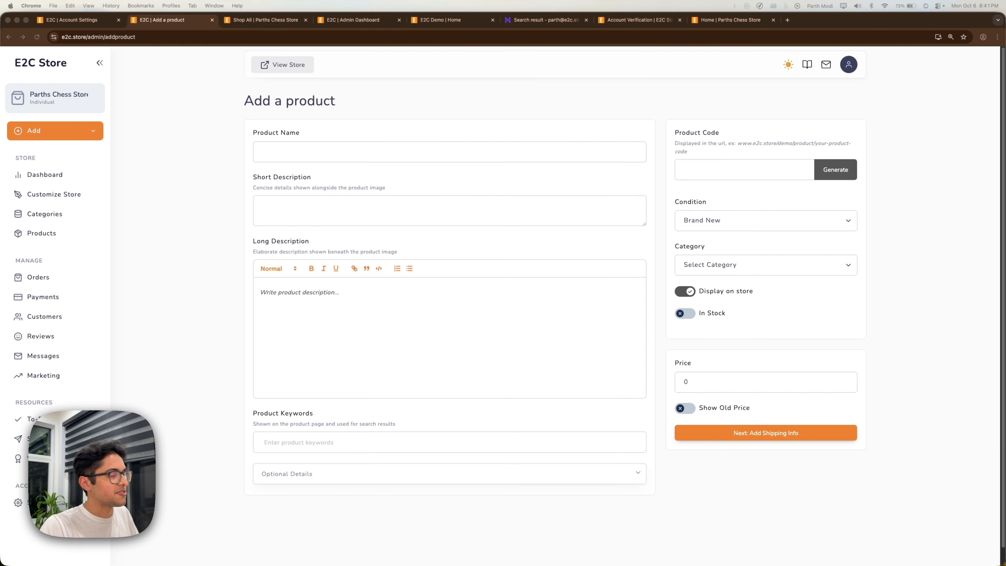
text(Classic Wooden Chess Board)
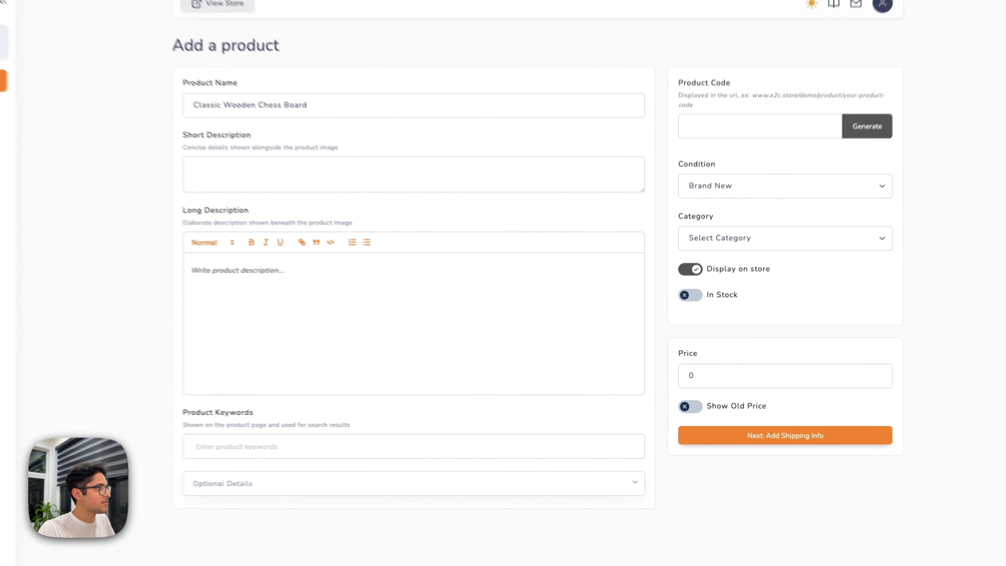
click(449, 210)
text(Handcrafted wooden chess board with smooth finish — perfect for casual play or serious matches.)
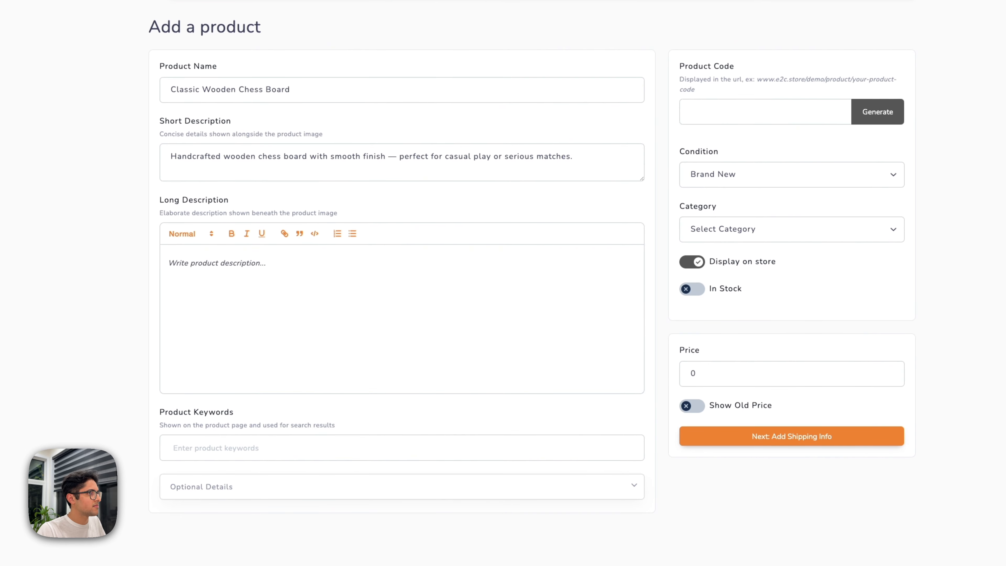
key(super+Tab)
click(449, 293)
text(This classic wooden chess board combines elegance with durability. The finely polished surface ensures smooth piece movement, while the sturdy build makes it ideal for both home use and tournament practice. A timeless essential for every chess enthusiast’s collection.)
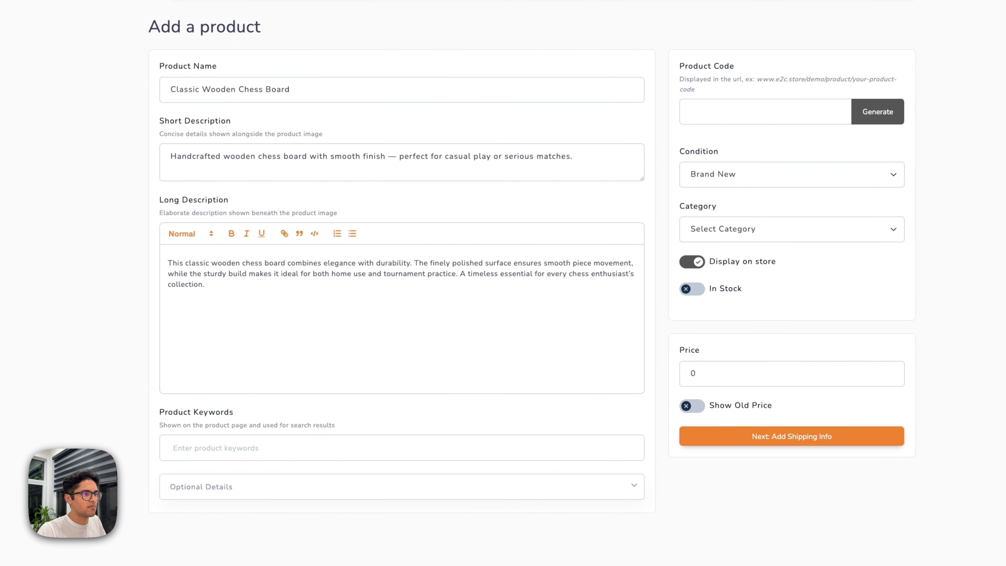
click(401, 448)
text(chess,board,games,classic,wooden,strategy,)
text(classic-wooden-chess)
Mark the product in stock with an inventory of 10, then review the description and code.
click(806, 171)
click(762, 286)
click(756, 337)
text(10)
click(754, 416)
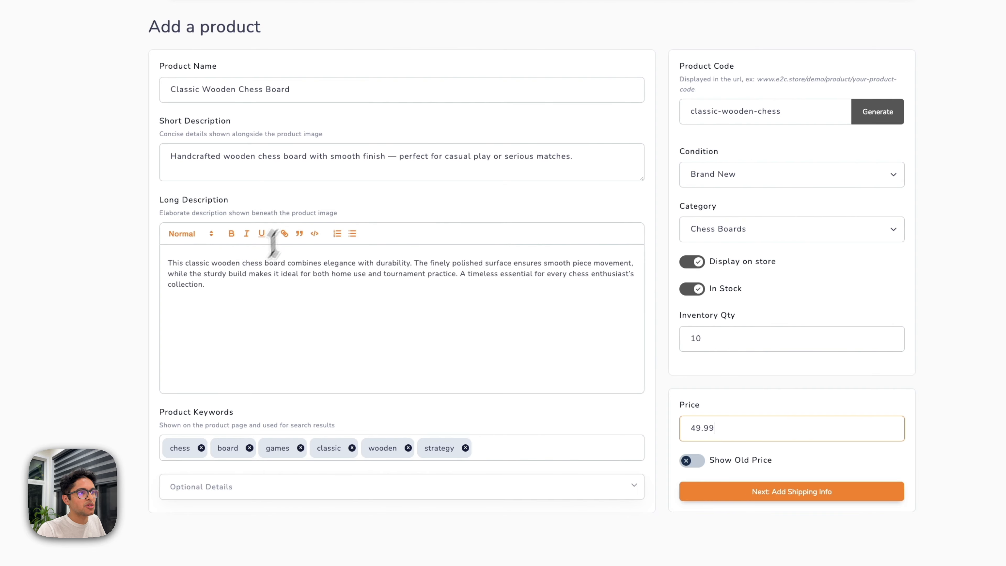
drag(236, 286, 135, 263)
click(249, 298)
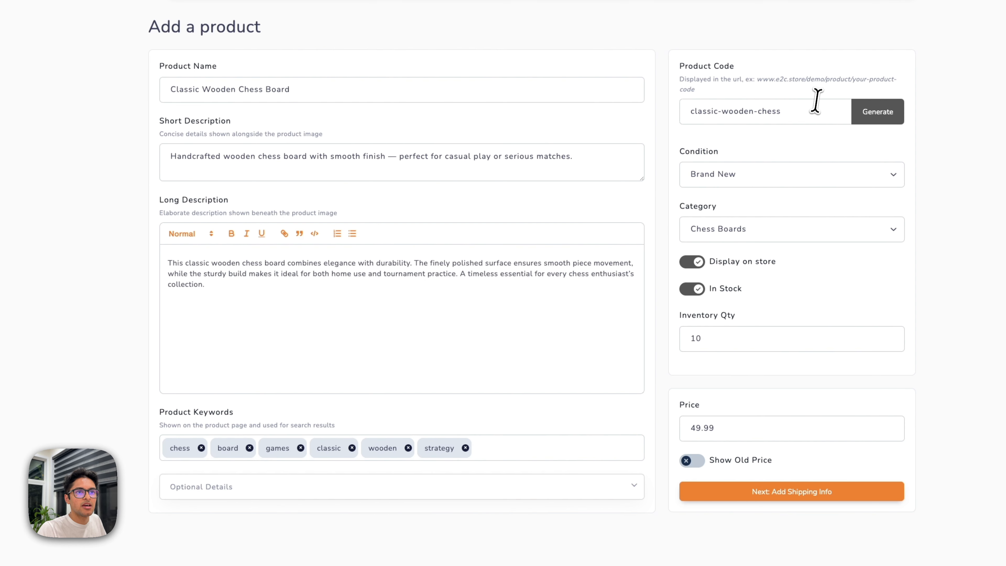
drag(817, 104, 684, 115)
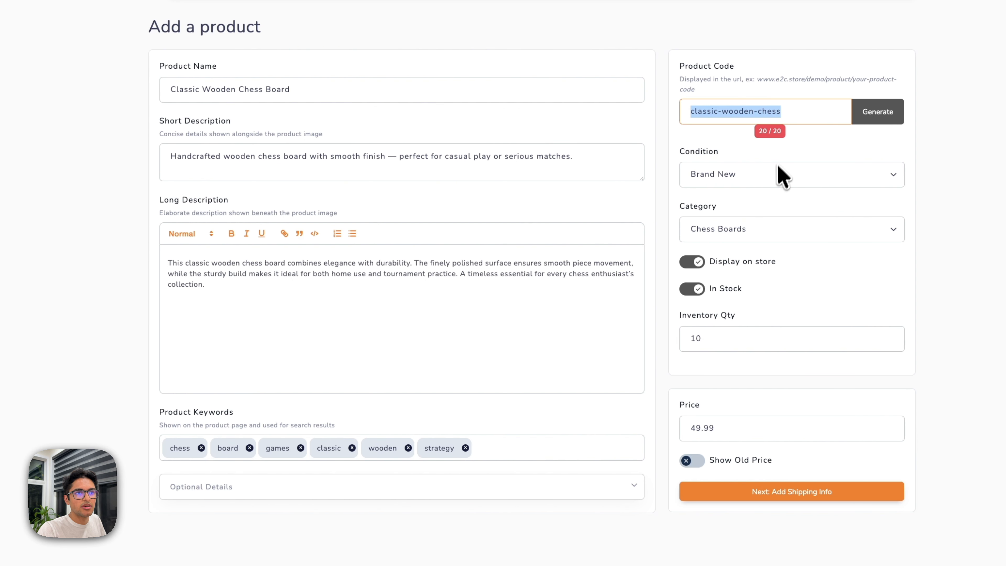
Keep the condition Brand New, choose the Chess Boards category and toggle store visibility.
click(780, 174)
click(965, 186)
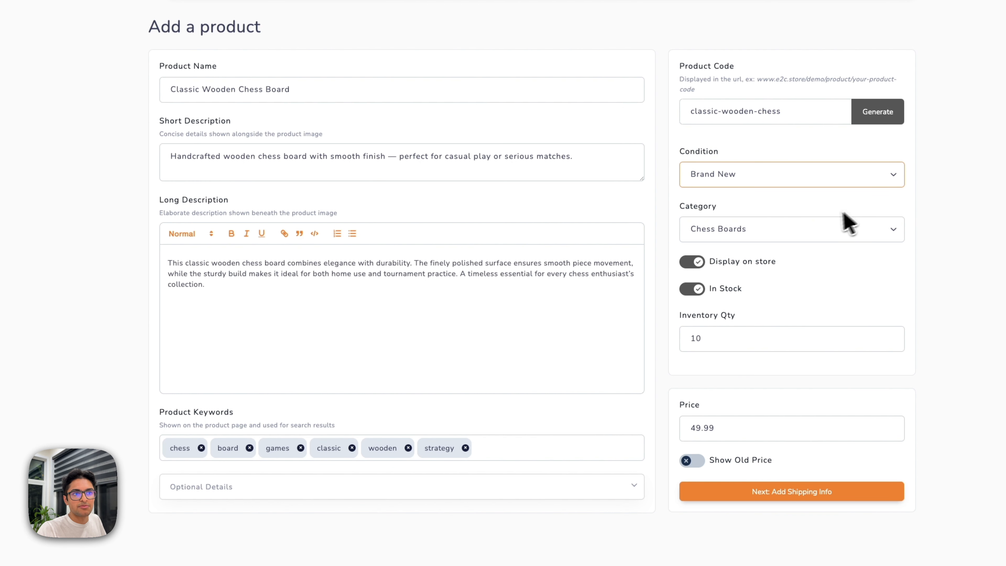
click(775, 230)
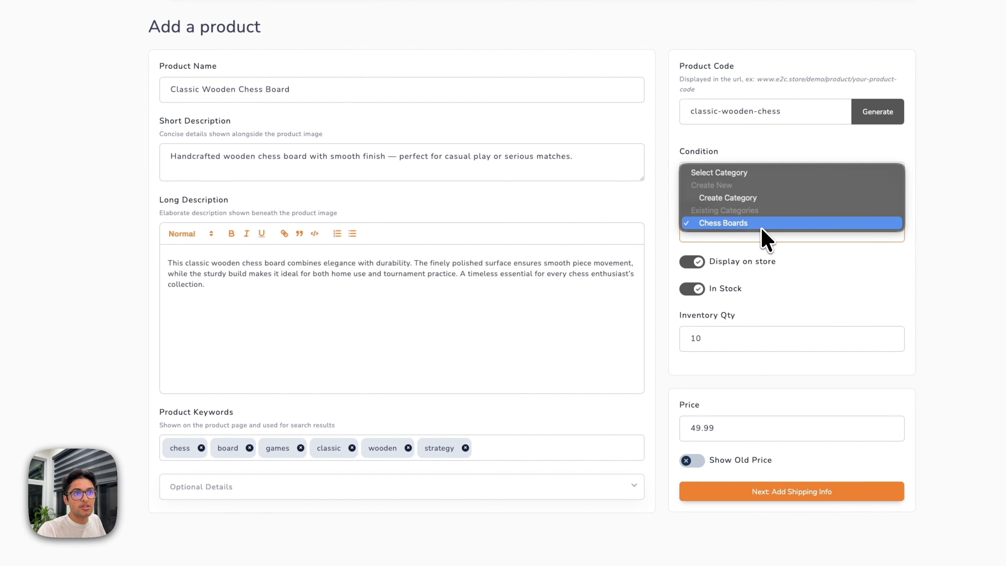
click(759, 196)
click(770, 231)
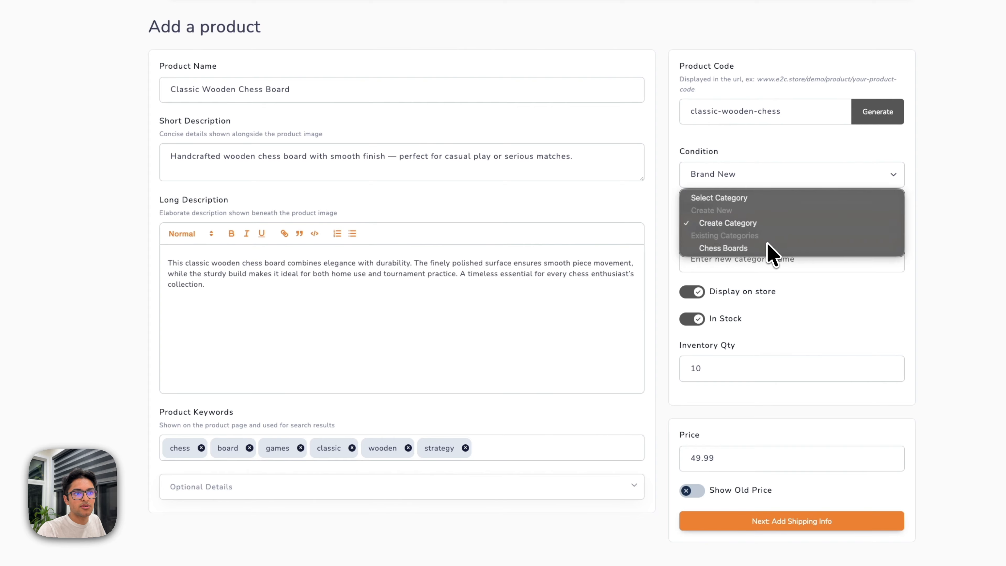
click(776, 251)
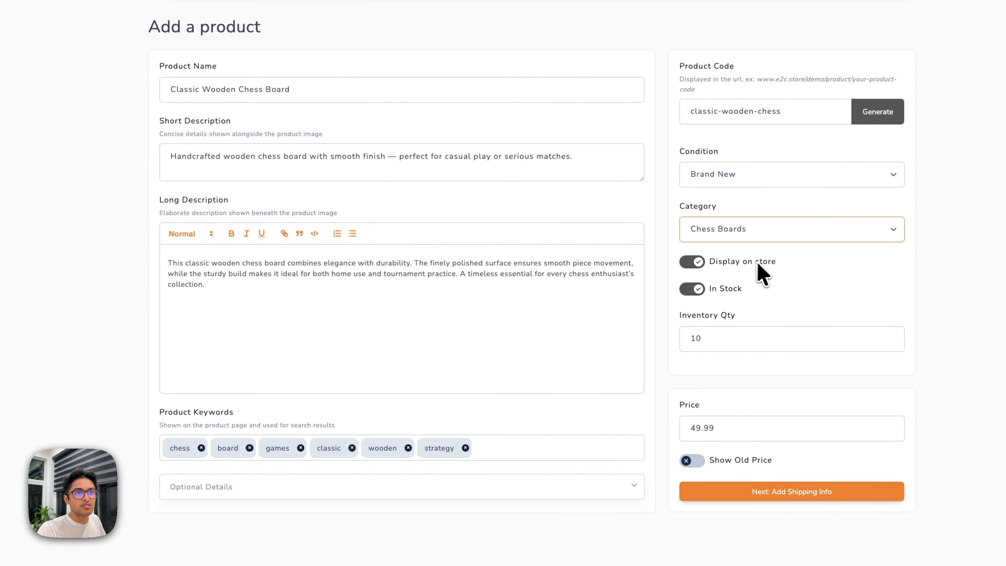
click(693, 264)
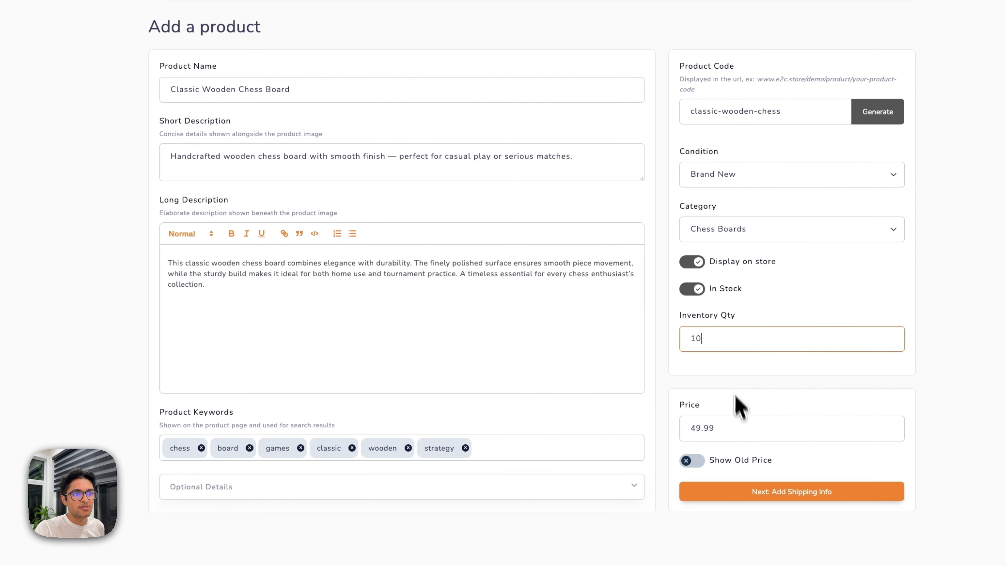
Set the price to 49.99, leave Show Old Price off, and continue to shipping info.
click(741, 428)
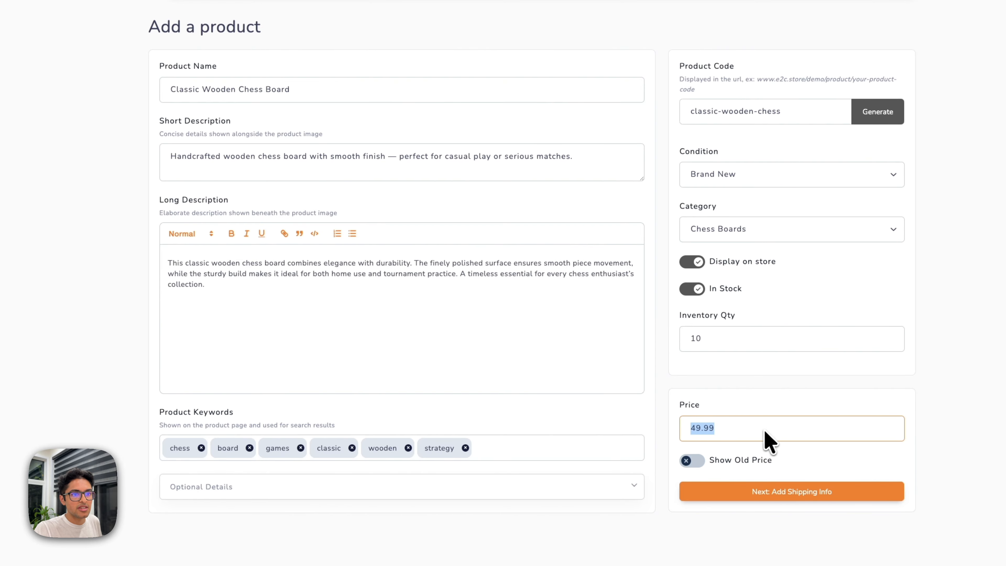
click(691, 460)
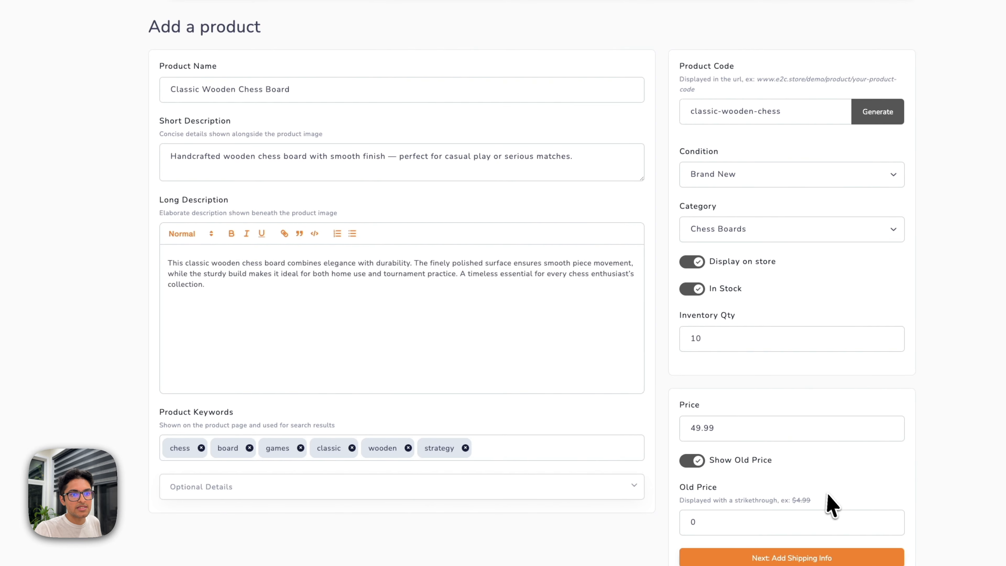
click(691, 460)
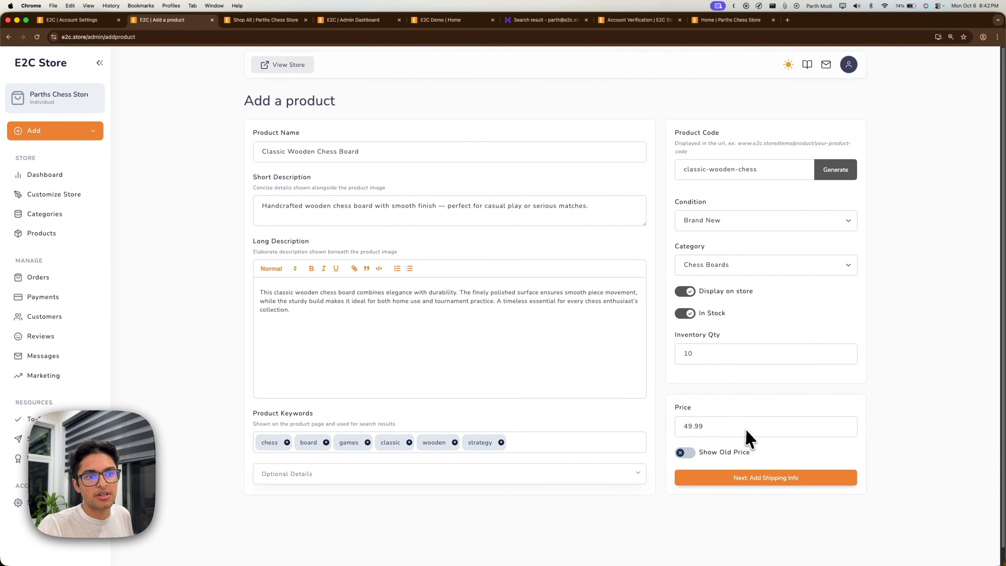
click(766, 477)
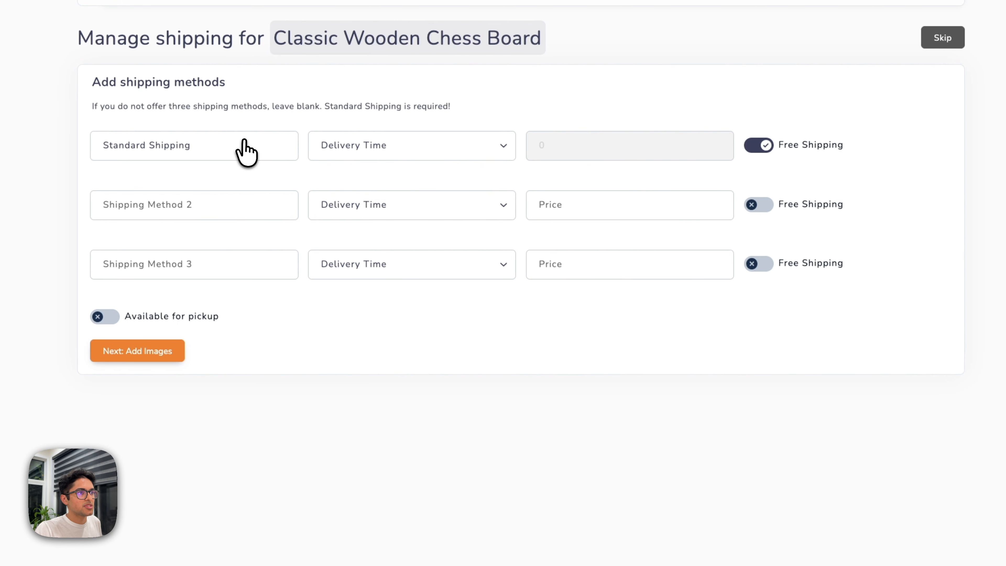
Set free Standard Shipping to 7-14 business days, leave pickup off, and continue to images.
click(478, 152)
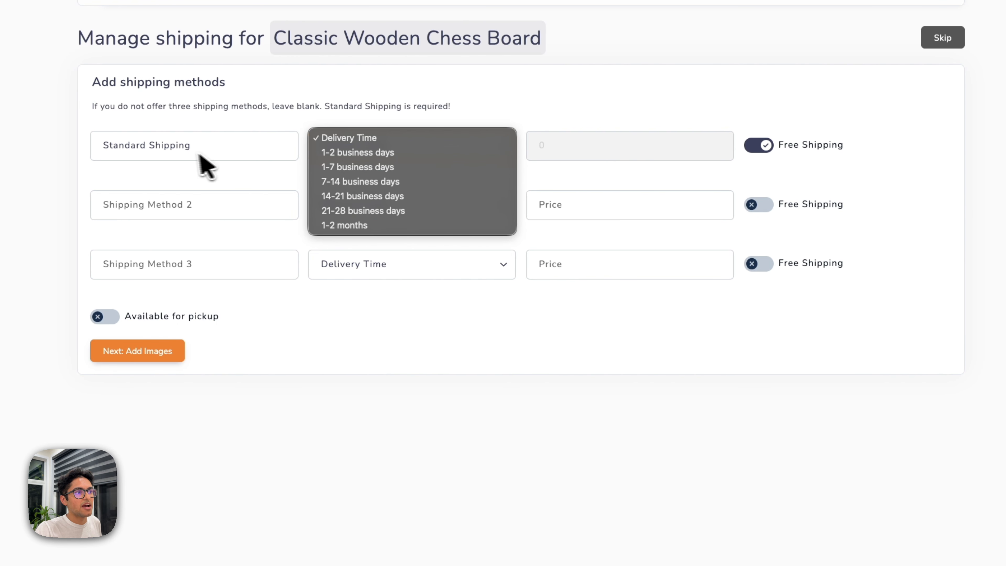
click(239, 142)
click(239, 142)
click(413, 155)
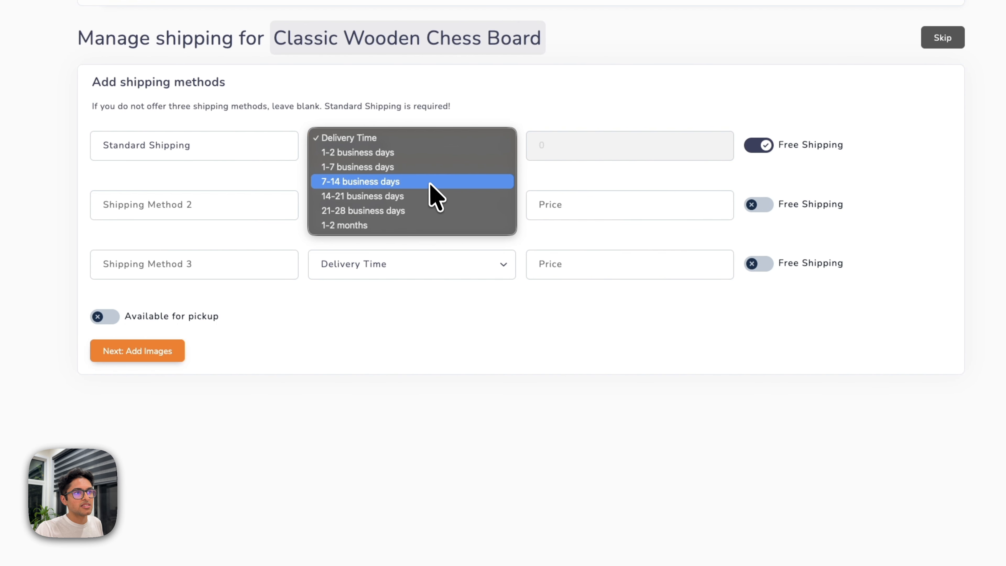
click(429, 181)
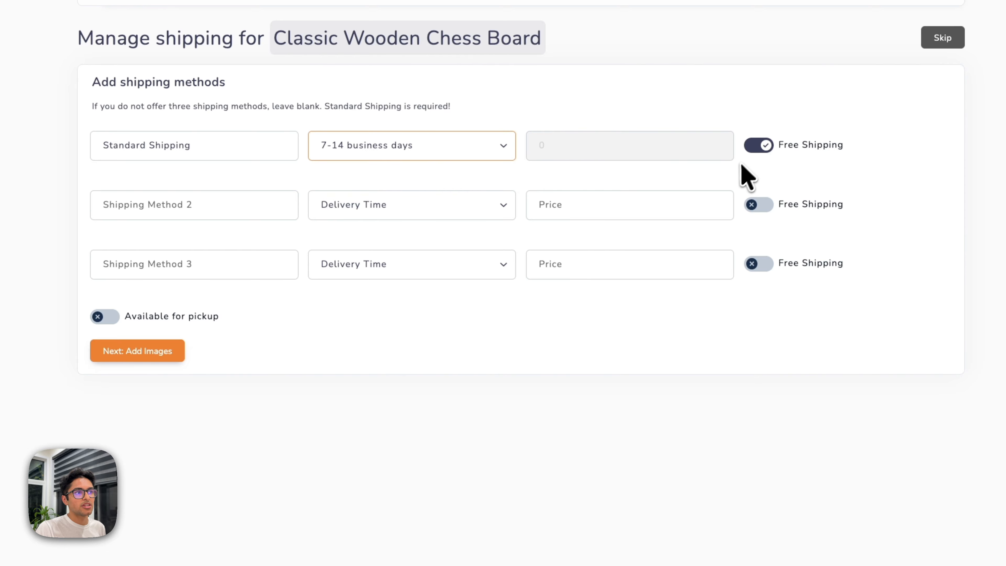
click(104, 318)
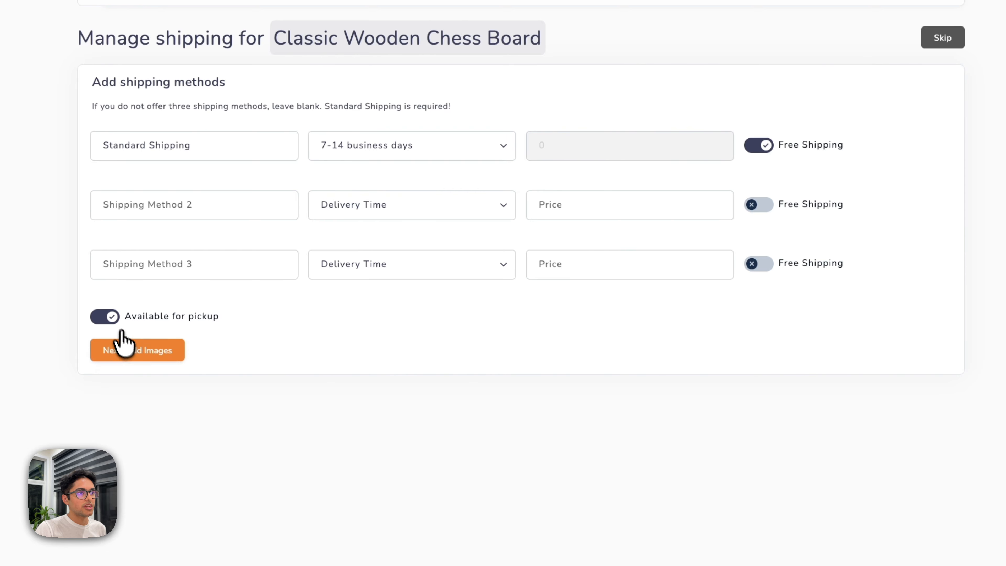
click(111, 316)
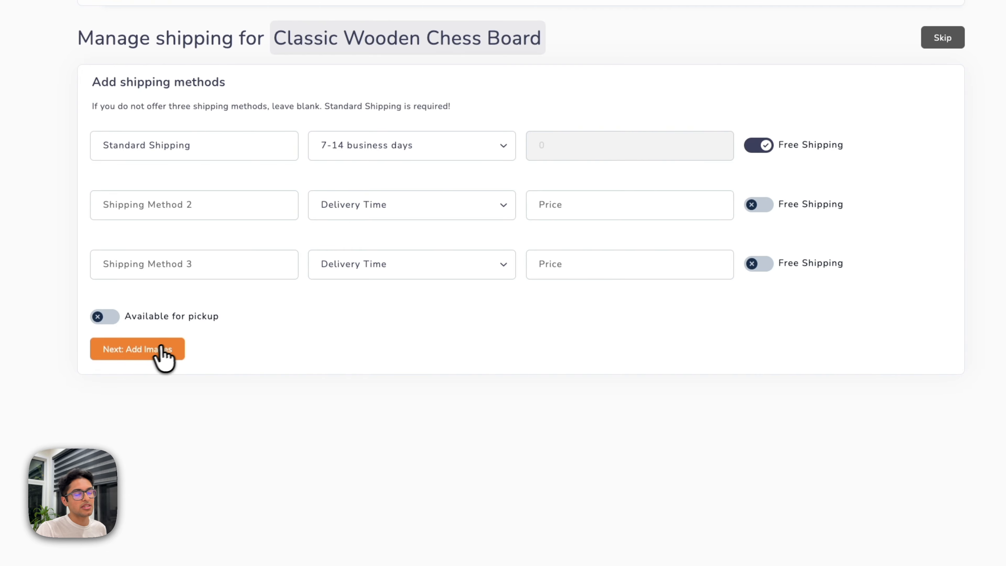
click(151, 359)
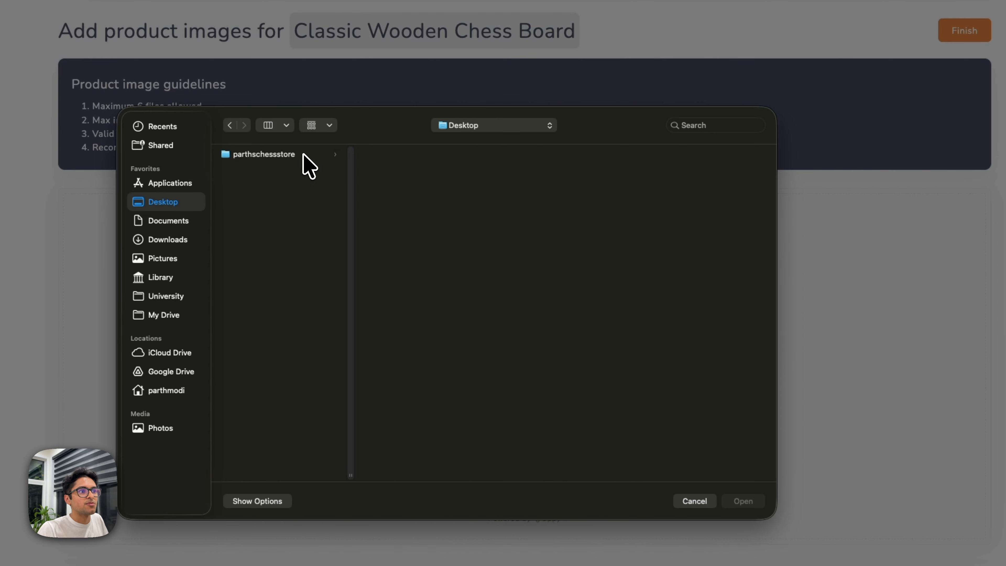
Load chessboard1–3.jpg from the parthschessstore folder and crop chessboard1.jpg around the king.
click(303, 155)
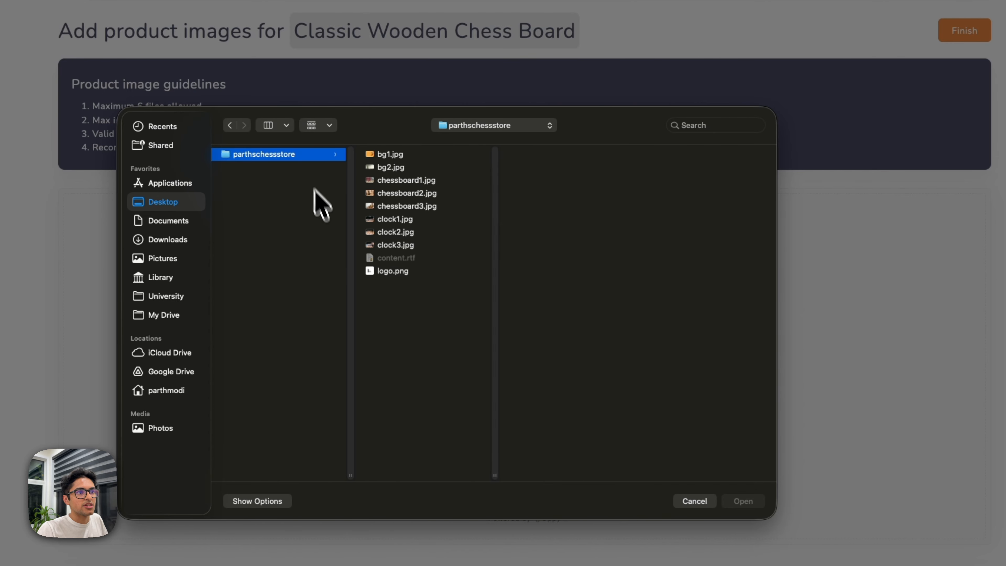
click(424, 180)
shift+click(427, 206)
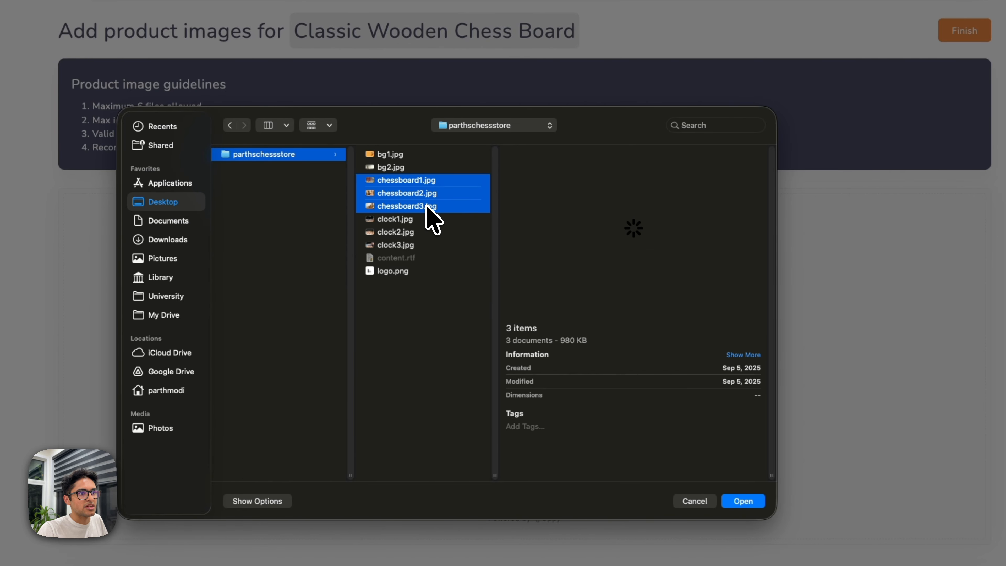
click(752, 501)
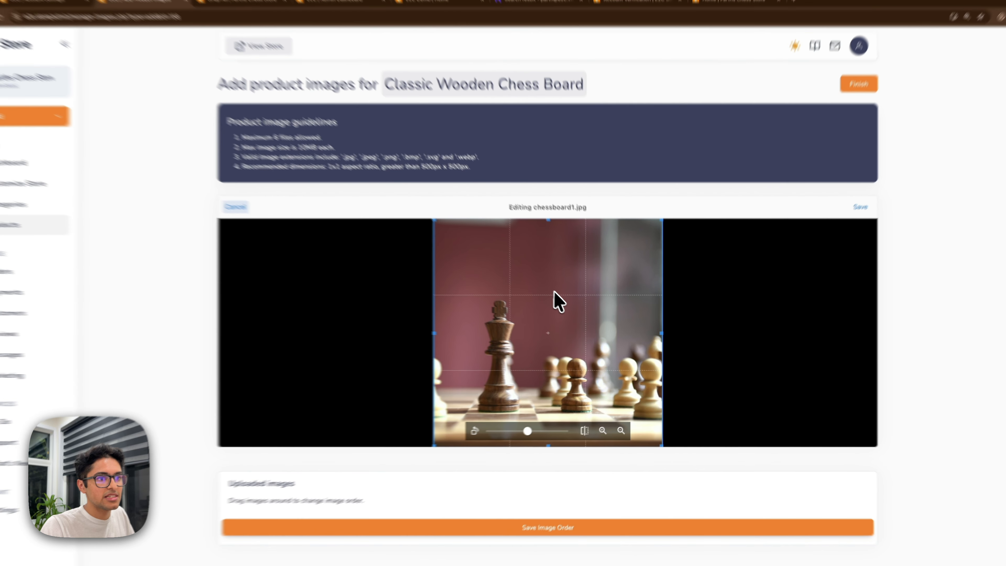
drag(527, 296, 500, 296)
drag(568, 289, 545, 266)
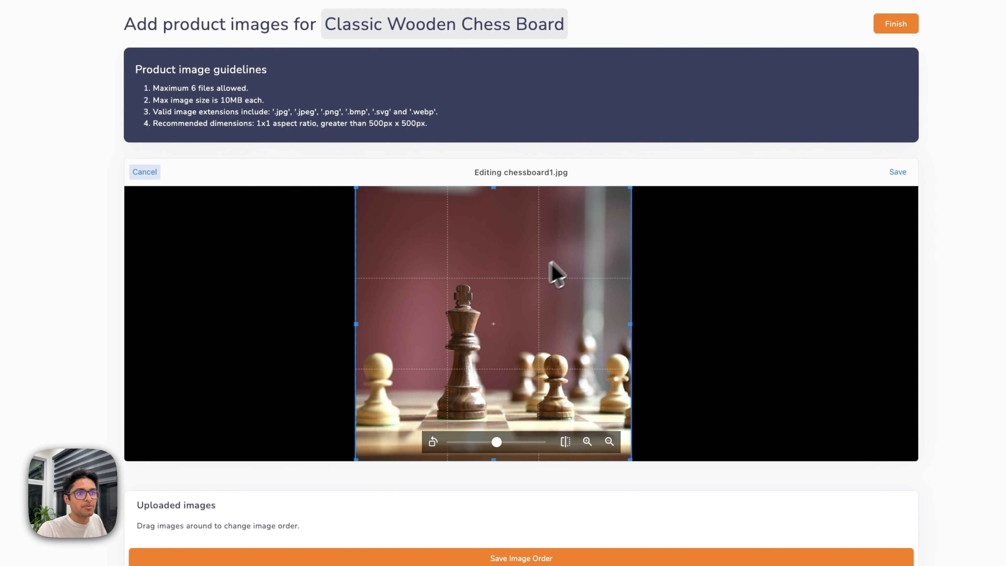
click(897, 172)
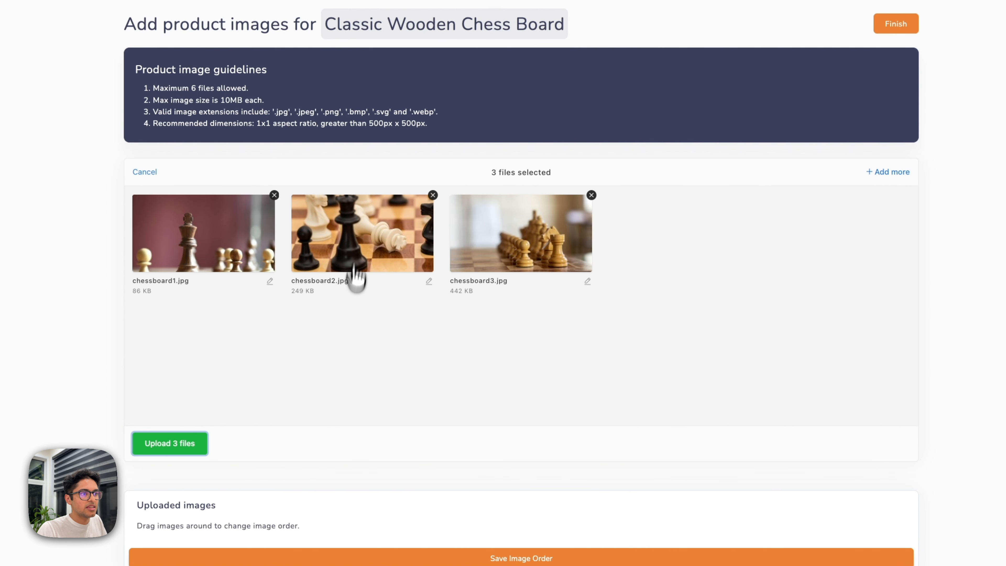
Crop chessboard3.jpg and chessboard2.jpg, then upload all three photos.
click(194, 447)
drag(589, 296, 632, 296)
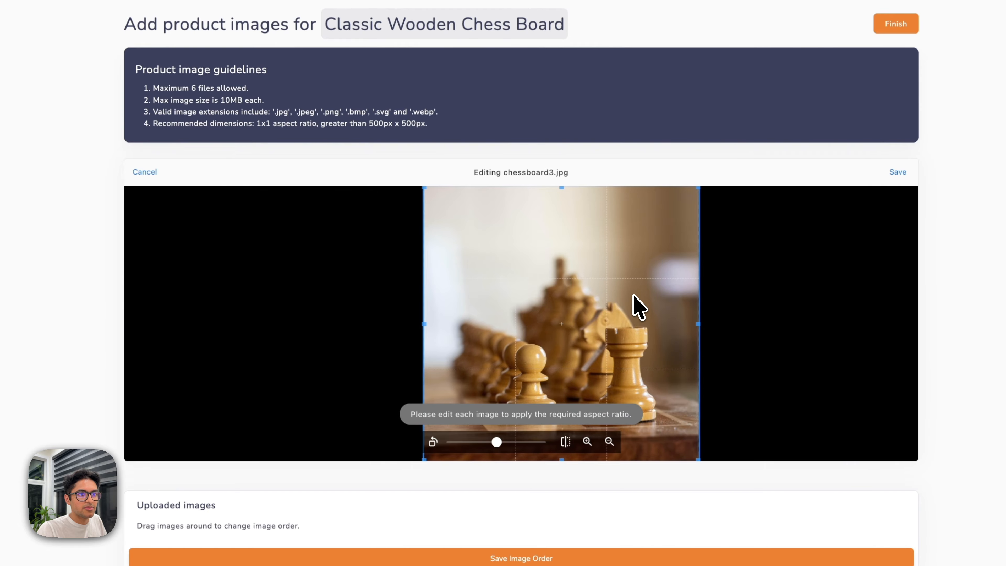
click(894, 173)
click(194, 444)
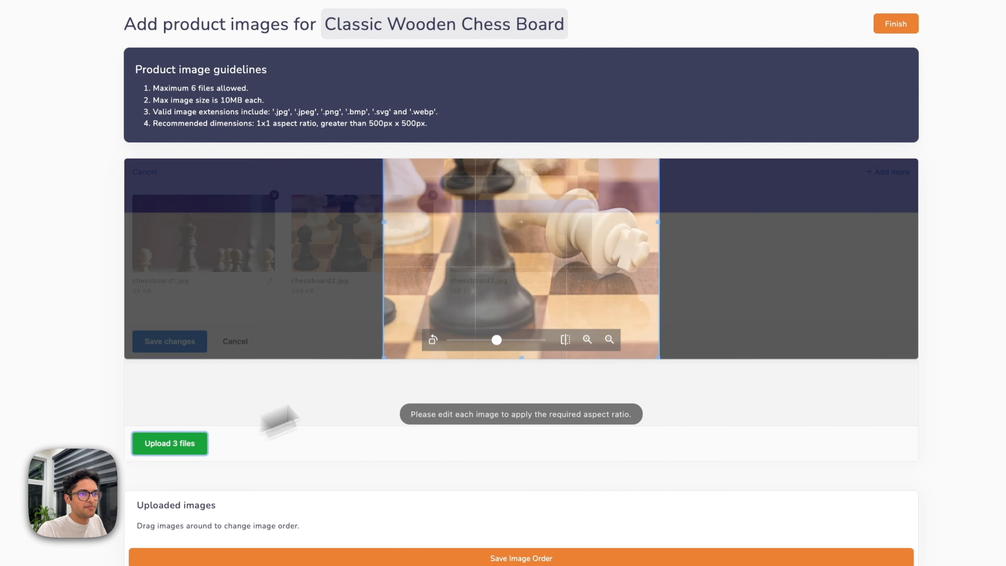
click(904, 175)
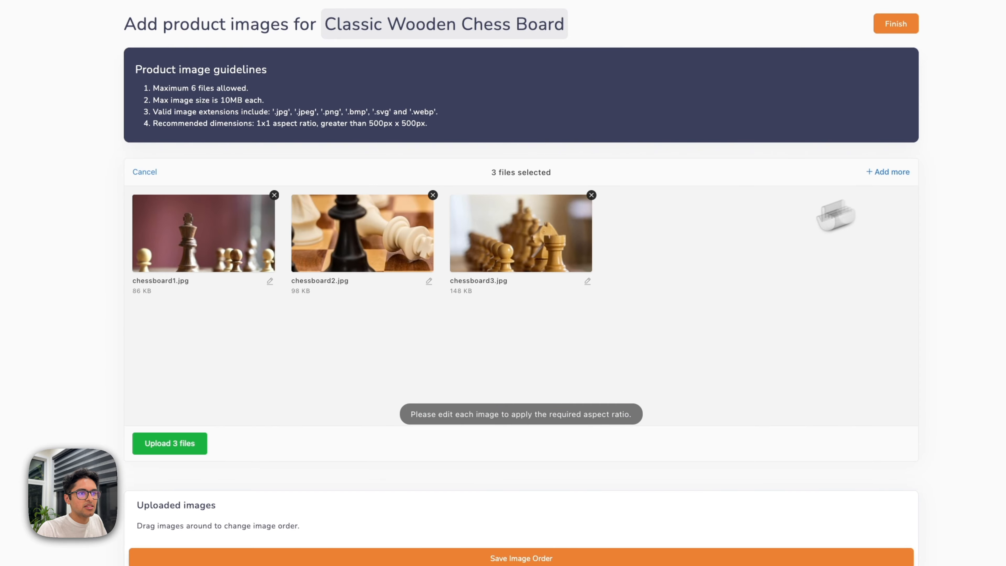
click(192, 451)
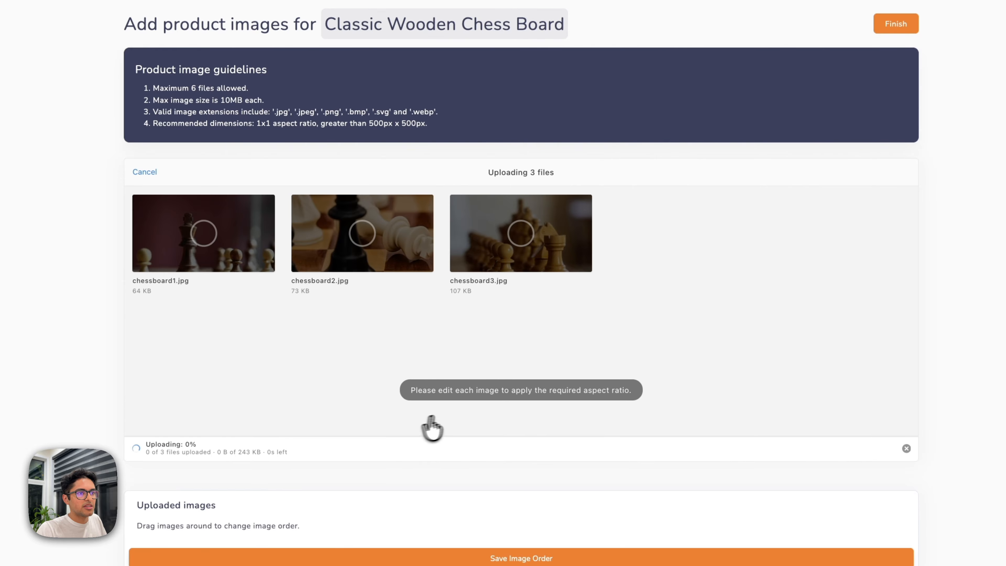
click(459, 340)
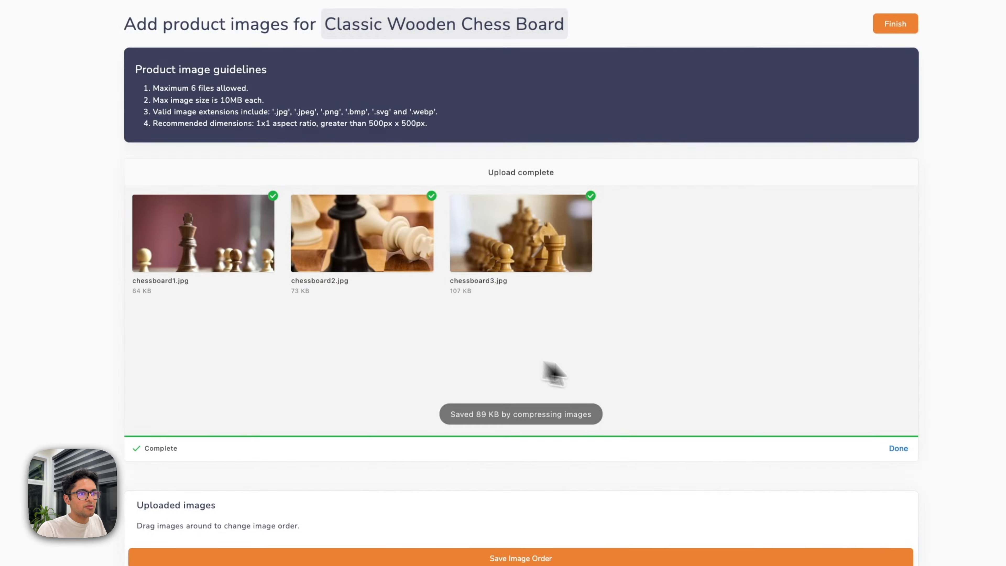
Move the third photo into second place, save the order, finish, and open the product page.
scroll(658, 376, down, 5)
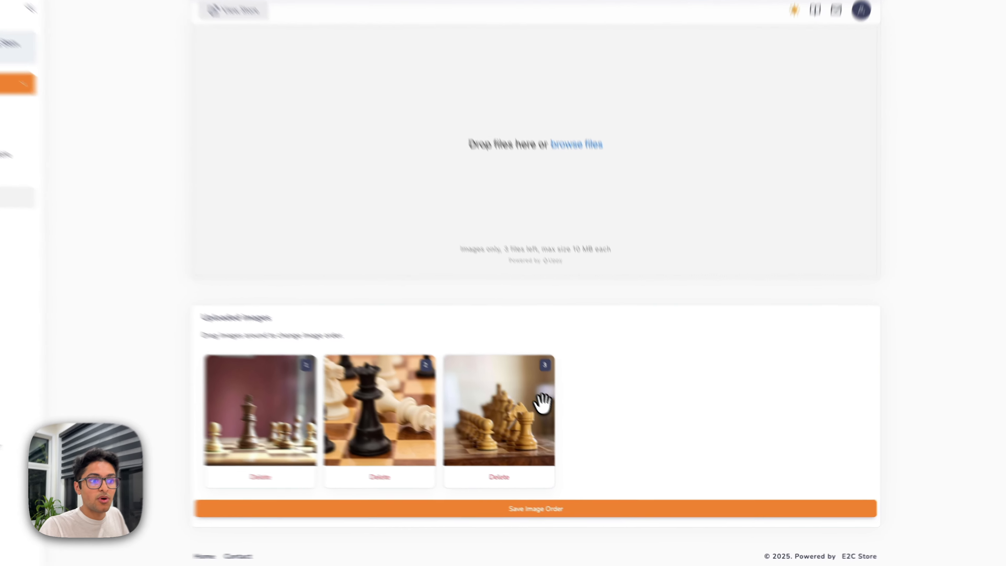
drag(512, 432, 416, 432)
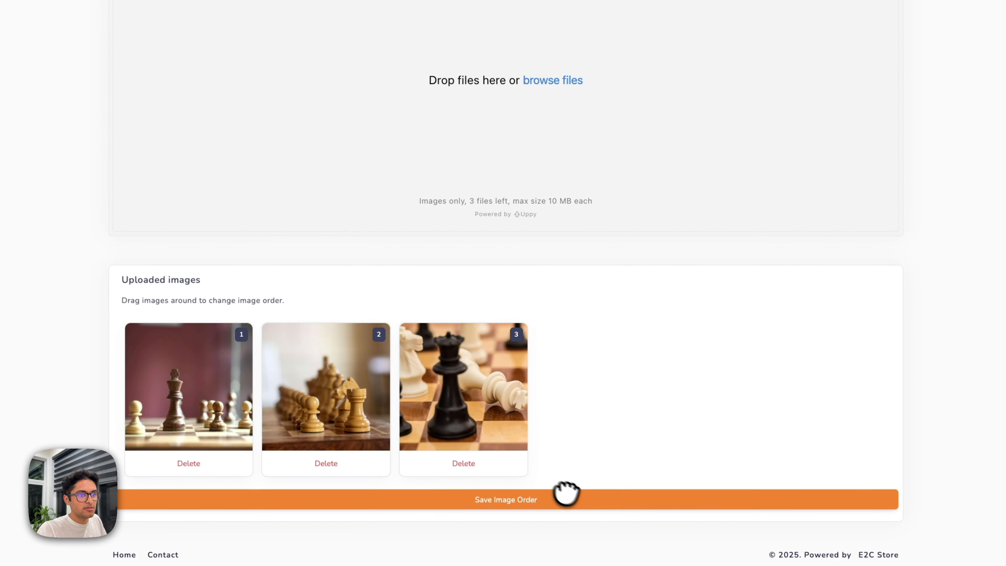
click(566, 495)
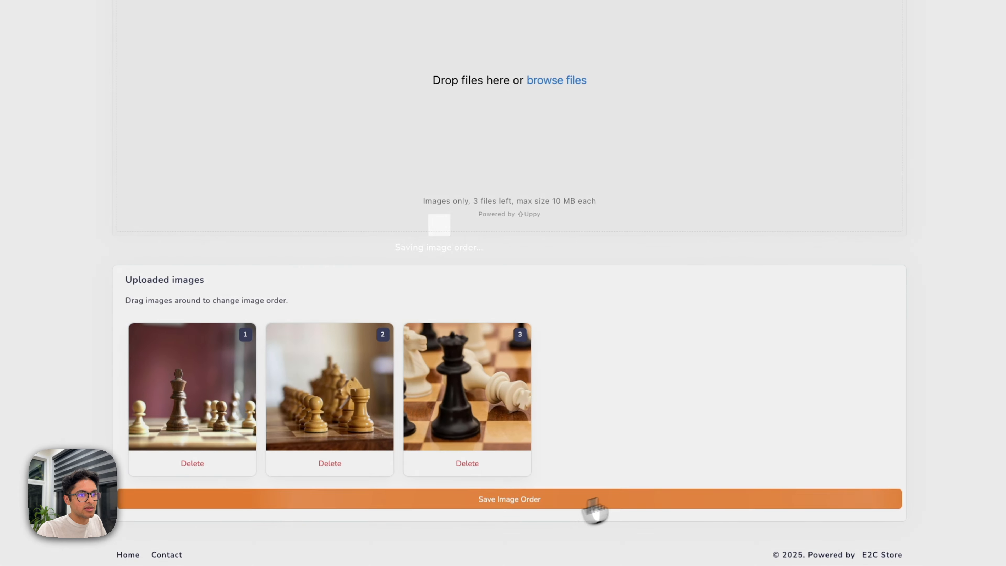
click(445, 303)
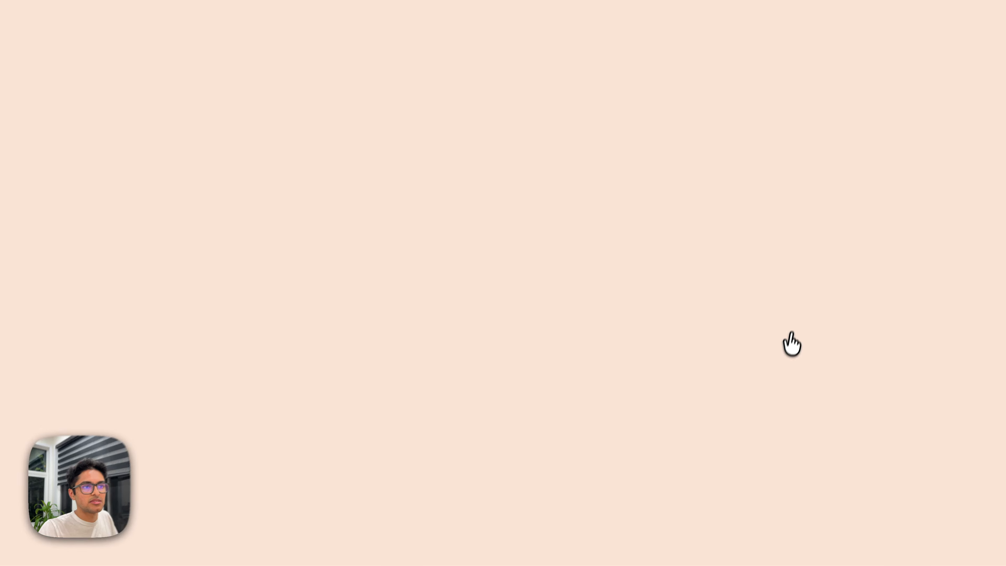
scroll(799, 382, up, 3)
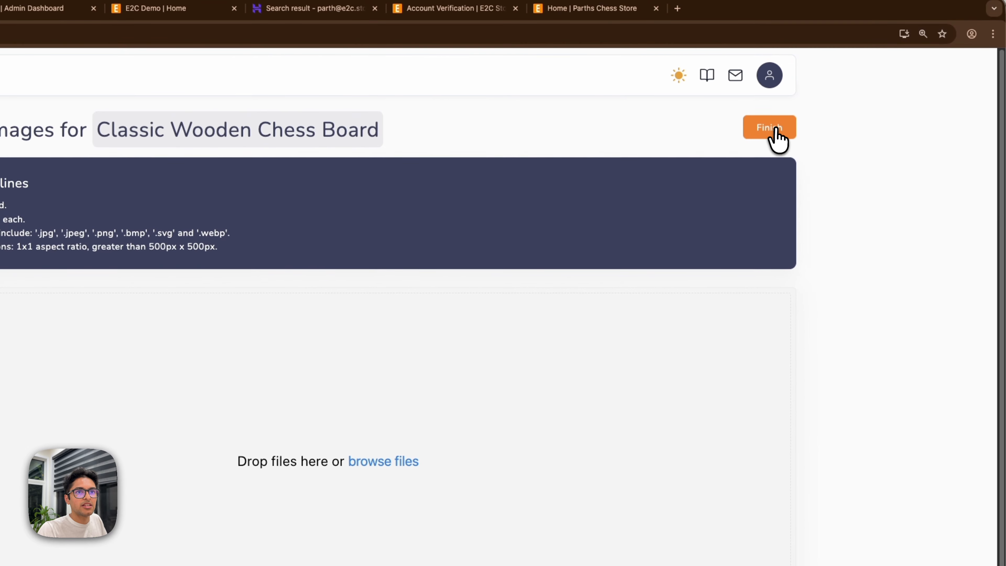
click(776, 105)
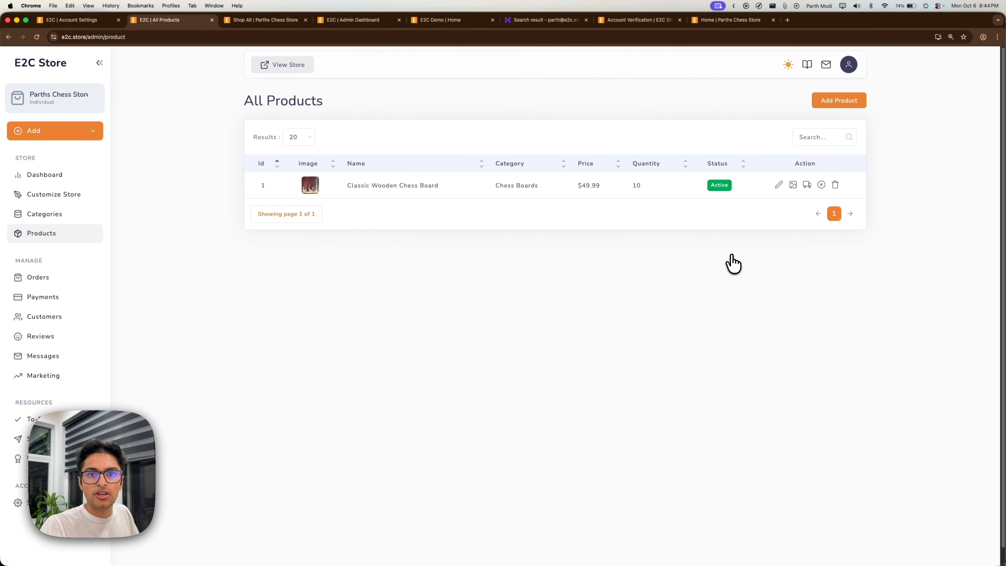
click(417, 186)
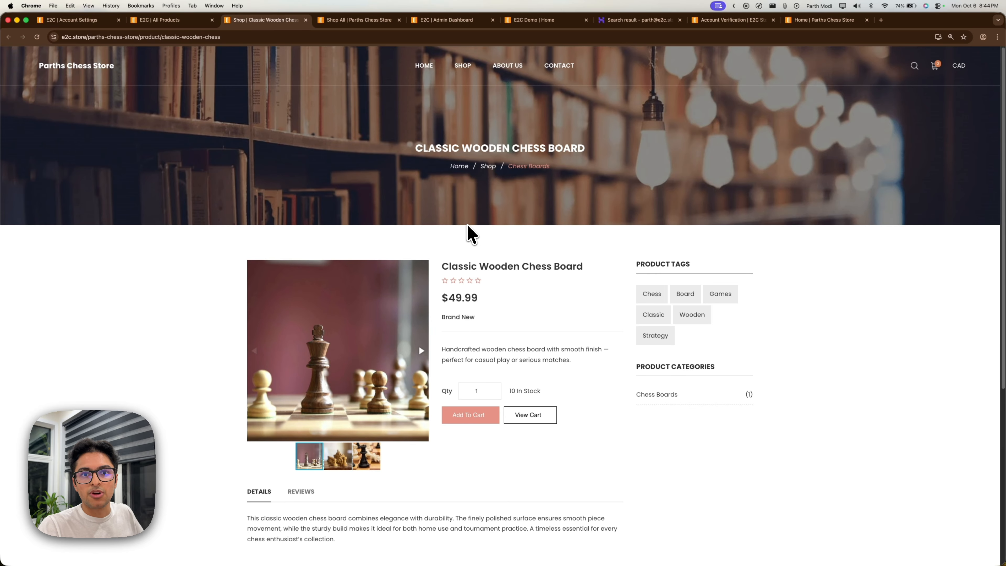
Scroll through the chess board page's descriptions and related products, then close the tab.
scroll(467, 213, down, 1)
scroll(467, 222, up, 1)
mouse_move(465, 75)
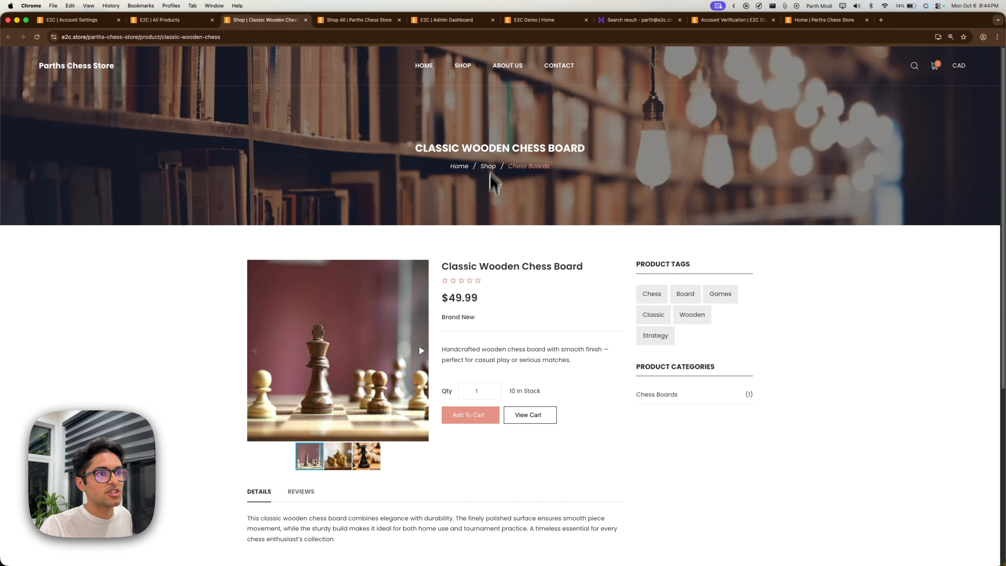
scroll(490, 213, down, 1)
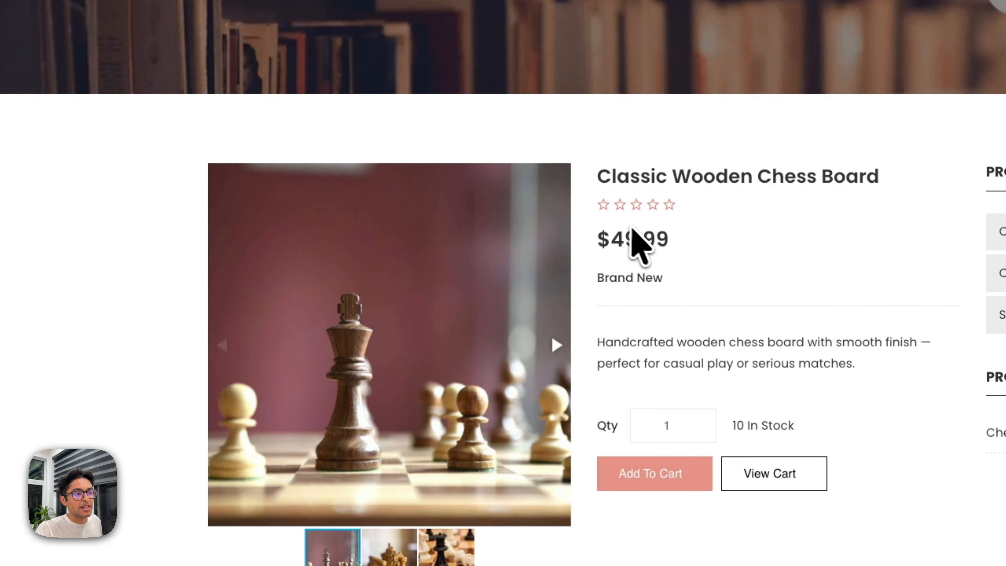
scroll(632, 230, down, 2)
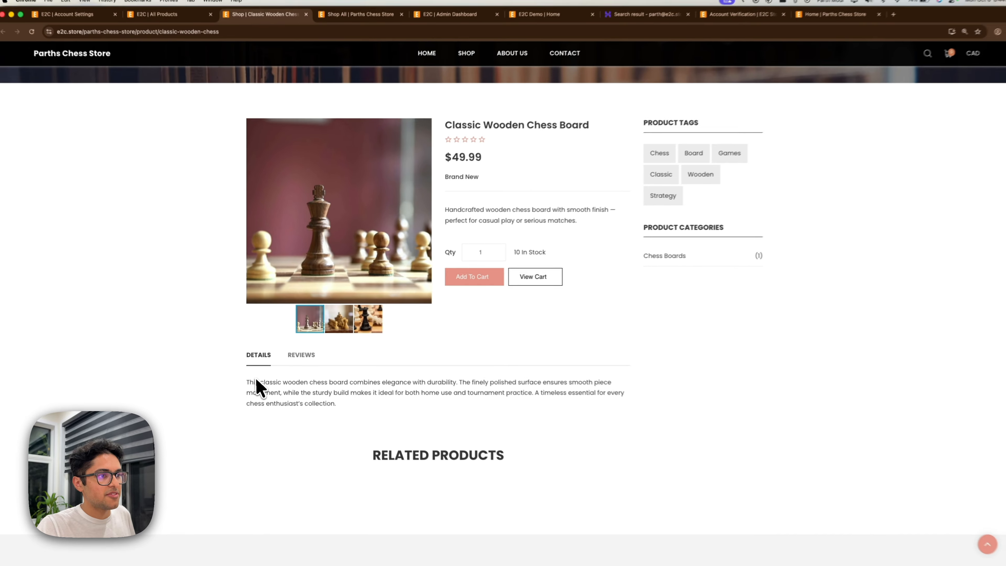
drag(347, 424, 227, 377)
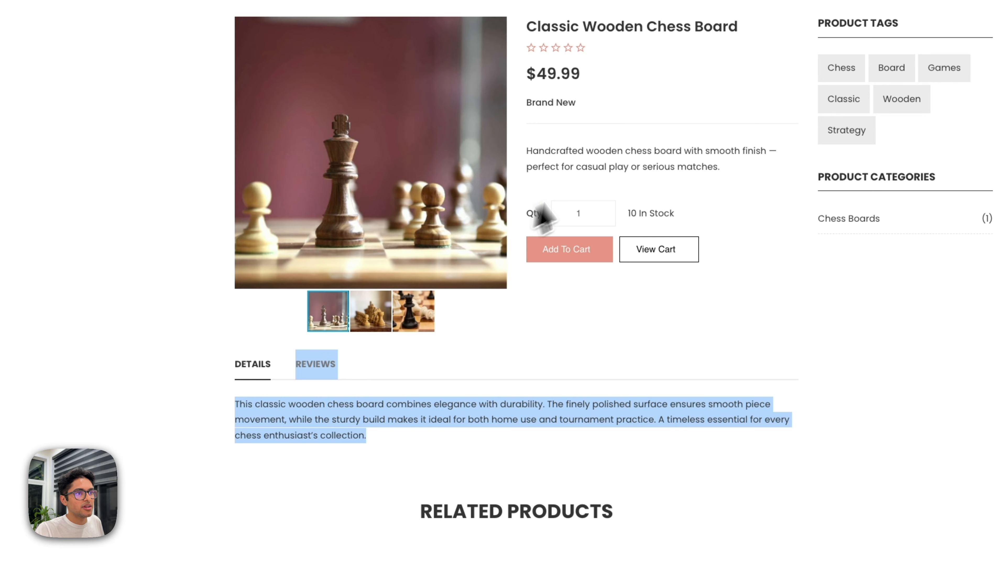
drag(628, 167, 585, 142)
click(586, 139)
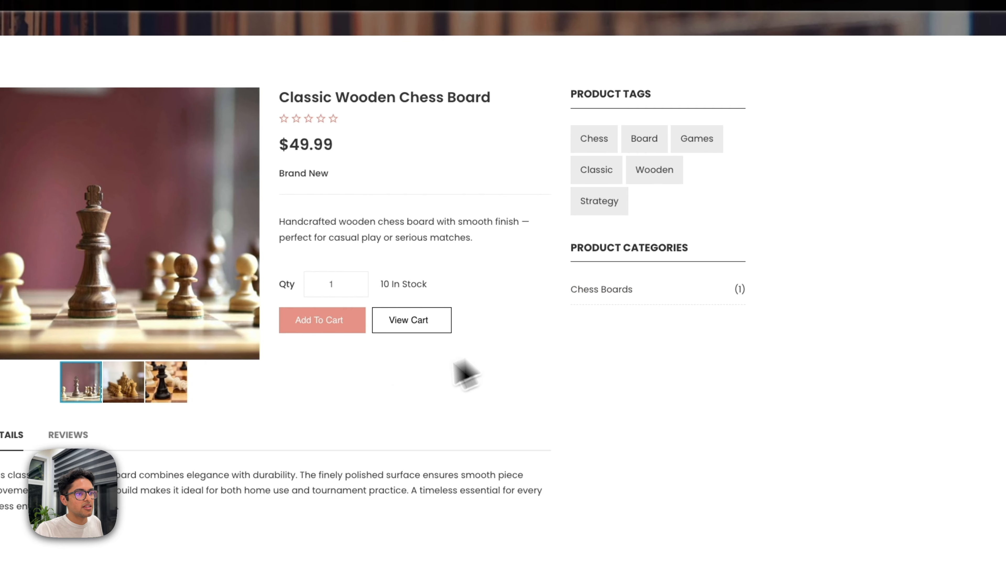
scroll(454, 361, down, 5)
drag(342, 287, 650, 292)
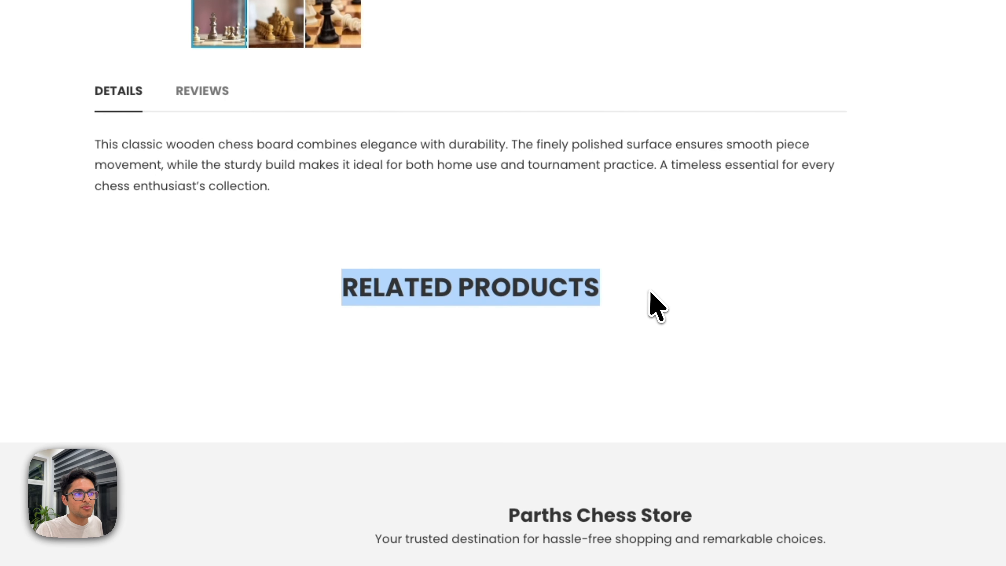
click(649, 292)
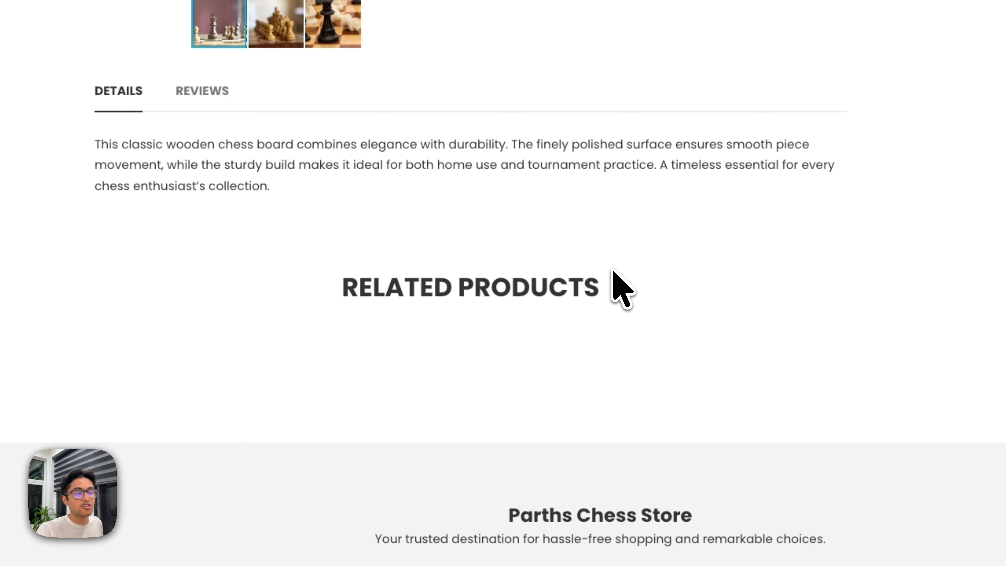
scroll(613, 274, up, 10)
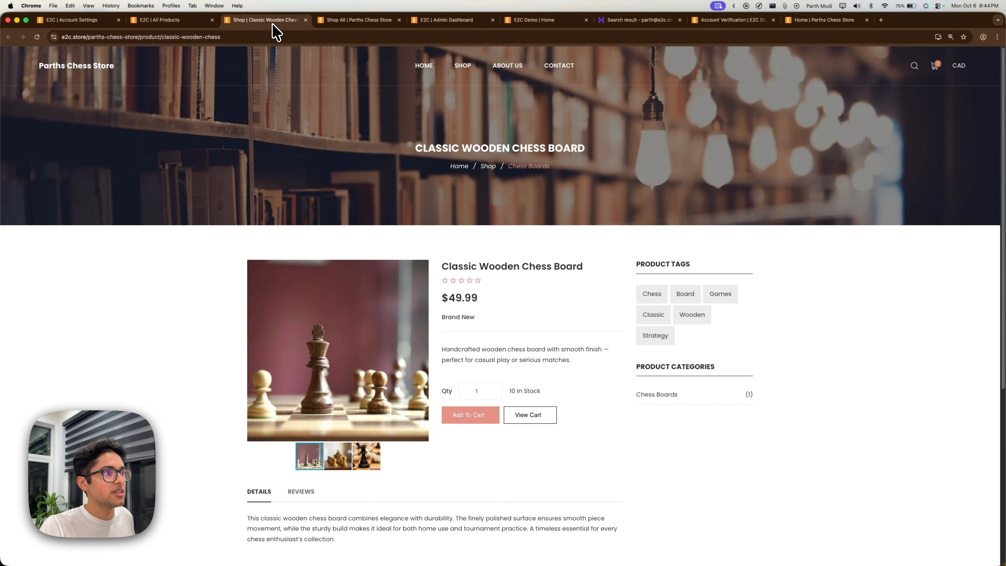
key(super+w)
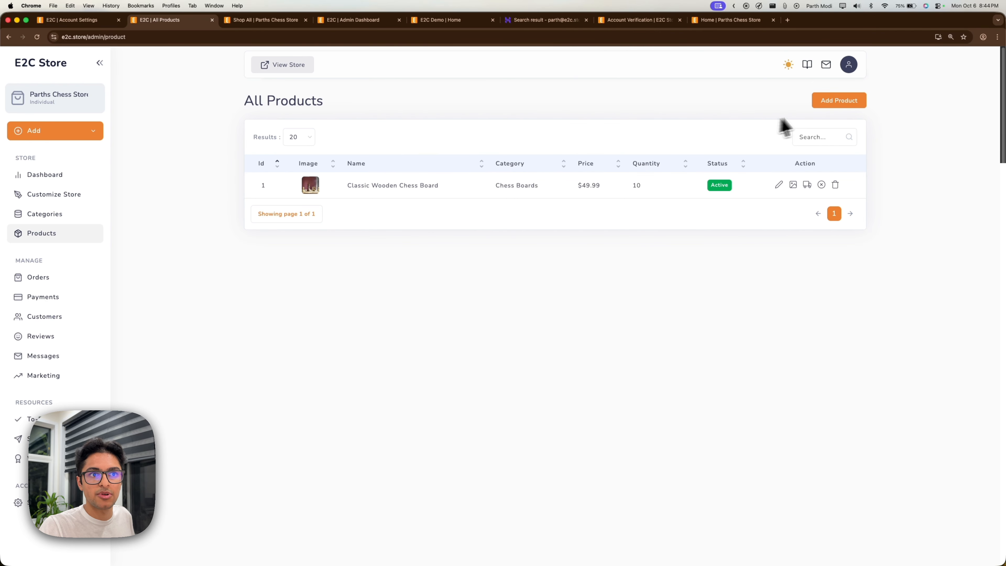
Start a new 'Digital Chess Clock with Timer' product and paste in its descriptions and keywords.
click(830, 104)
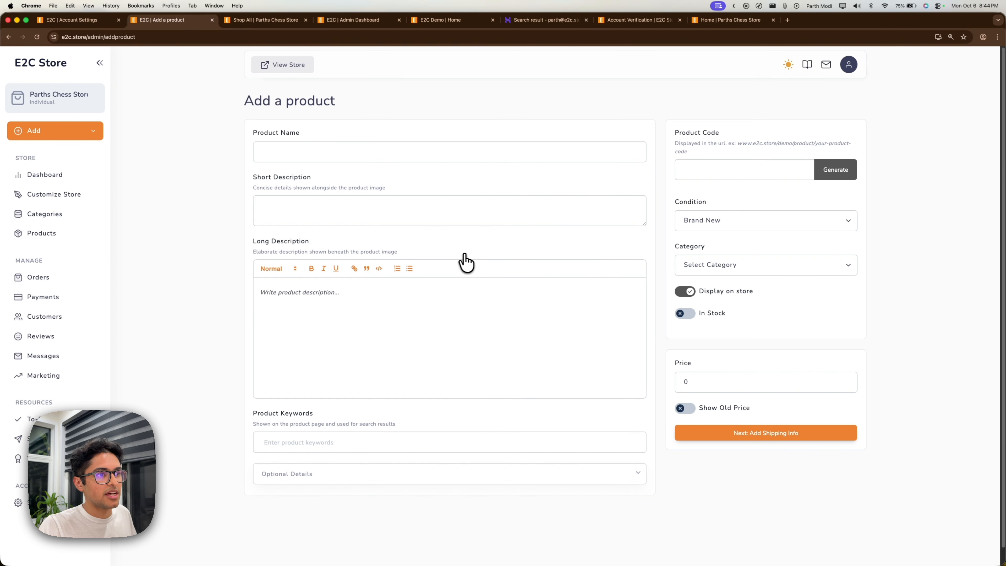
click(450, 151)
text(Chess Clock)
triple_click(449, 151)
text(Digital Chess Clock with Timer)
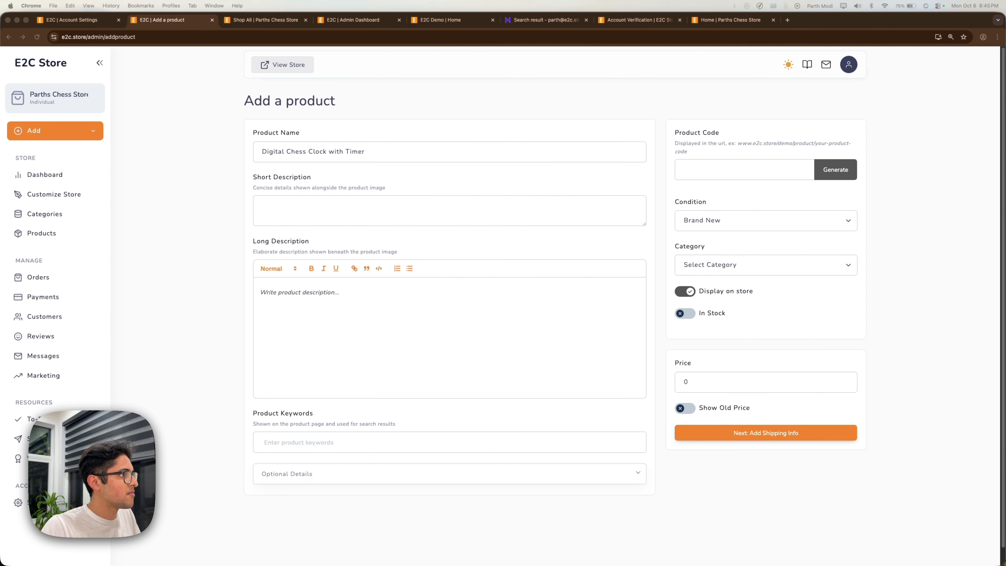
click(450, 210)
key(super+v)
click(450, 292)
key(super+v)
click(449, 442)
key(super+v)
Generate the product code, set 50 in stock and price 29.99, and continue to shipping.
click(835, 152)
click(765, 247)
click(685, 295)
click(732, 404)
text(39.99)
click(765, 459)
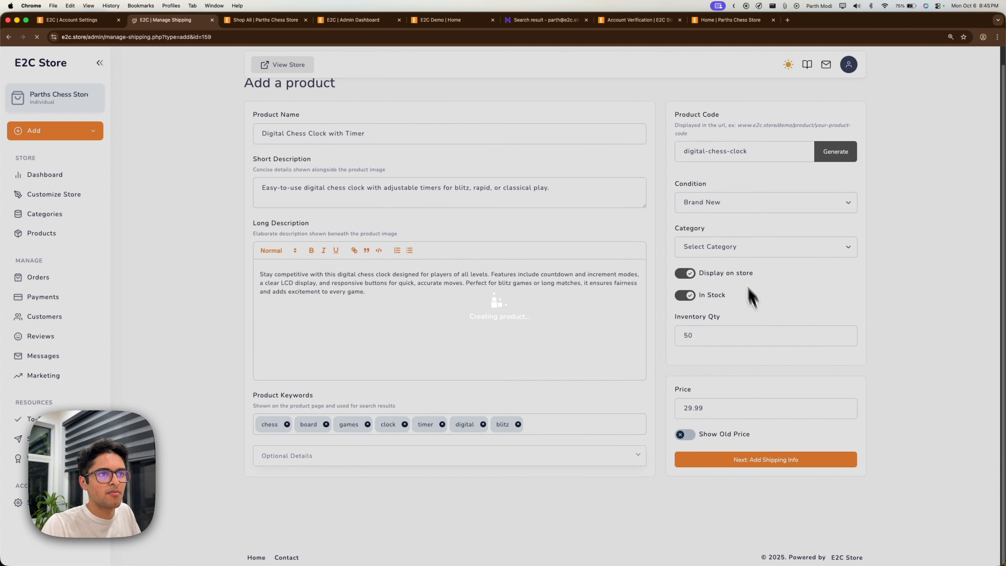
Upload cropped clock1.jpg and clock2.jpg, finish the product, and view its store page.
click(591, 321)
click(848, 217)
click(848, 217)
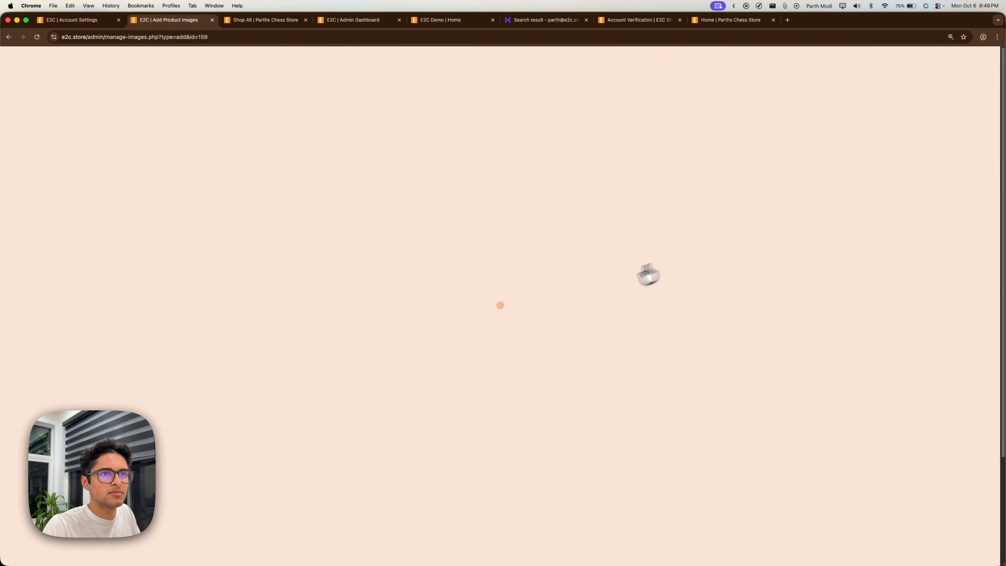
click(848, 101)
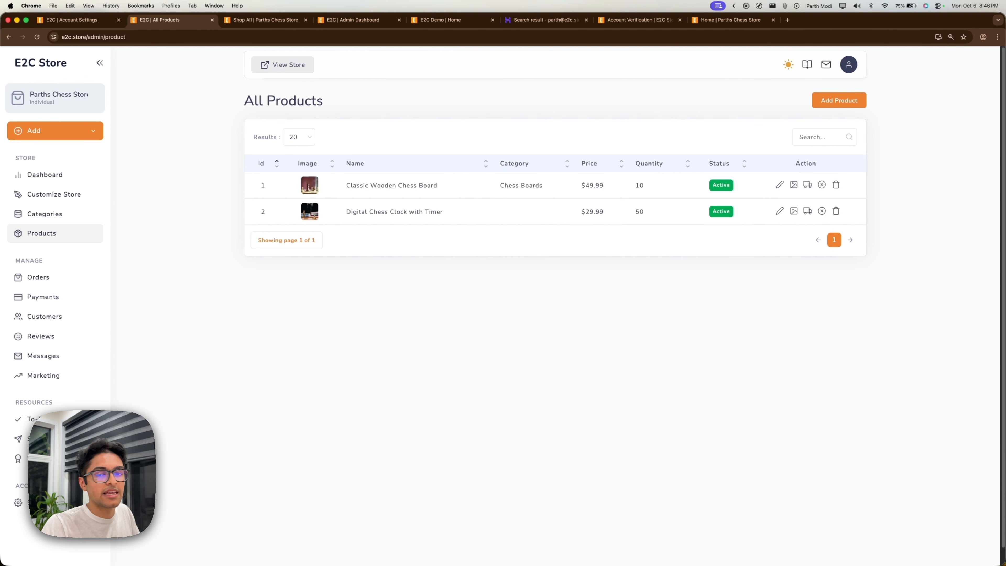
click(394, 214)
scroll(381, 292, down, 1)
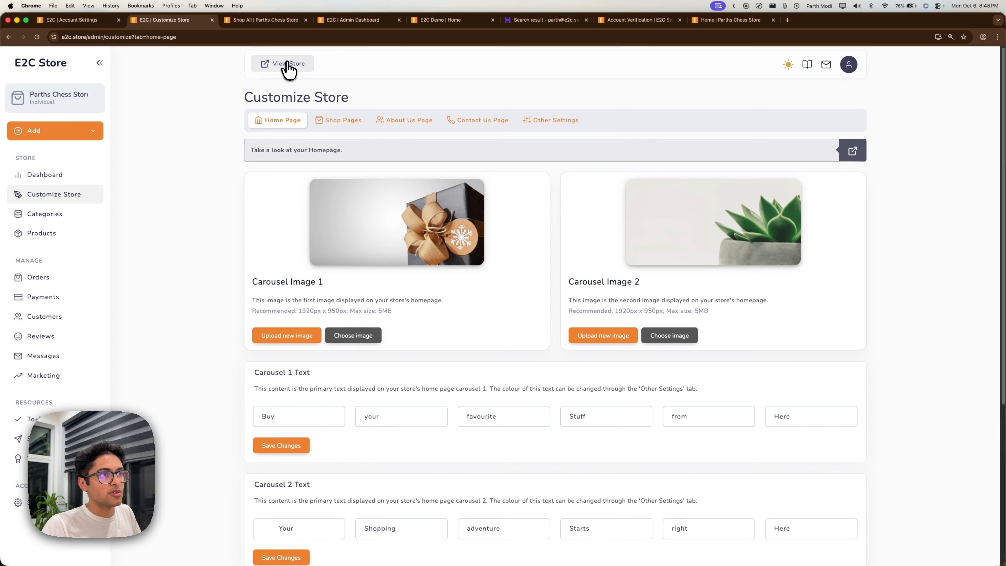
Check the live storefront homepage, then browse the image library for Carousel Image 1 without choosing.
click(284, 64)
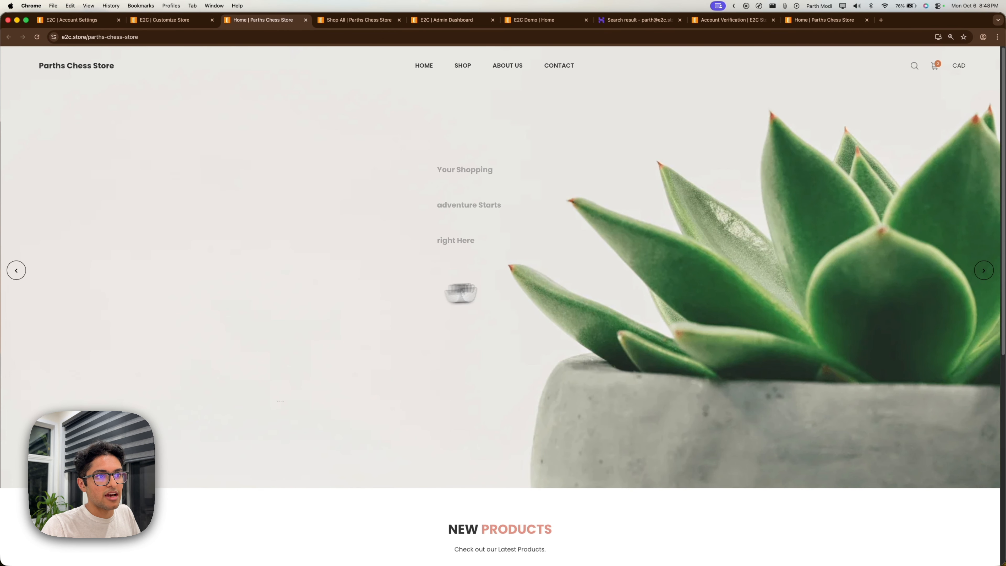
click(164, 21)
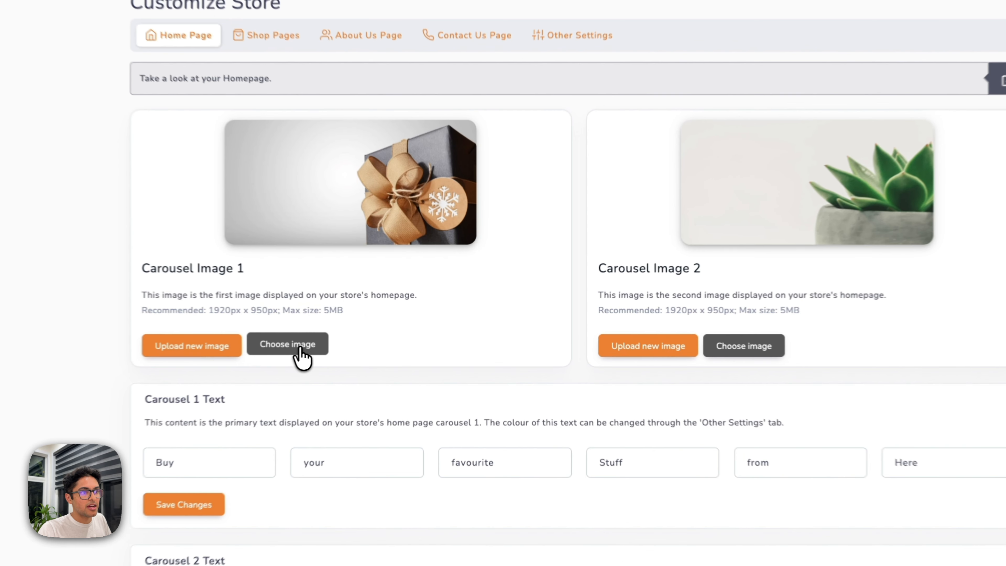
click(353, 334)
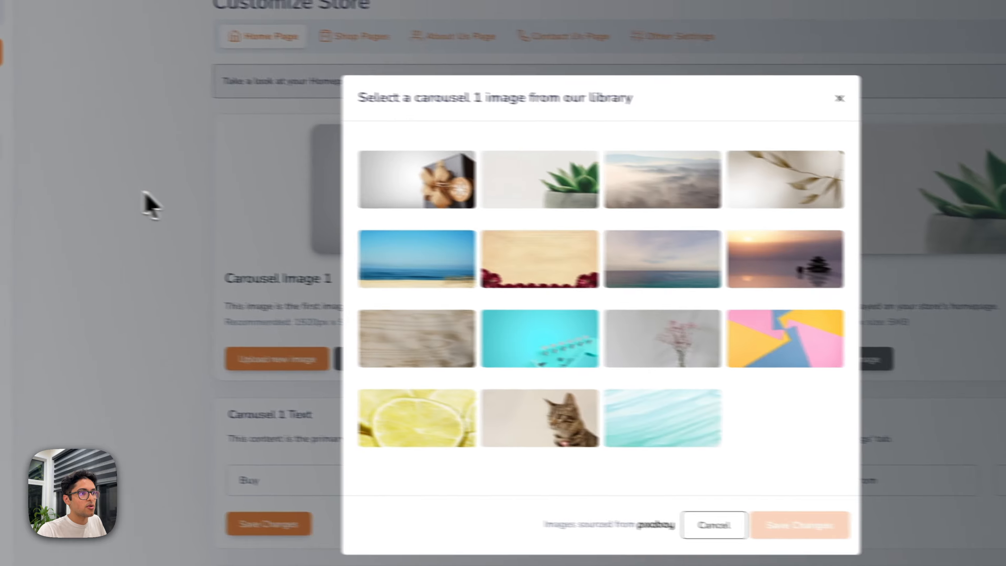
click(50, 184)
Upload and crop bg1.jpg as Carousel Image 1, then reload the storefront to see it.
click(323, 364)
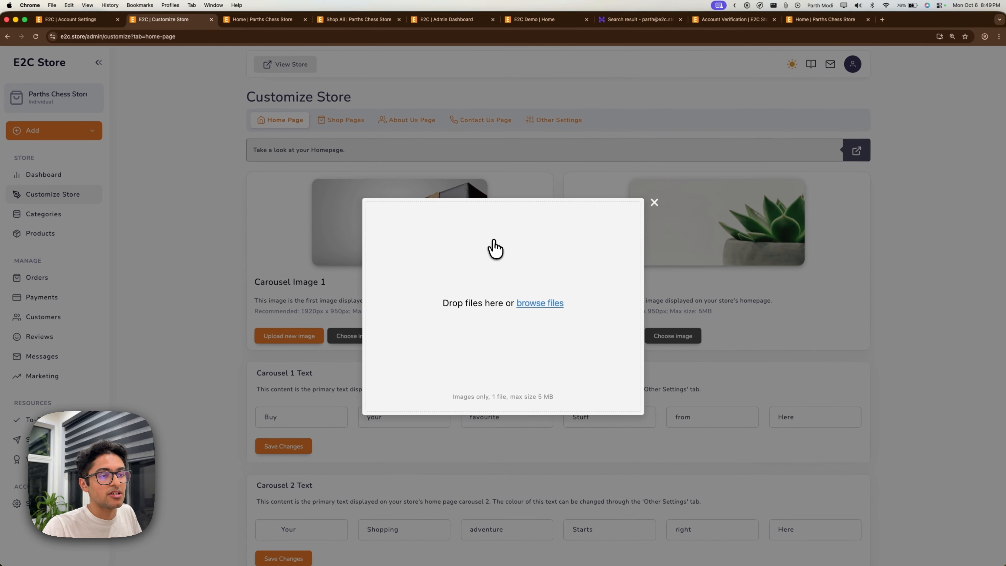
click(510, 277)
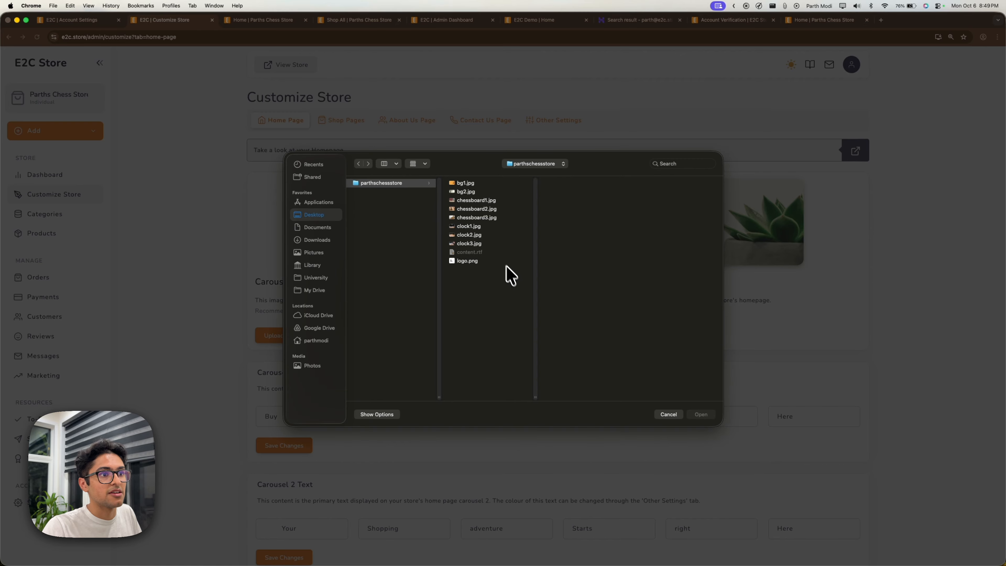
click(465, 183)
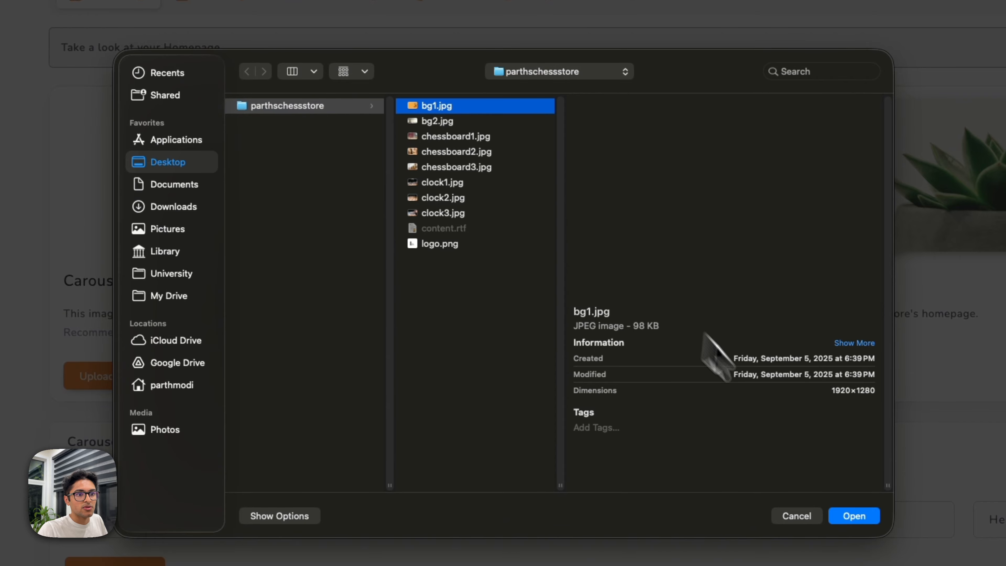
click(854, 515)
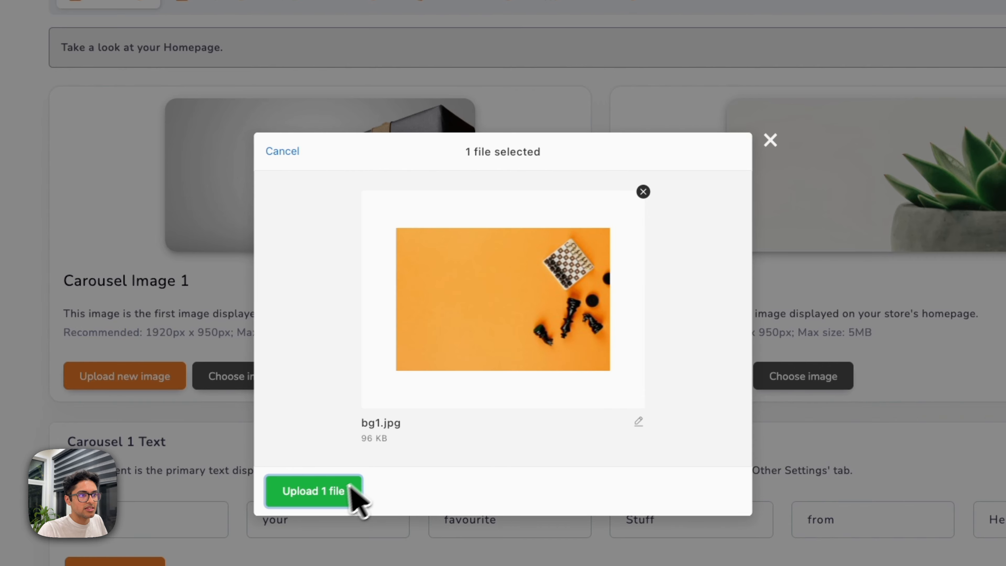
click(341, 495)
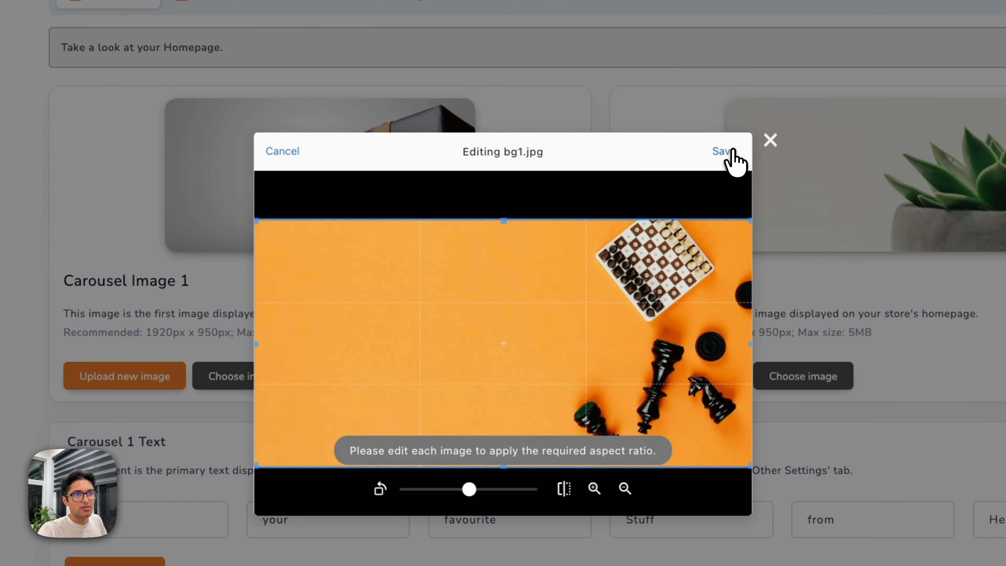
click(732, 152)
click(311, 491)
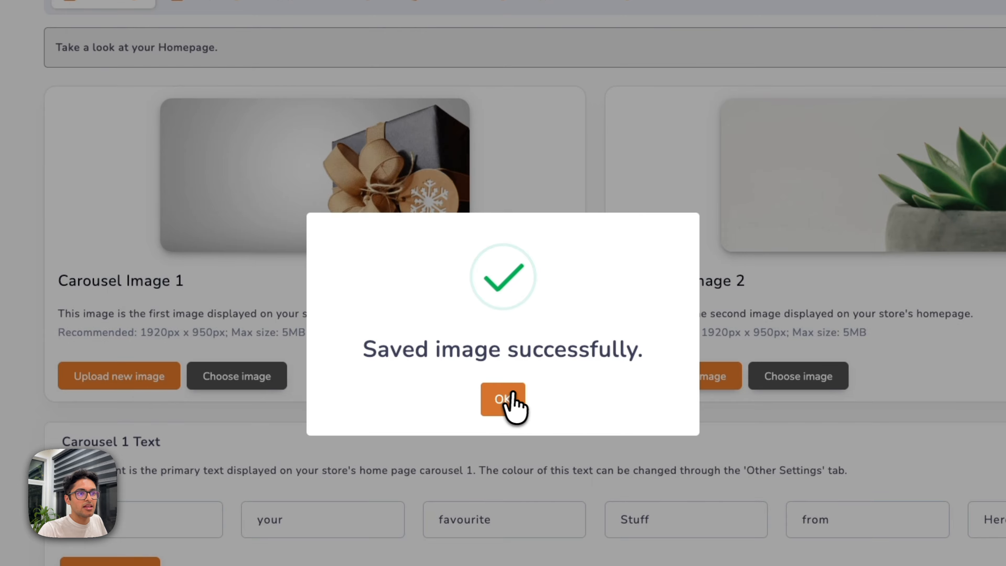
click(505, 396)
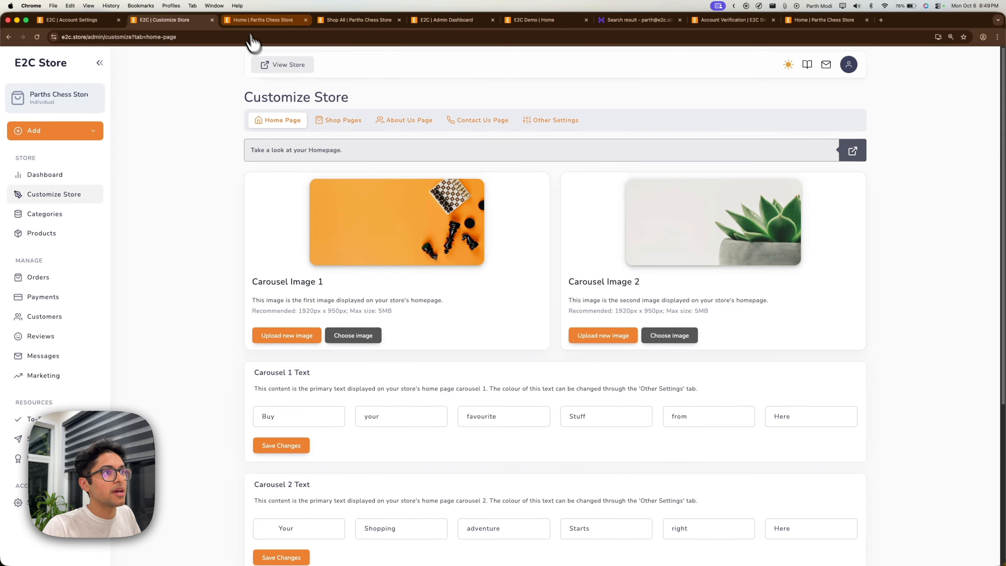
click(239, 21)
click(36, 37)
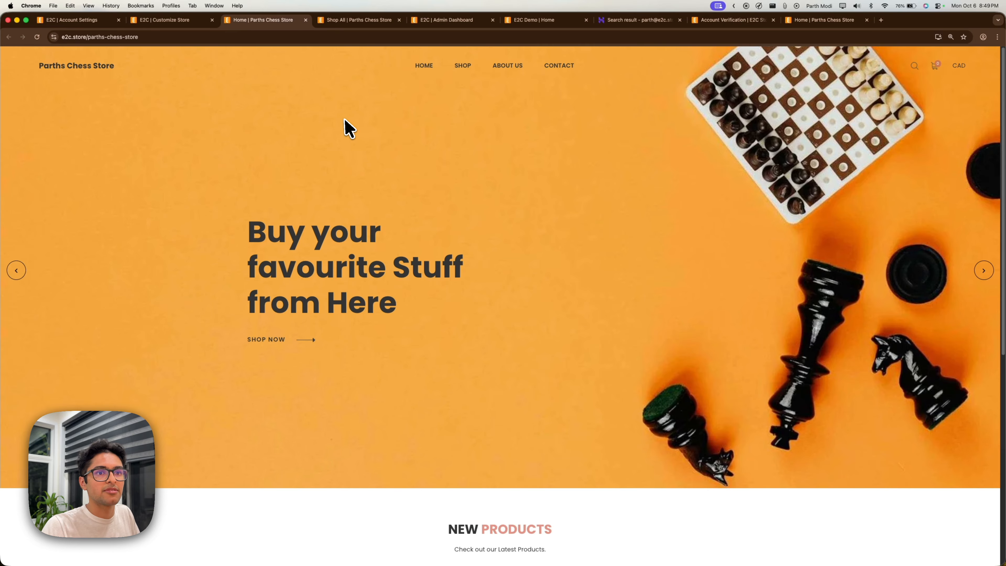
Upload bg2.jpg, cropped, as Carousel Image 2 and confirm the save.
click(179, 21)
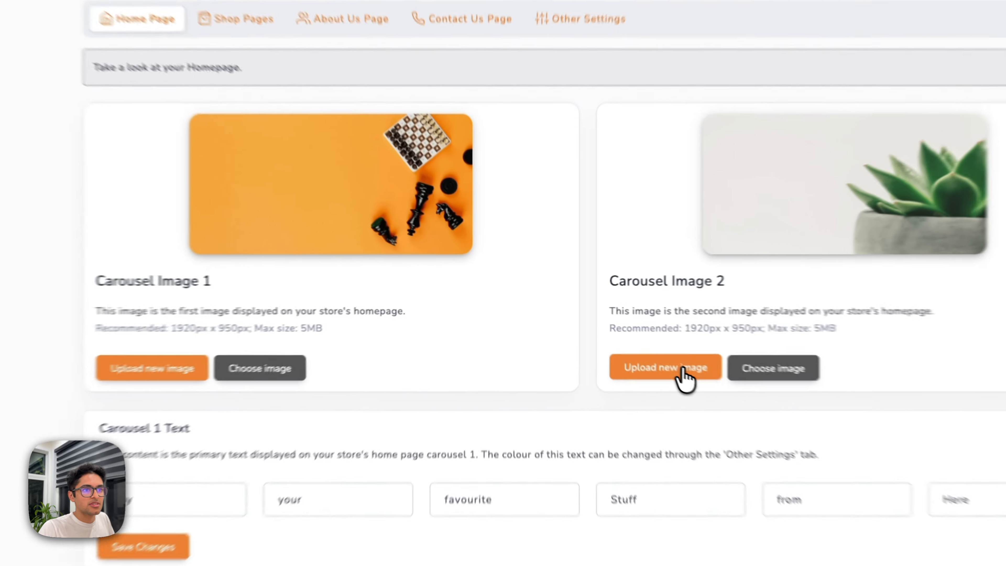
click(605, 336)
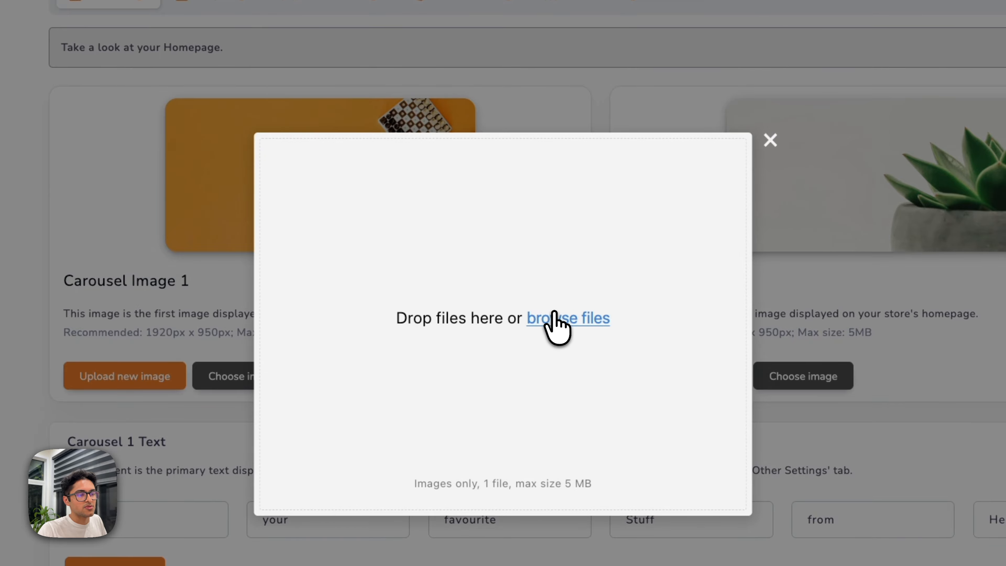
click(554, 319)
double_click(432, 121)
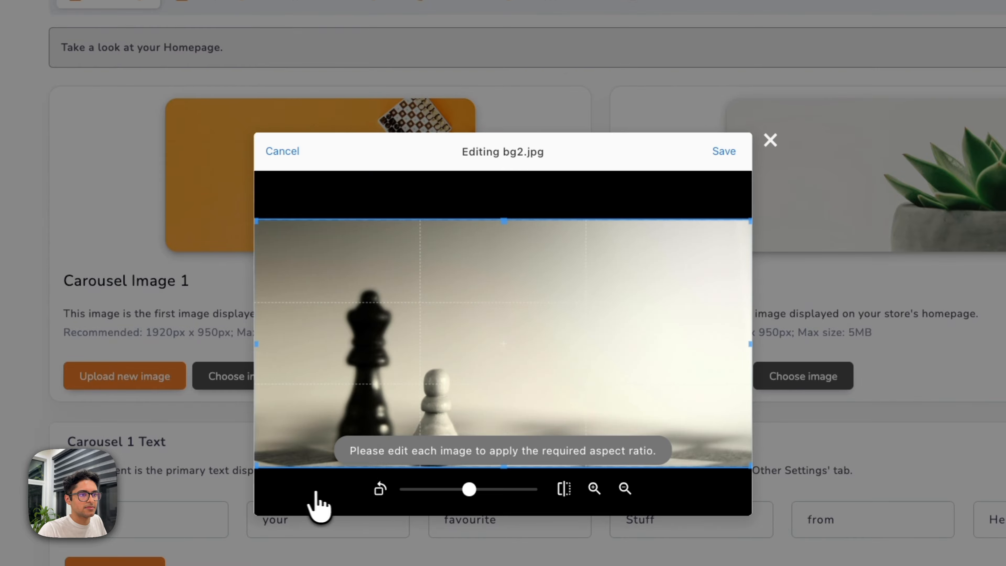
click(724, 150)
click(311, 489)
click(501, 400)
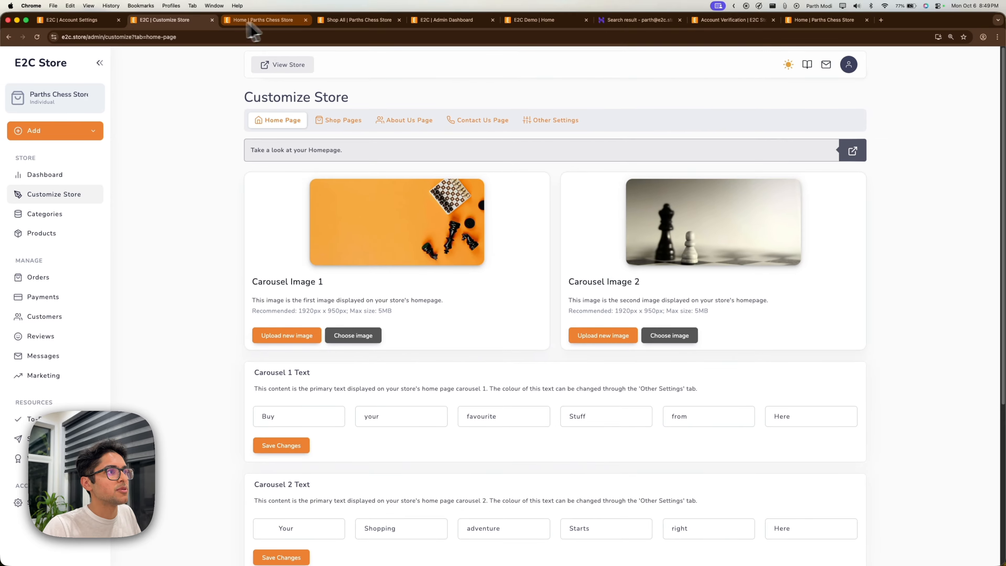
Reload the storefront, swipe to carousel slide 2, then return to Customize Store.
click(261, 19)
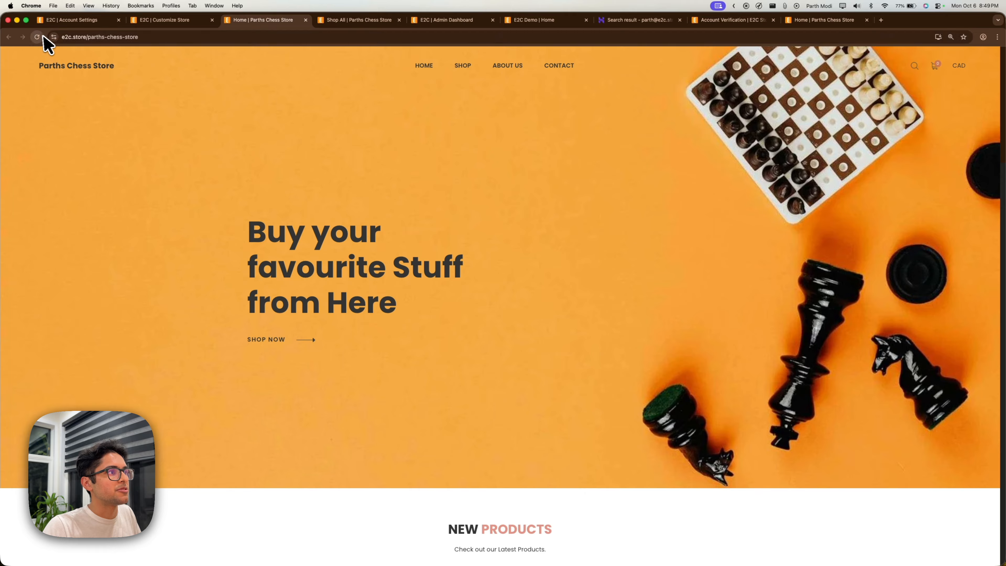
click(43, 36)
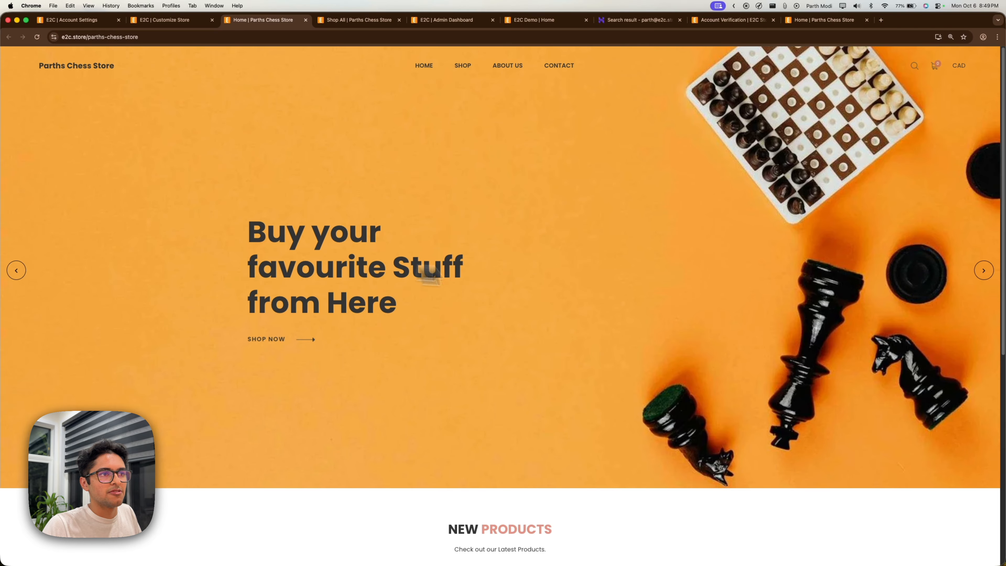
drag(430, 275, 102, 254)
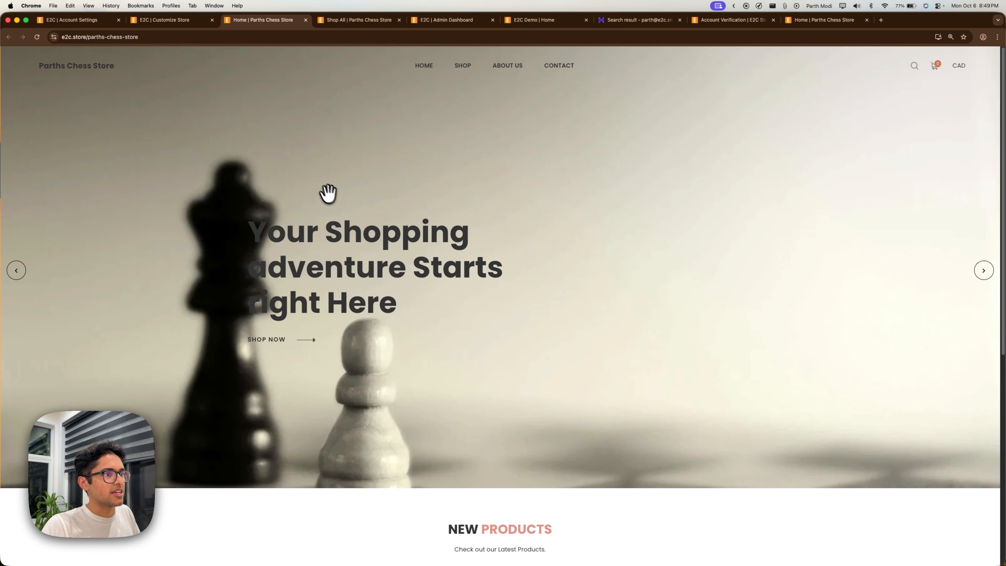
click(171, 20)
scroll(355, 272, down, 3)
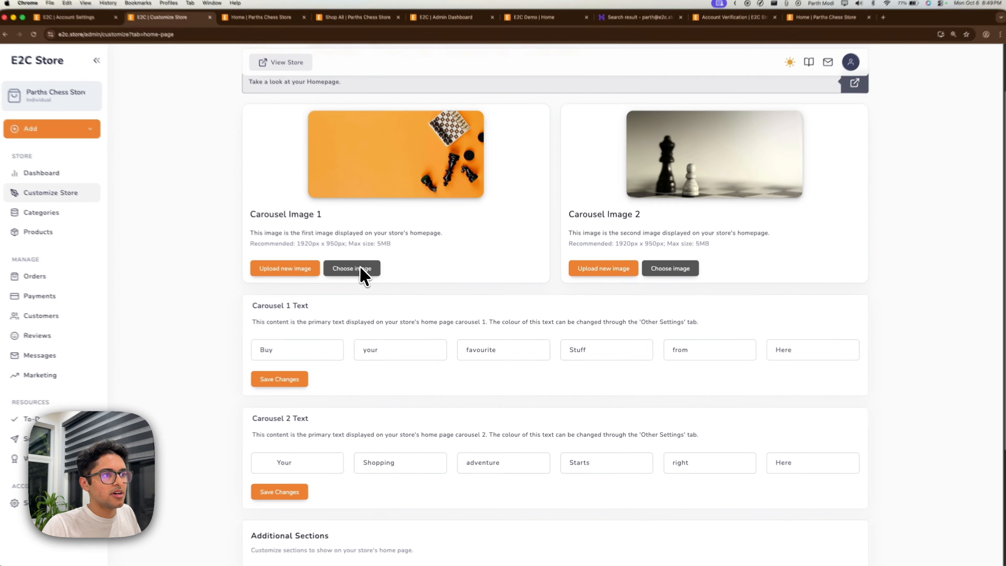
Review the first carousel's heading text fields.
click(342, 347)
click(389, 350)
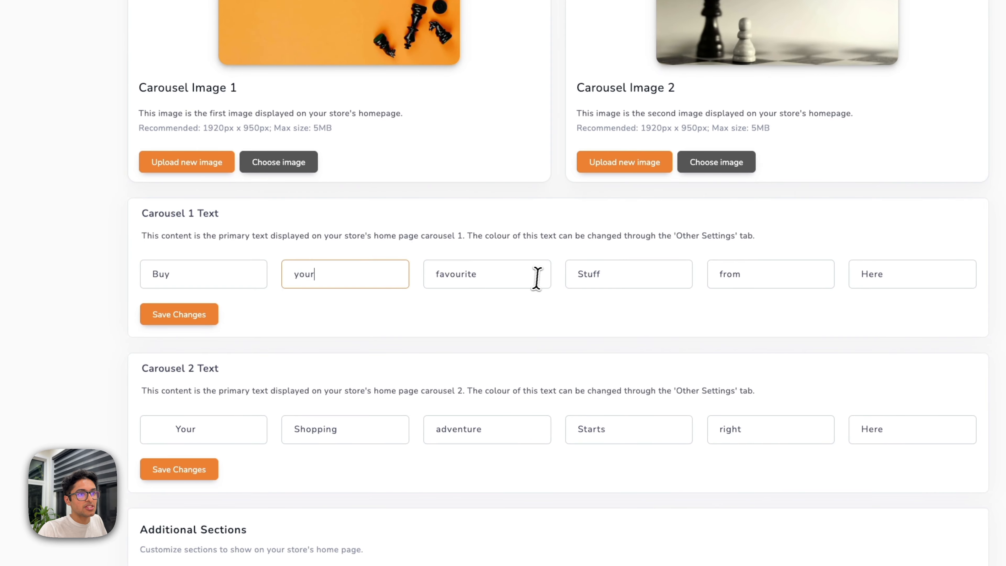
click(536, 278)
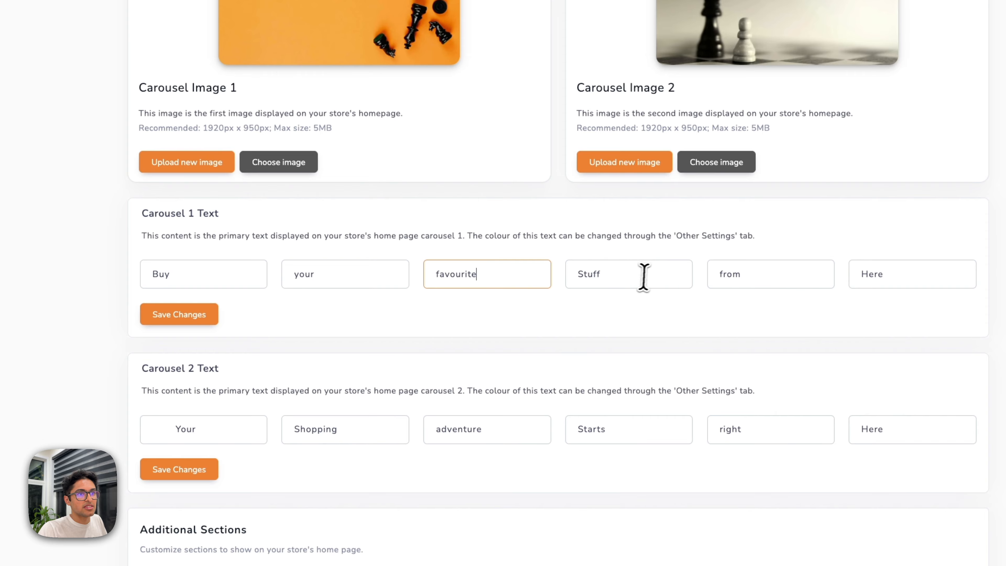
click(642, 276)
scroll(363, 337, down, 5)
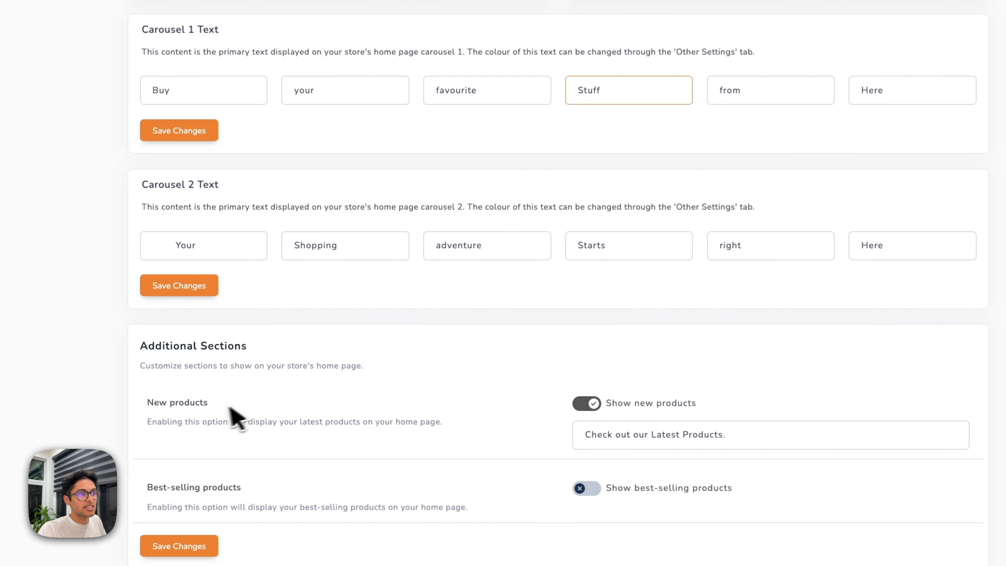
Turn on 'Show best-selling products' under Additional Sections and save the home page settings.
double_click(188, 402)
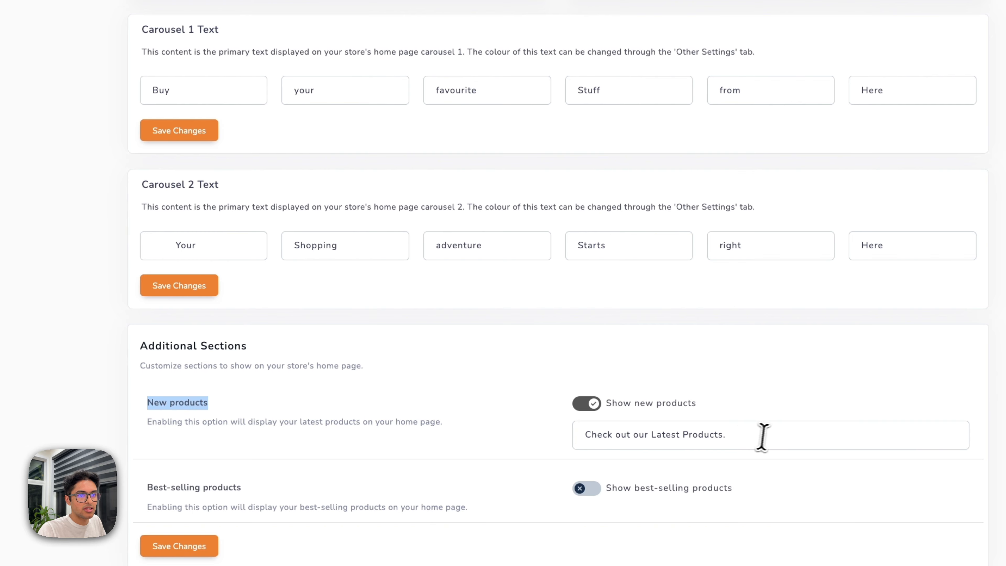
drag(762, 437, 521, 440)
click(400, 454)
click(580, 489)
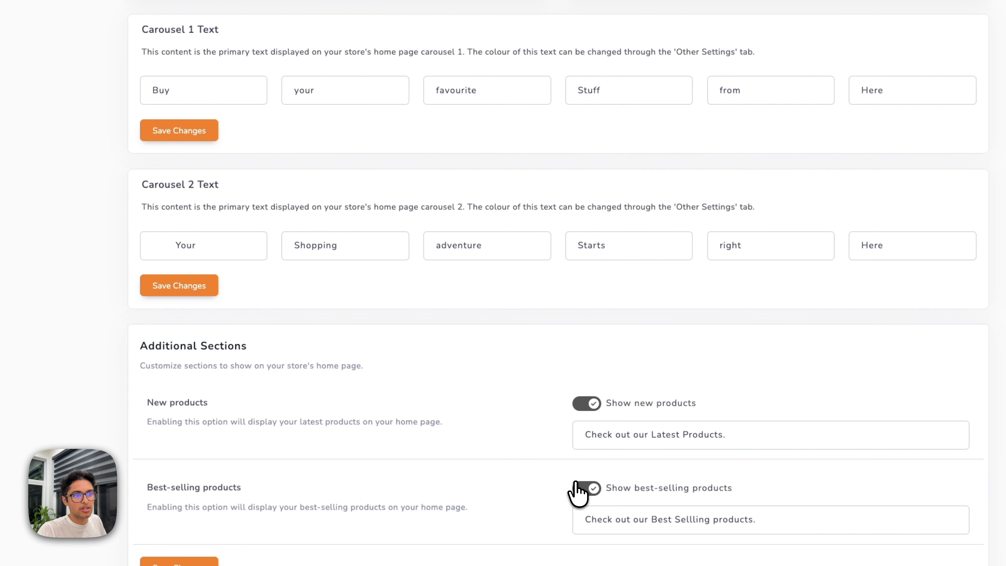
scroll(487, 483, down, 1)
click(162, 550)
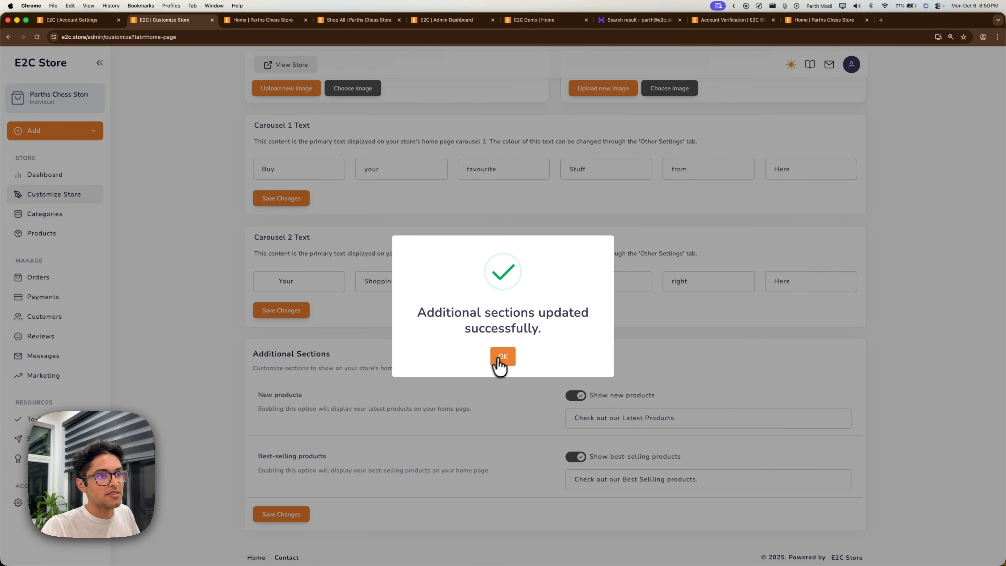
click(501, 358)
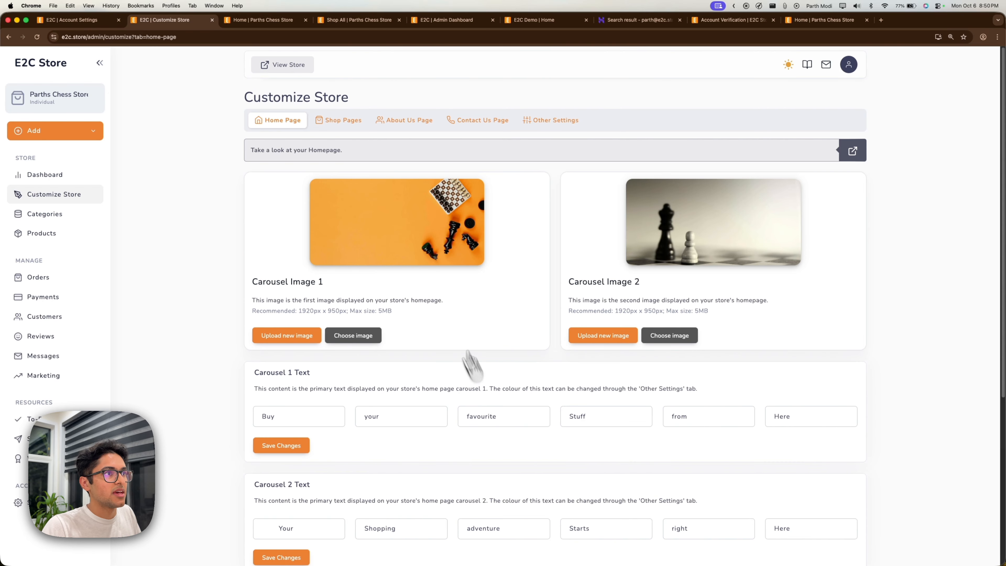
Check the storefront home page now shows the Best Selling section.
click(249, 19)
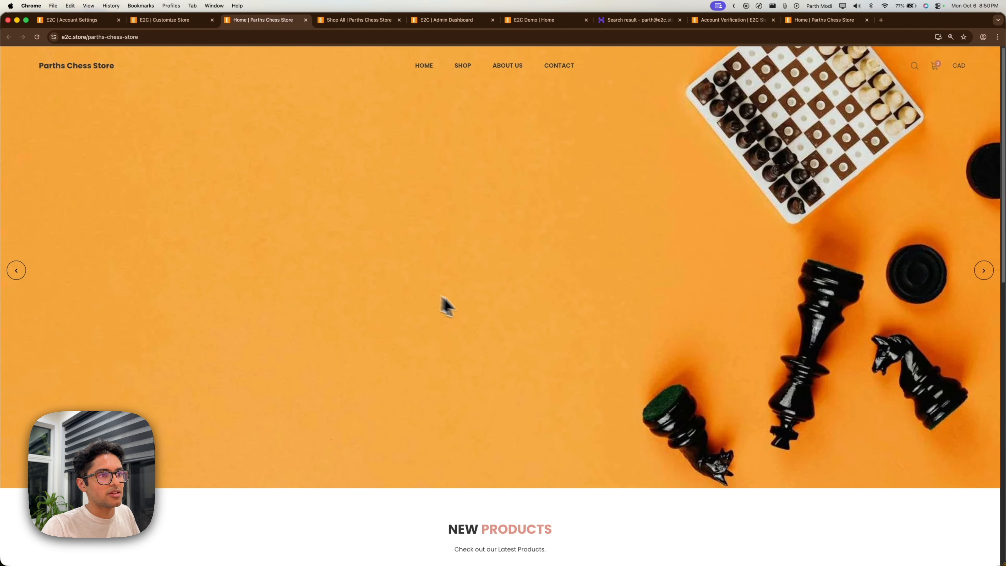
scroll(485, 317, down, 7)
scroll(515, 348, down, 4)
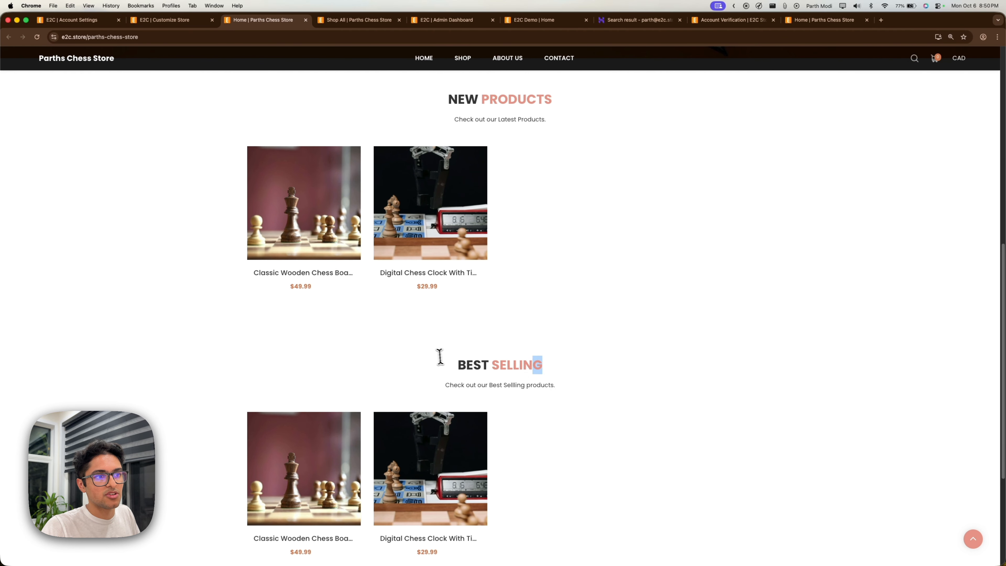
drag(440, 357, 449, 364)
click(449, 363)
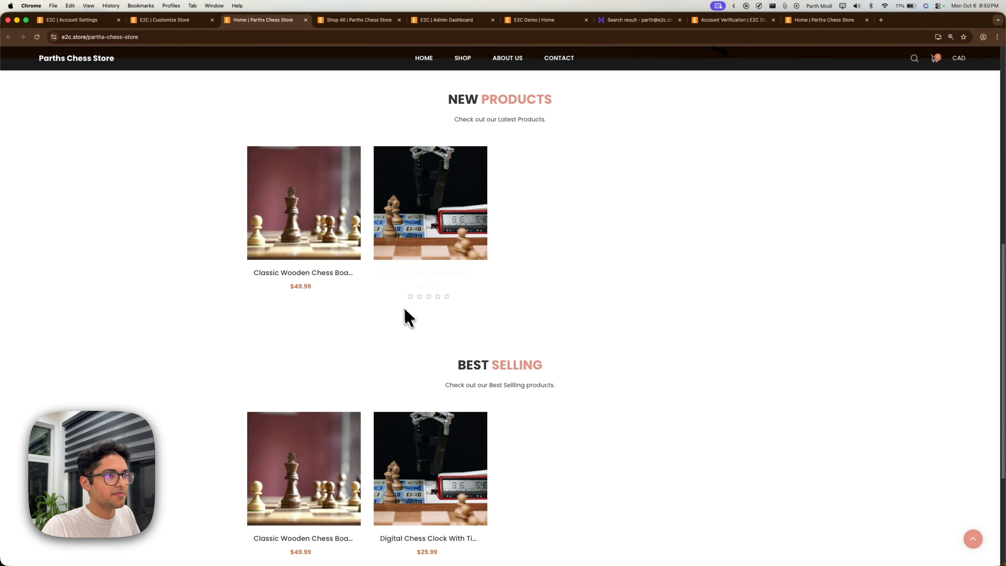
click(174, 20)
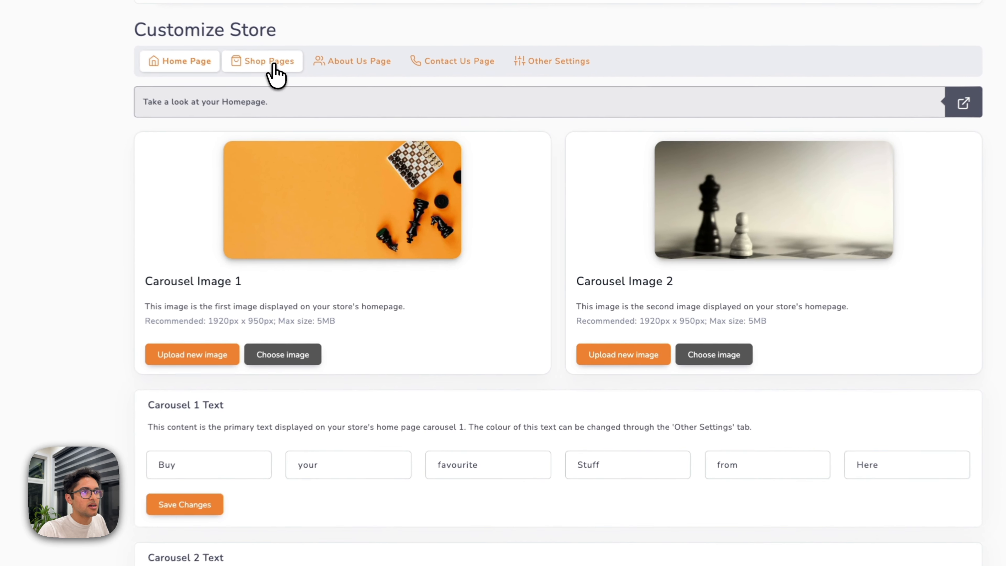
Review the Shop Pages banner settings and preview the current Shop page banner.
click(339, 120)
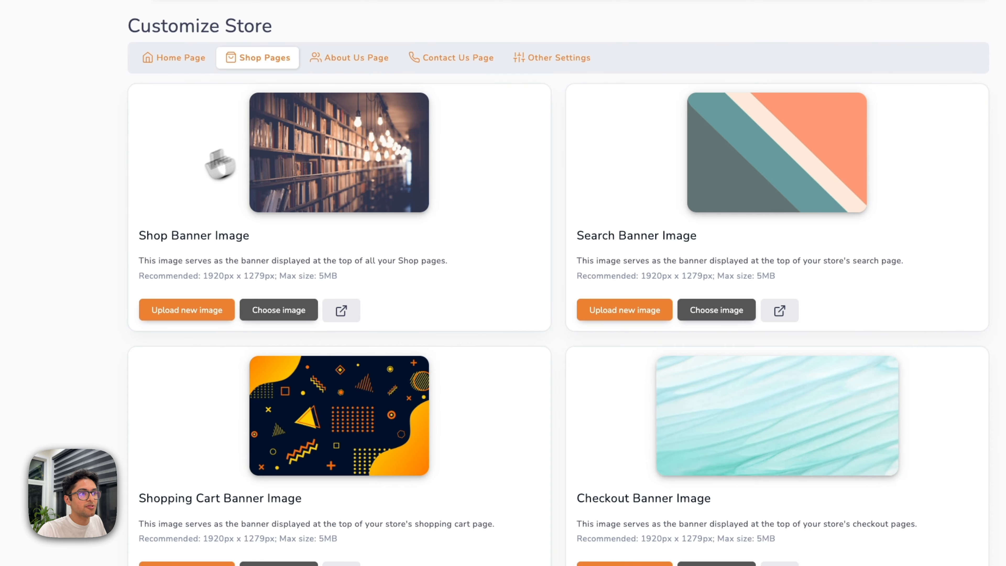
drag(676, 235, 608, 235)
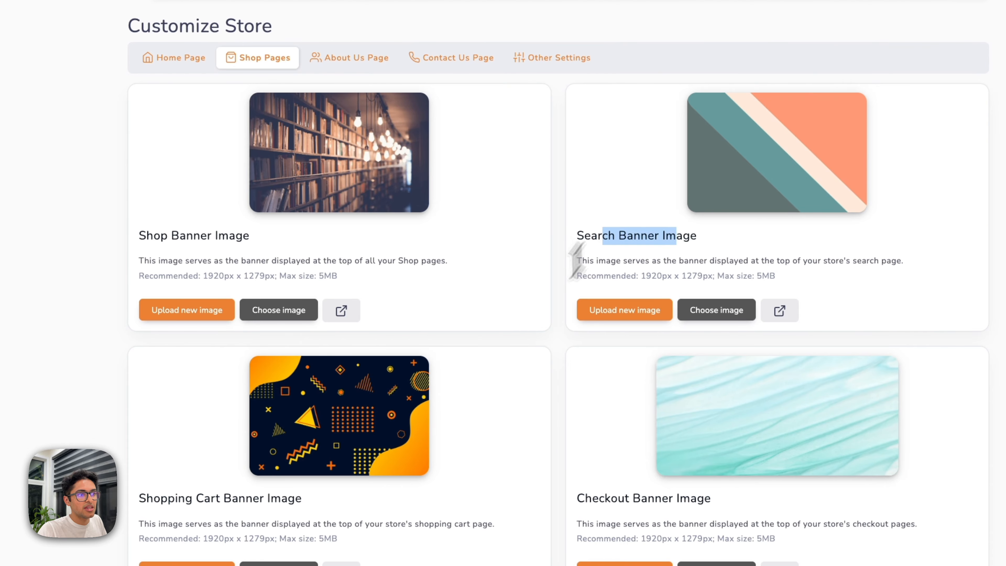
drag(252, 498, 166, 498)
drag(578, 499, 642, 500)
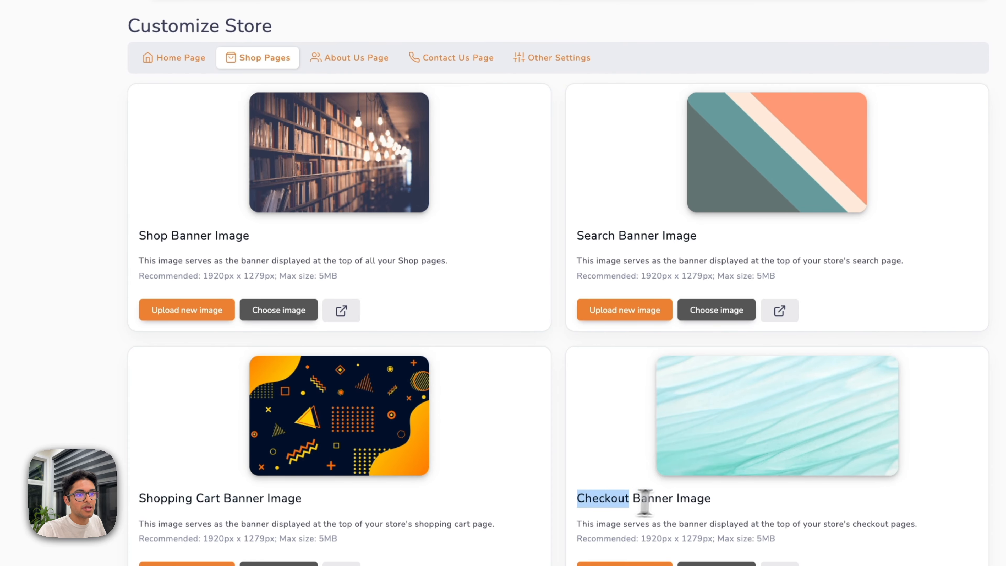
click(638, 495)
click(341, 311)
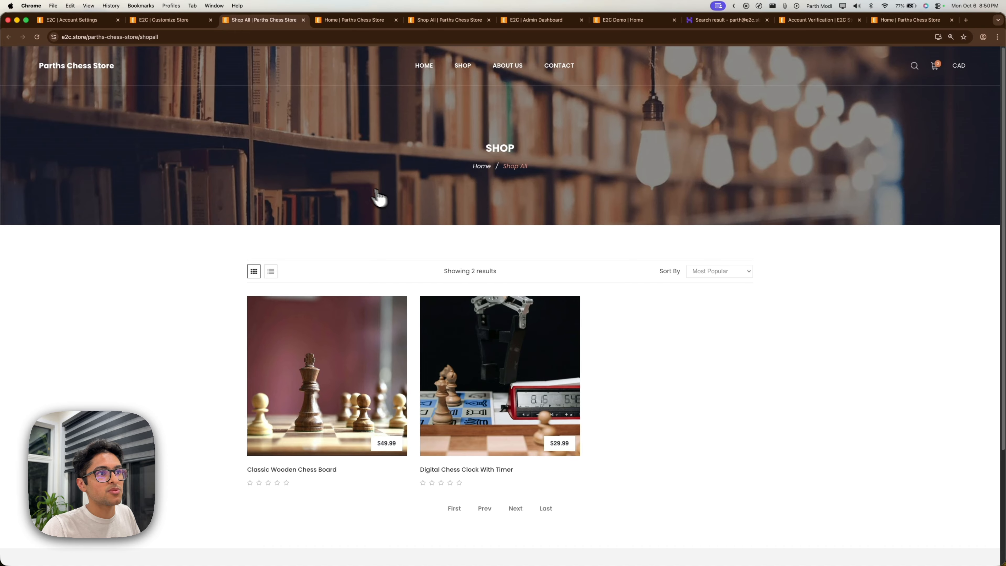
click(181, 21)
Set the Shop Banner Image to the teal and salmon diagonal library image and verify it.
click(345, 304)
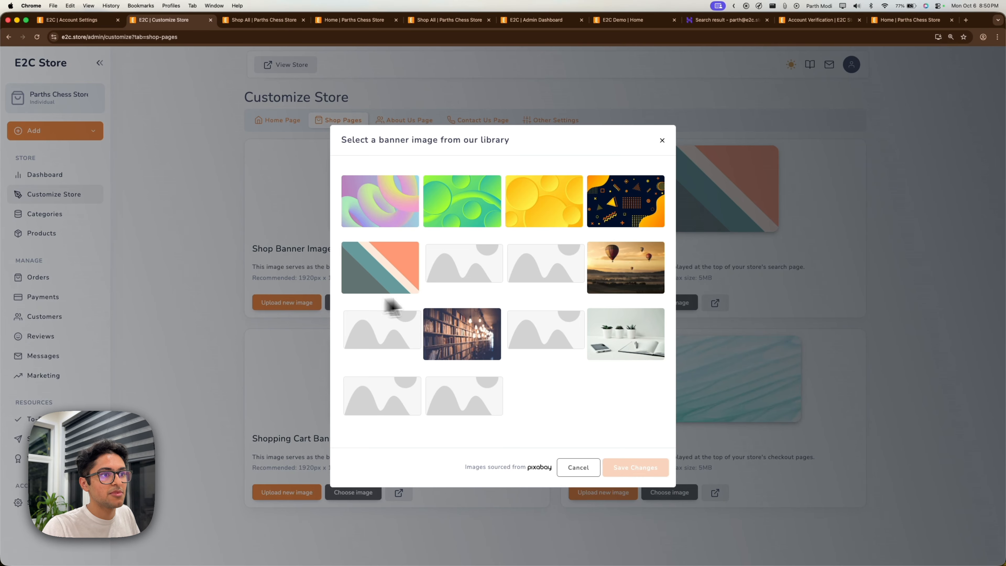
click(408, 281)
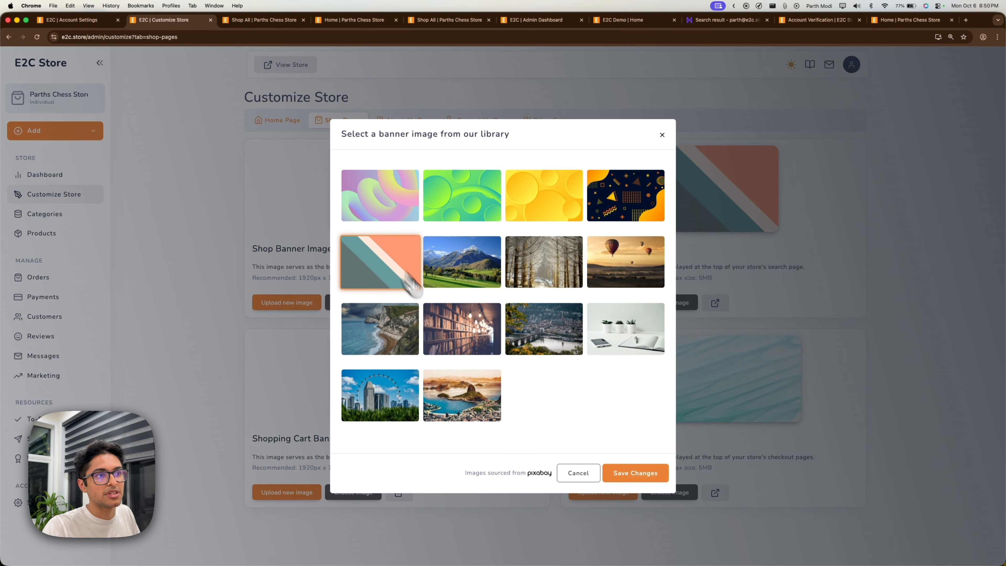
click(637, 480)
click(500, 348)
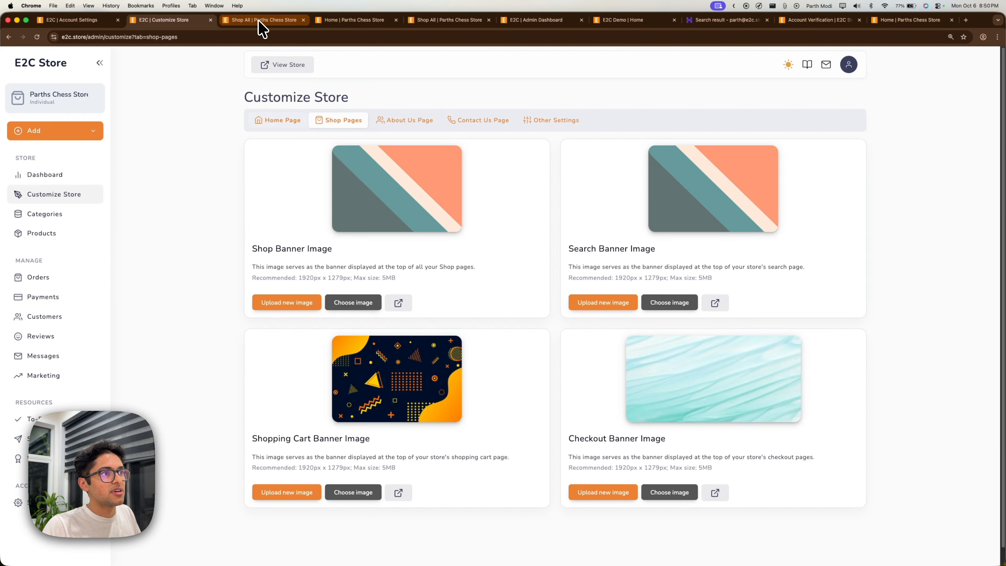
click(260, 21)
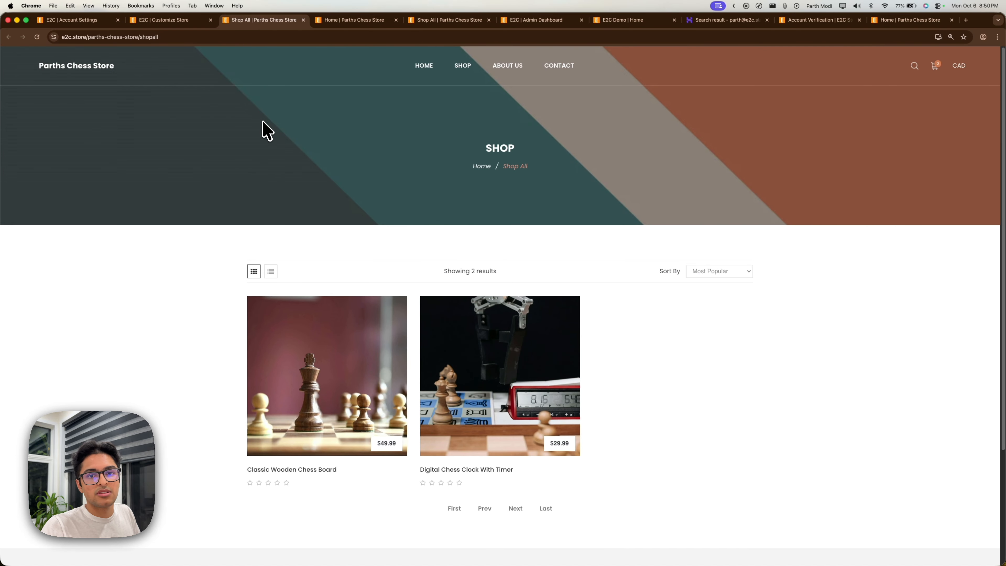
click(165, 20)
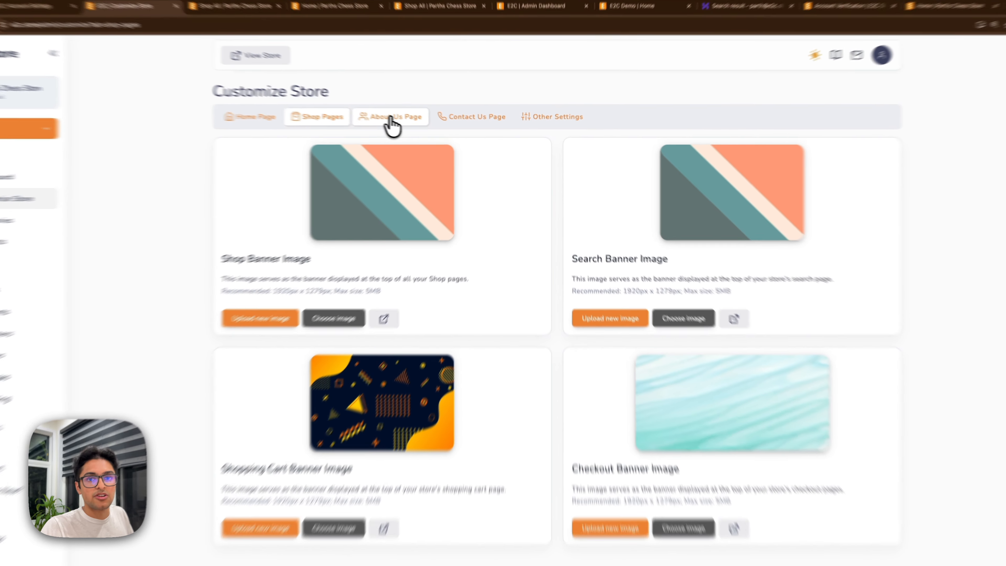
Scroll through the About Us banner, title fields, content text and three team member slots.
click(404, 123)
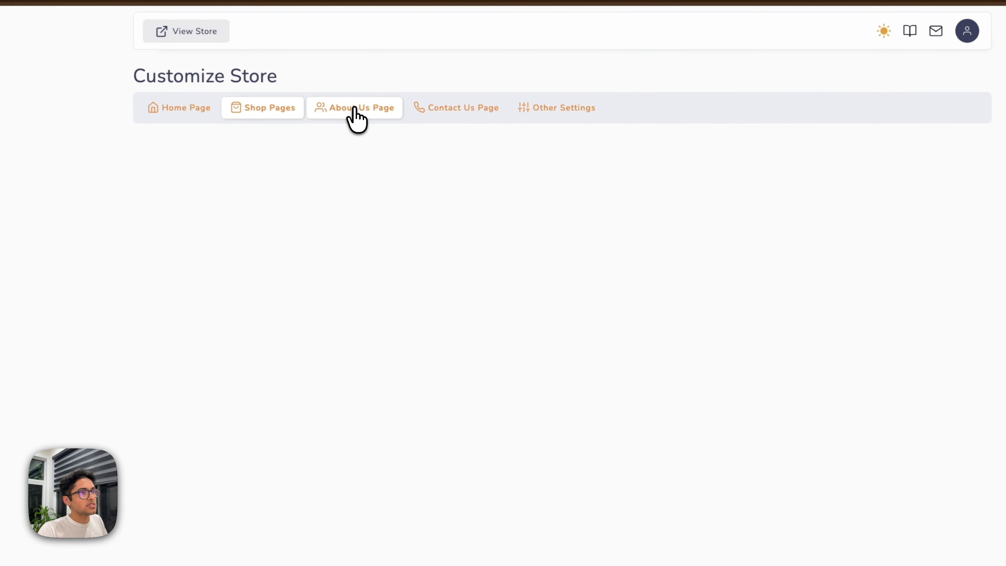
scroll(345, 228, down, 1)
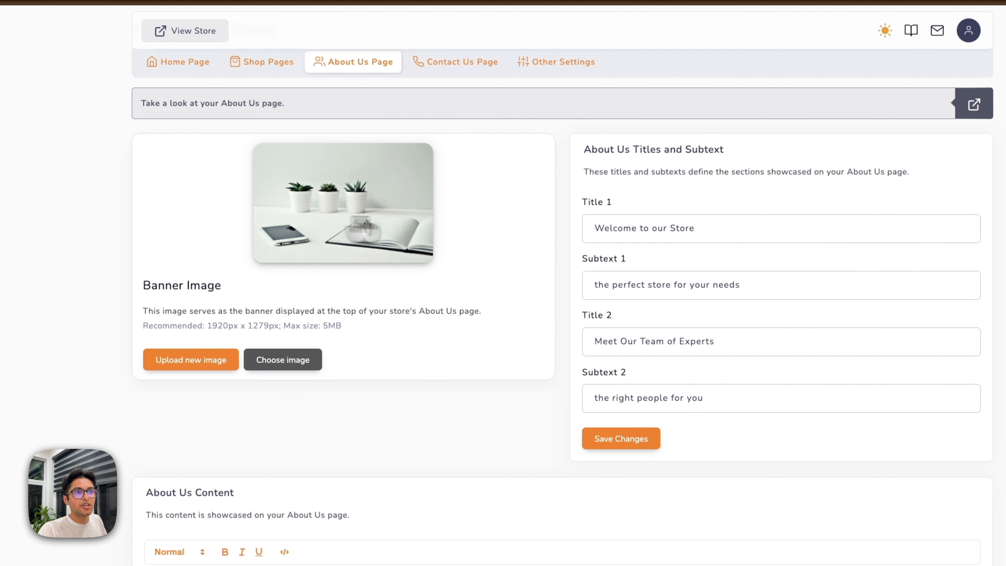
click(705, 226)
click(693, 343)
scroll(595, 260, down, 1)
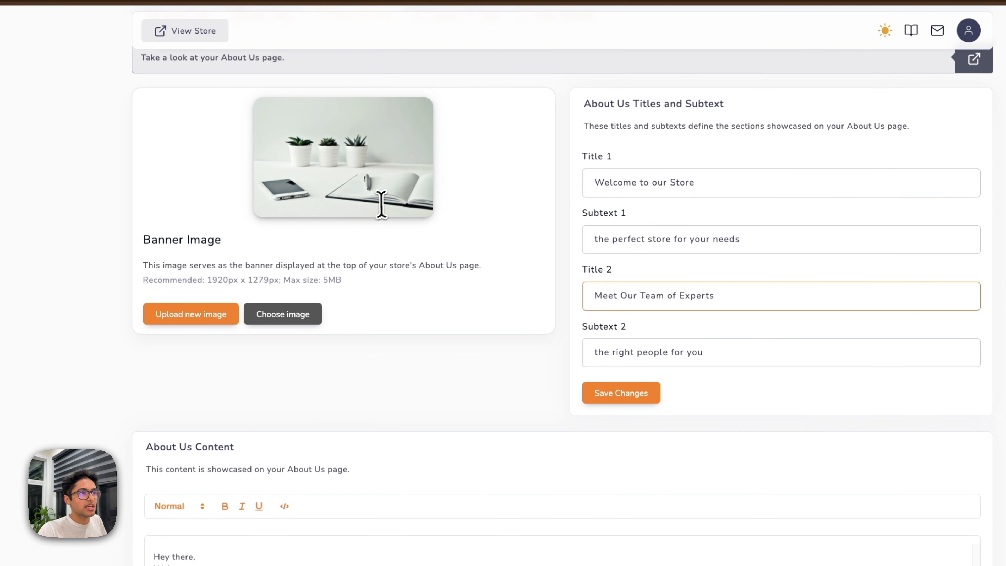
scroll(381, 204, down, 4)
drag(249, 390, 126, 359)
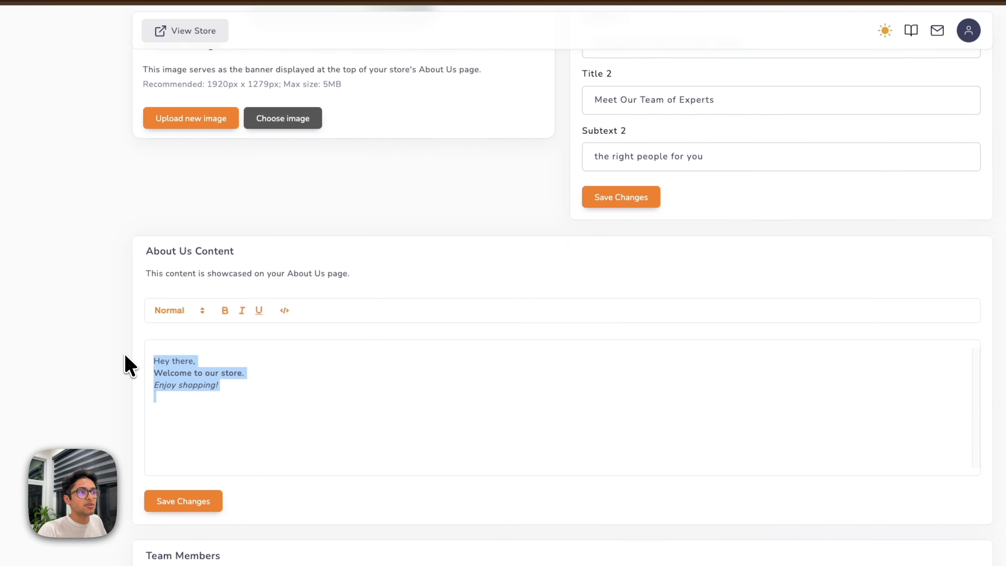
click(308, 395)
scroll(310, 392, down, 4)
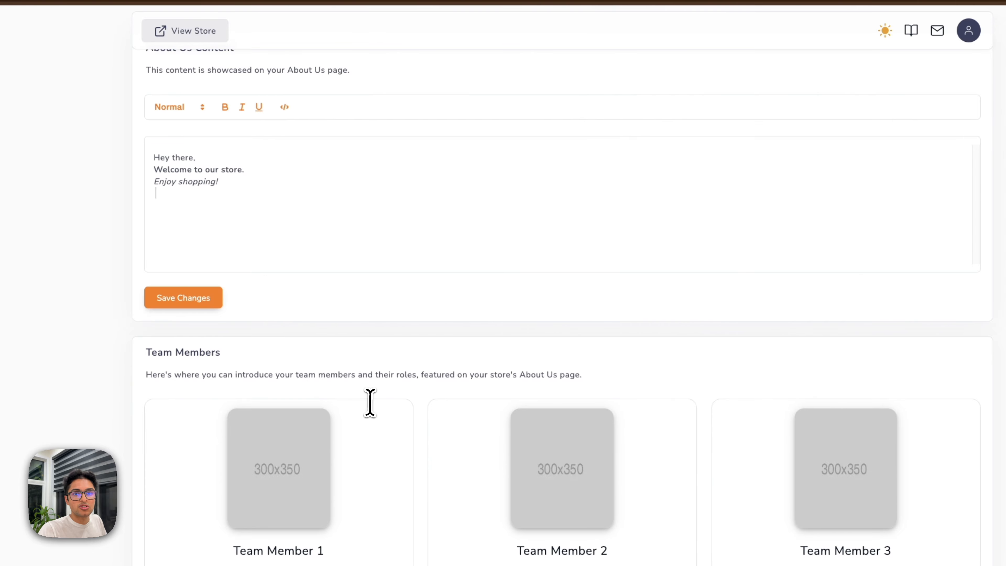
scroll(361, 397, down, 2)
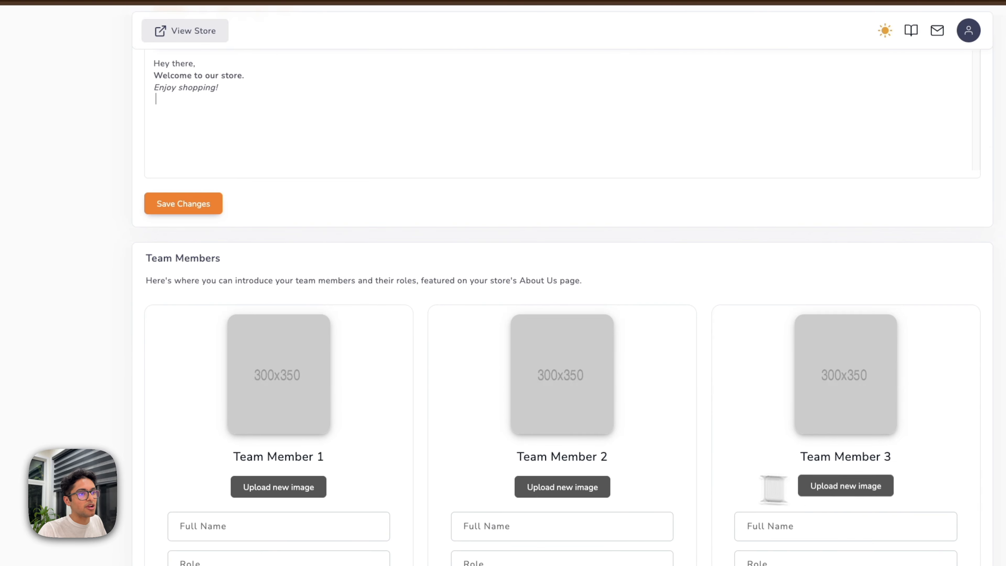
scroll(434, 369, up, 6)
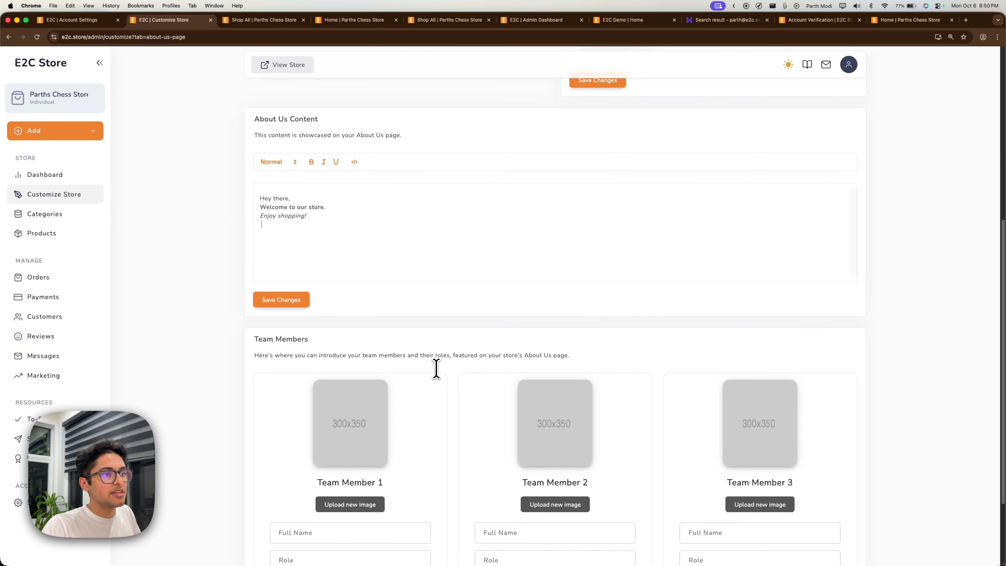
scroll(436, 368, up, 3)
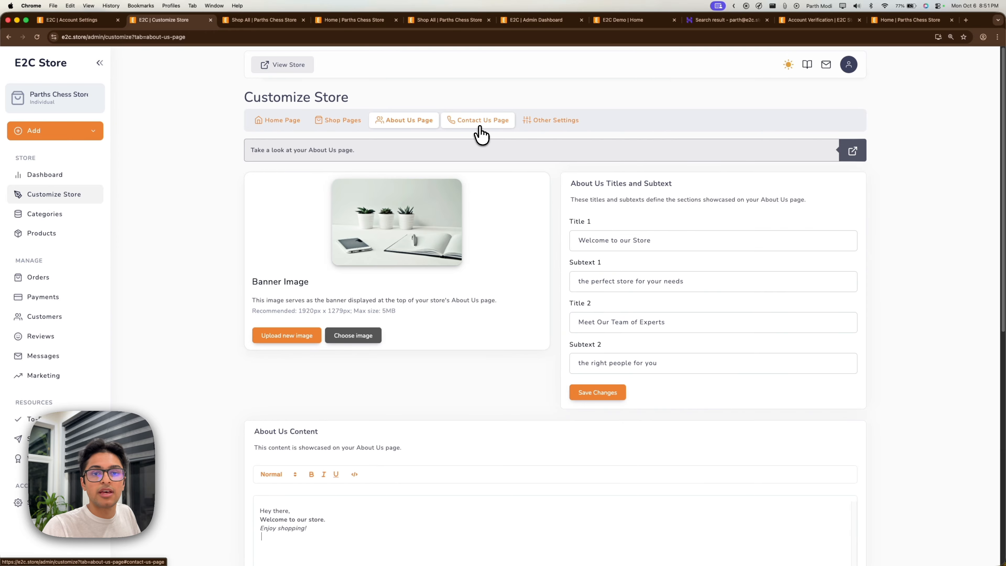
Open the Contact Us page settings and select the existing contact form email.
click(481, 134)
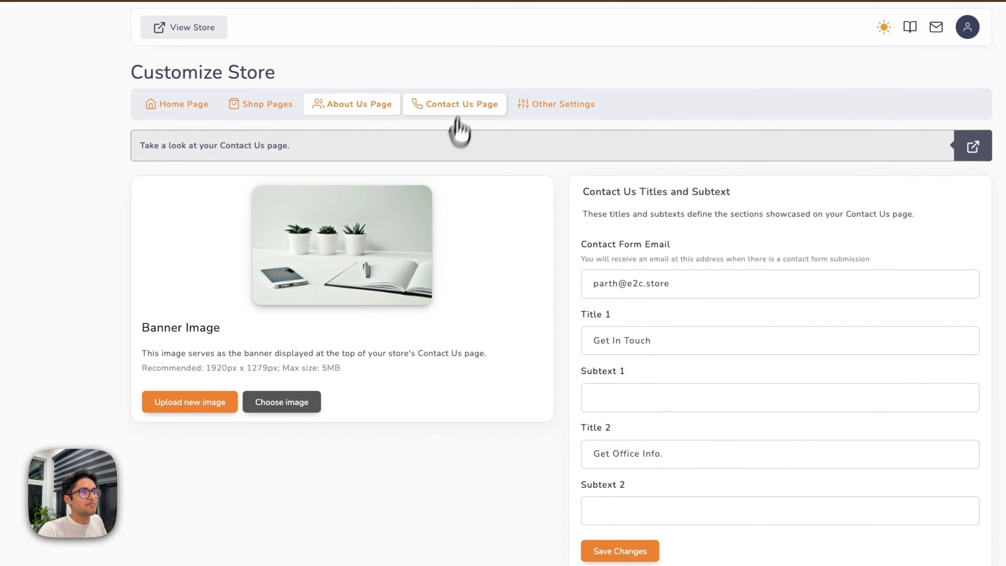
scroll(400, 337, down, 1)
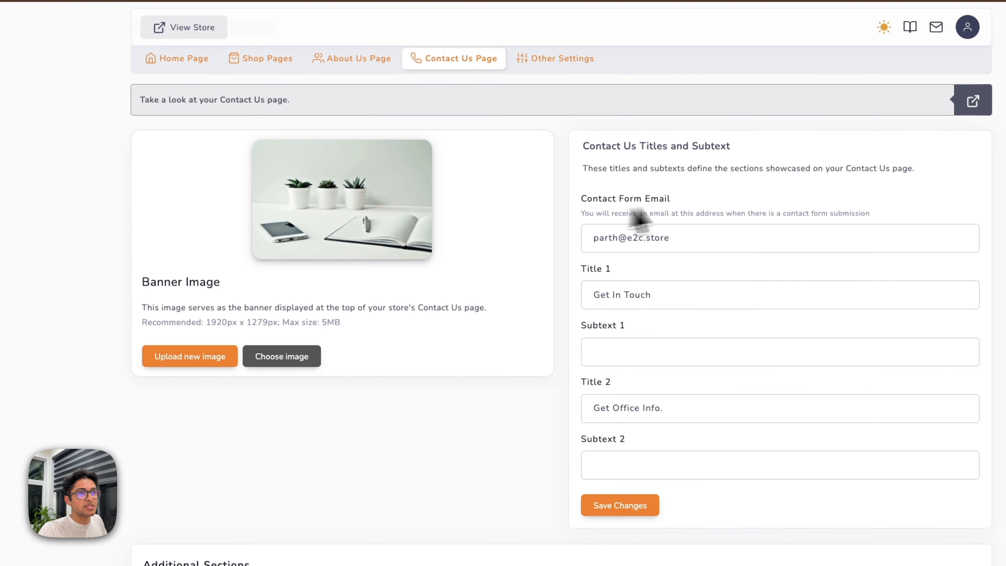
triple_click(696, 235)
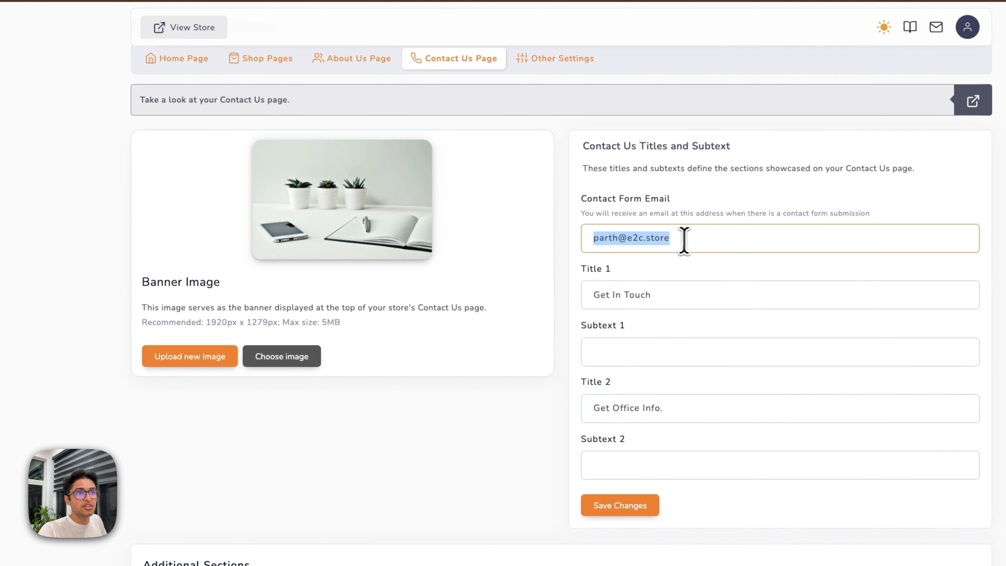
On the live store, open the Contact page and try its Email field.
click(258, 20)
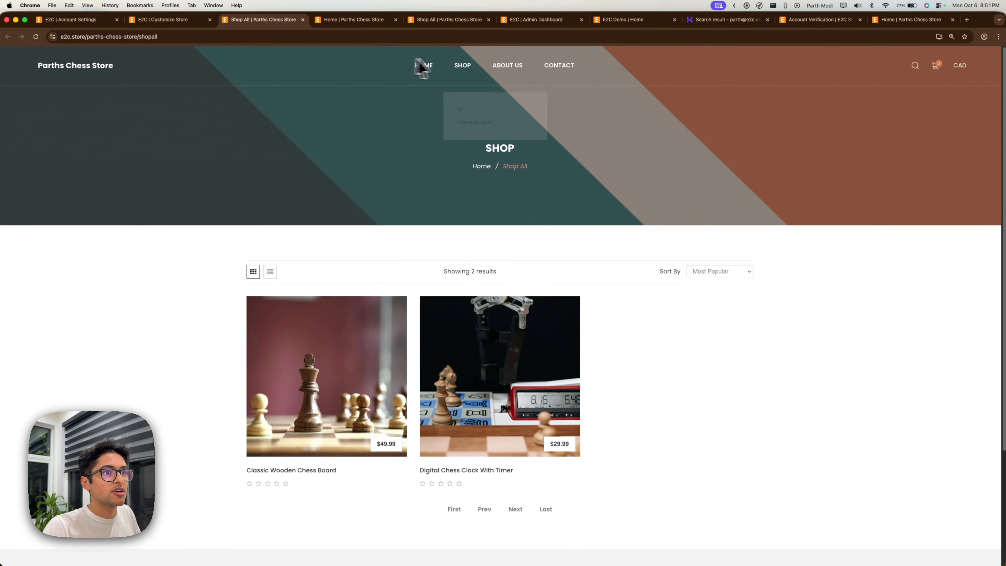
click(556, 67)
scroll(503, 231, down, 2)
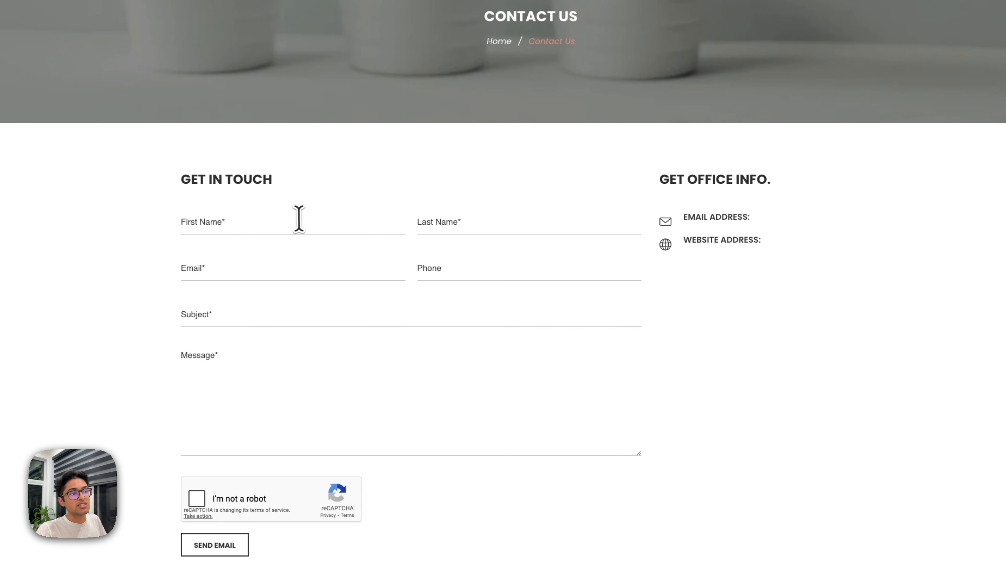
click(288, 267)
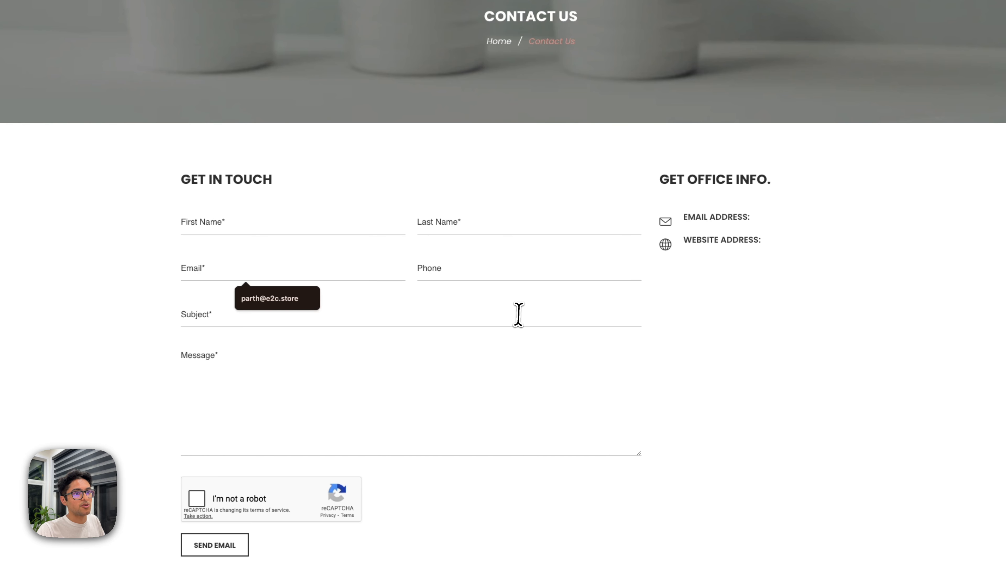
Return to Customize Store and view the logo and colour settings.
click(181, 21)
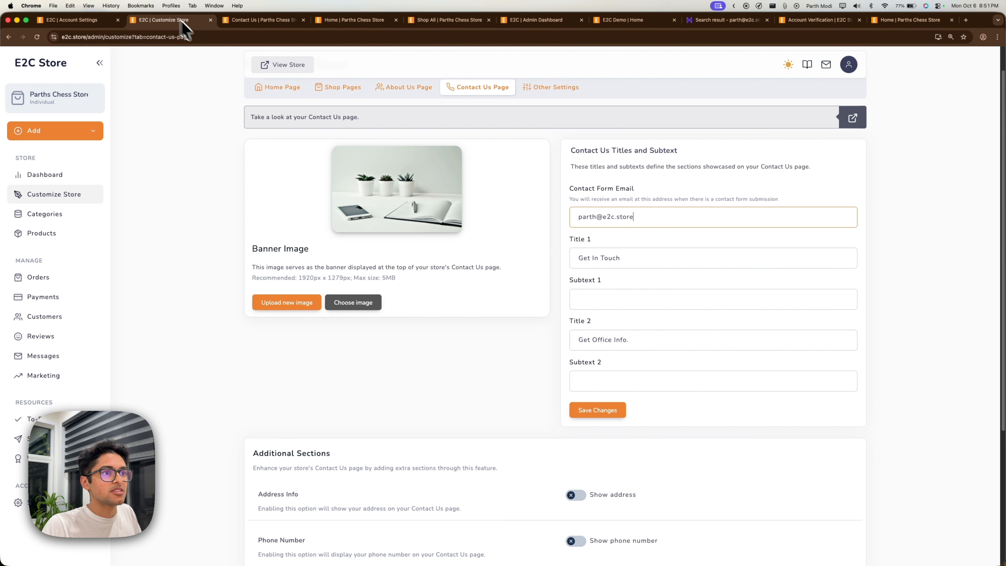
scroll(496, 249, down, 5)
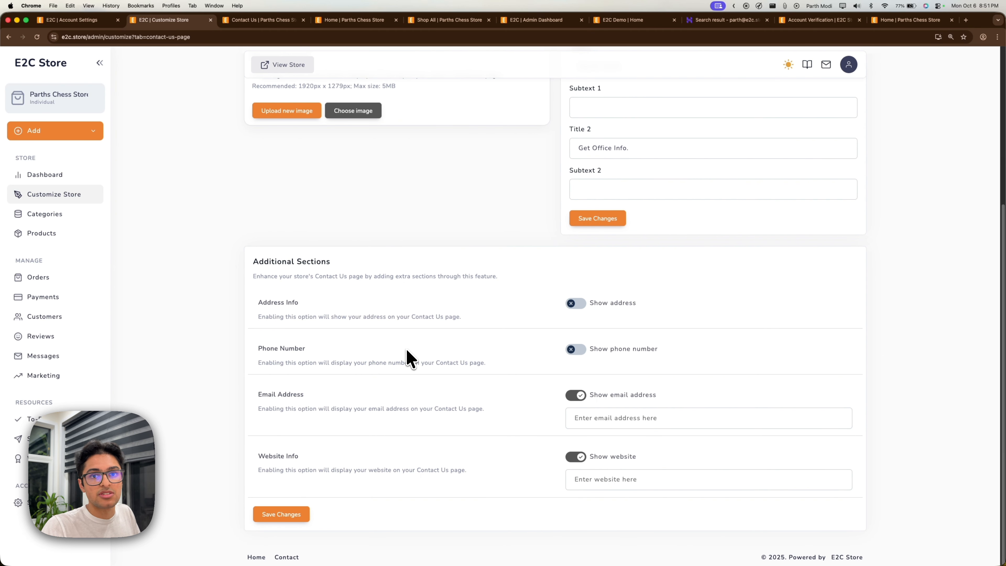
scroll(483, 343, up, 4)
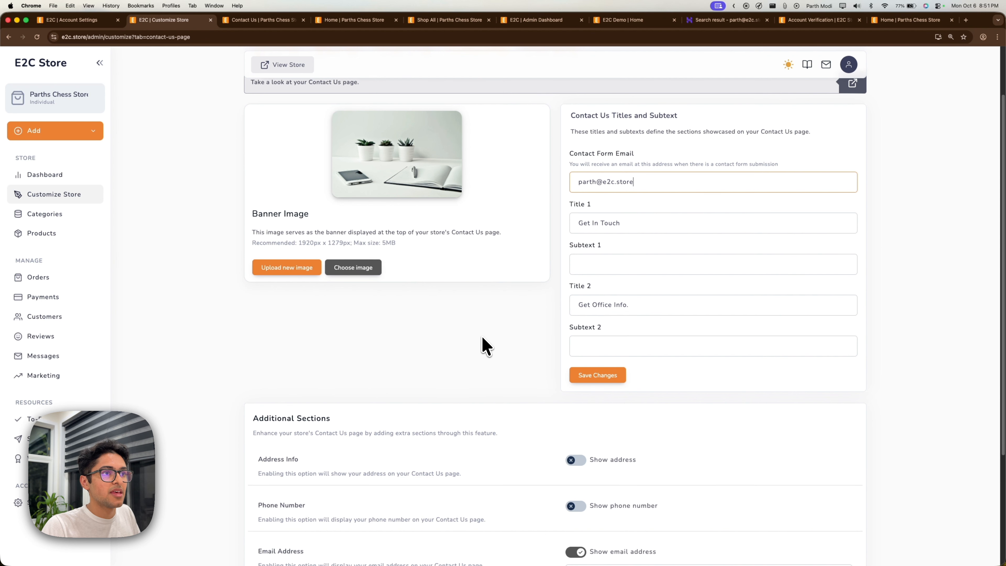
scroll(486, 346, up, 2)
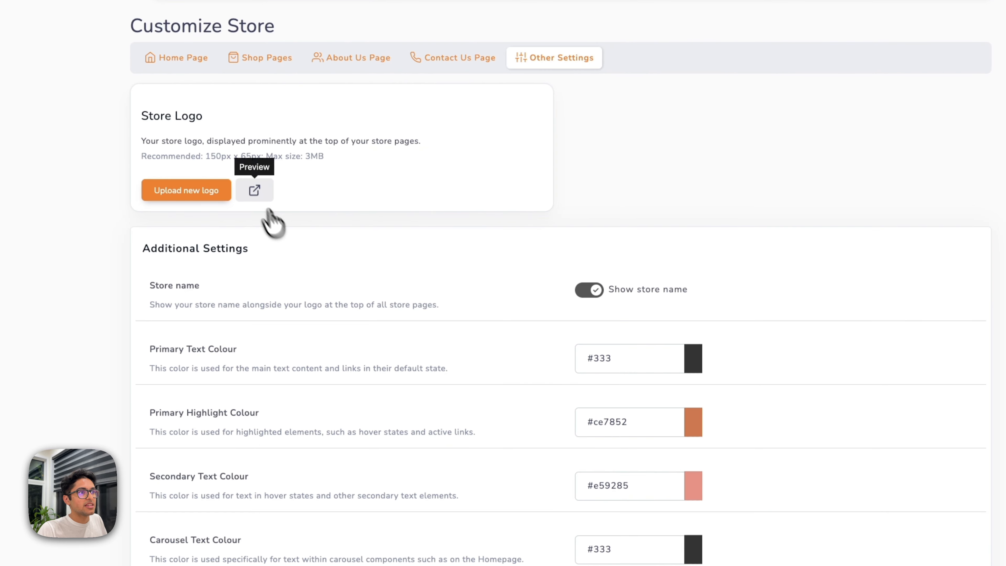
Upload logo.png from the chess store folder as the store logo, keeping the default crop.
click(206, 191)
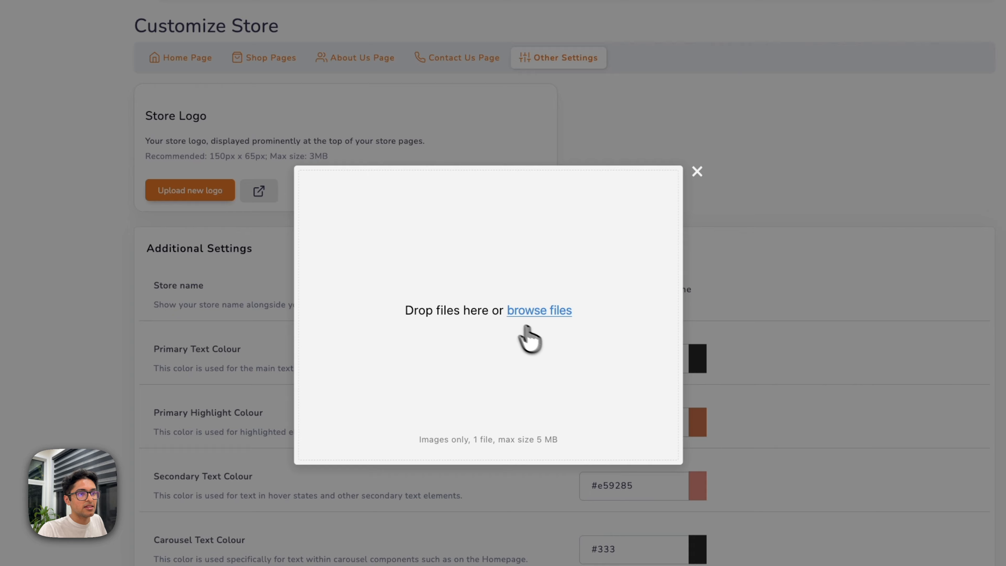
click(501, 304)
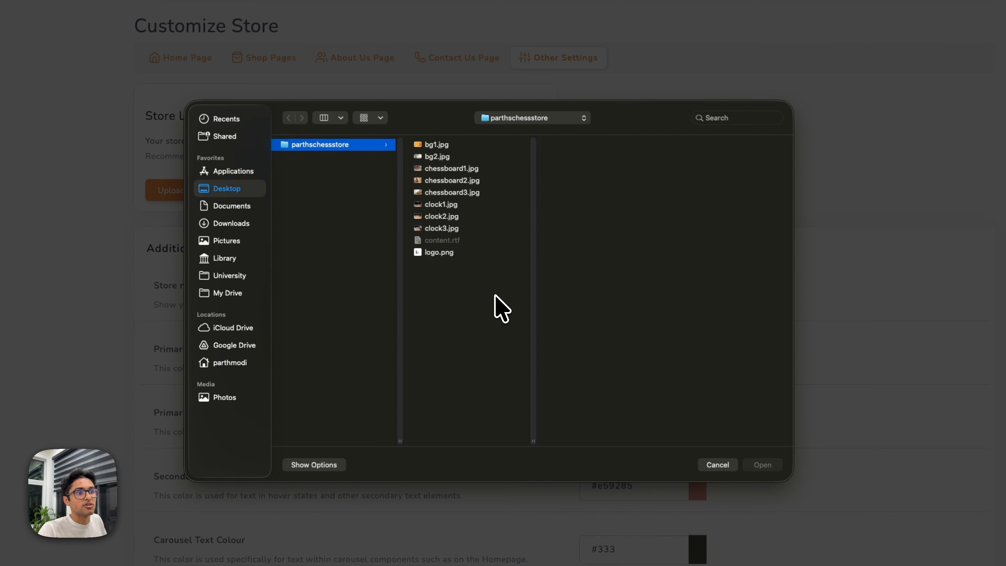
click(456, 253)
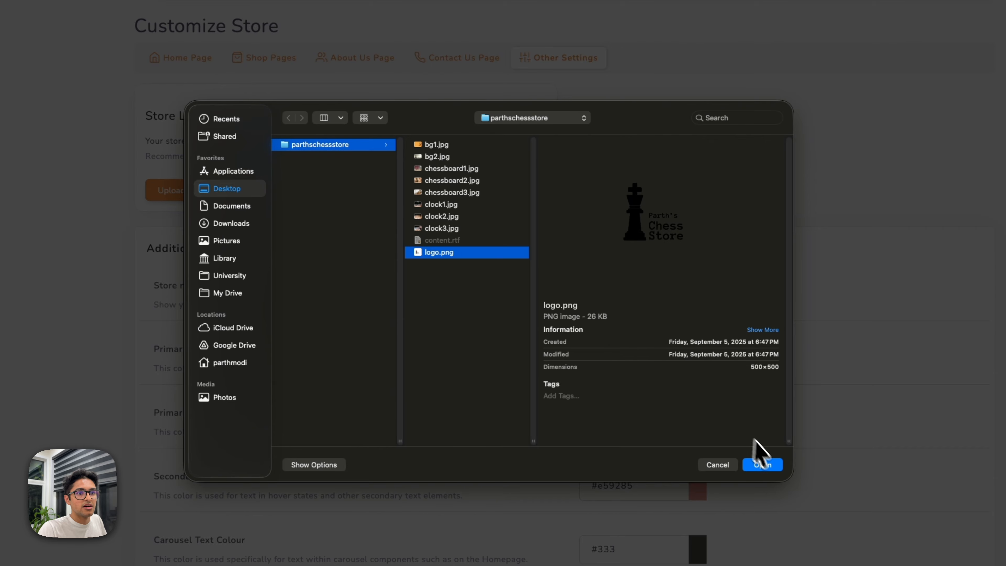
click(774, 464)
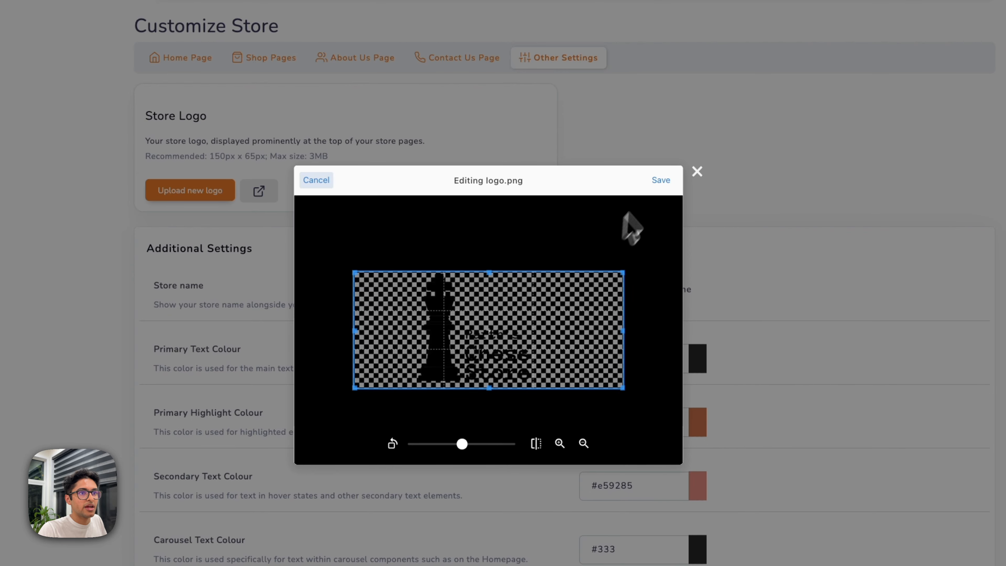
click(662, 180)
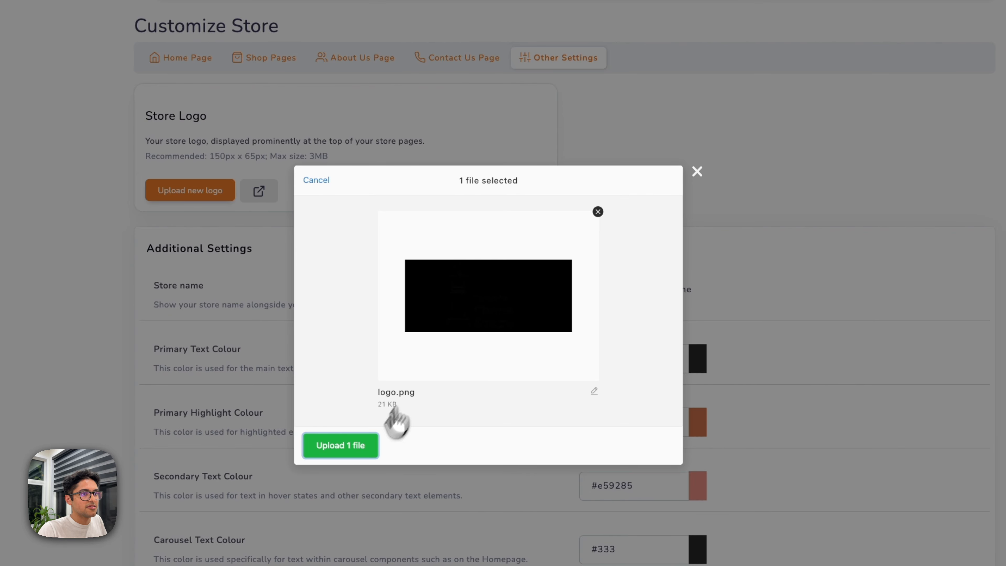
click(364, 445)
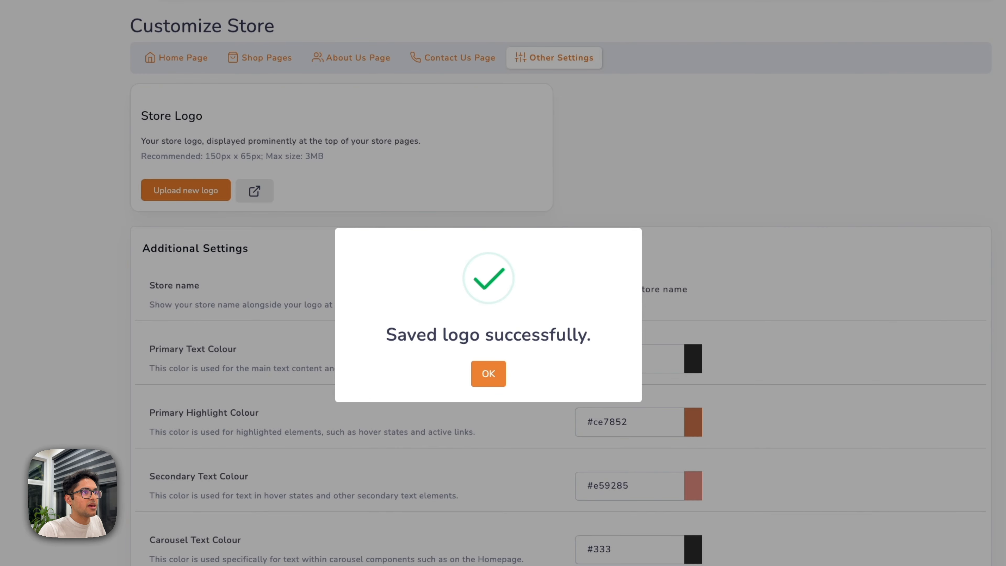
click(245, 20)
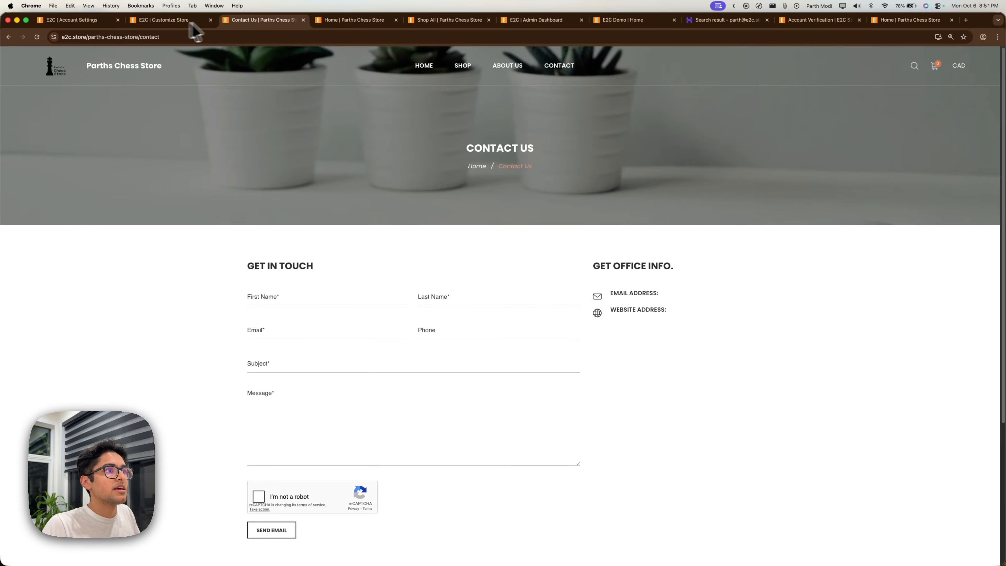
Turn off Show store name, save, and reload the Contact page to see only the logo.
click(168, 21)
click(500, 346)
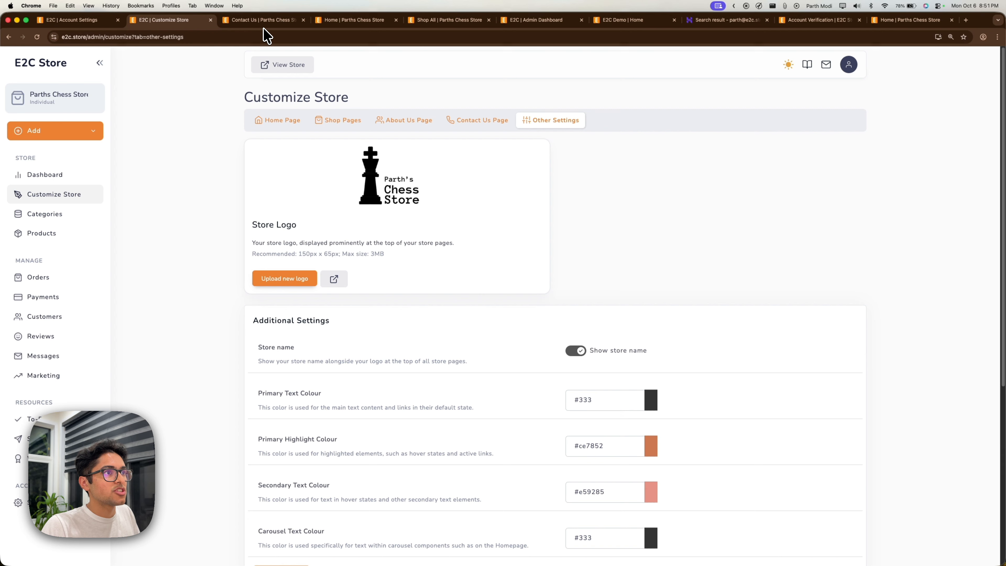
click(257, 22)
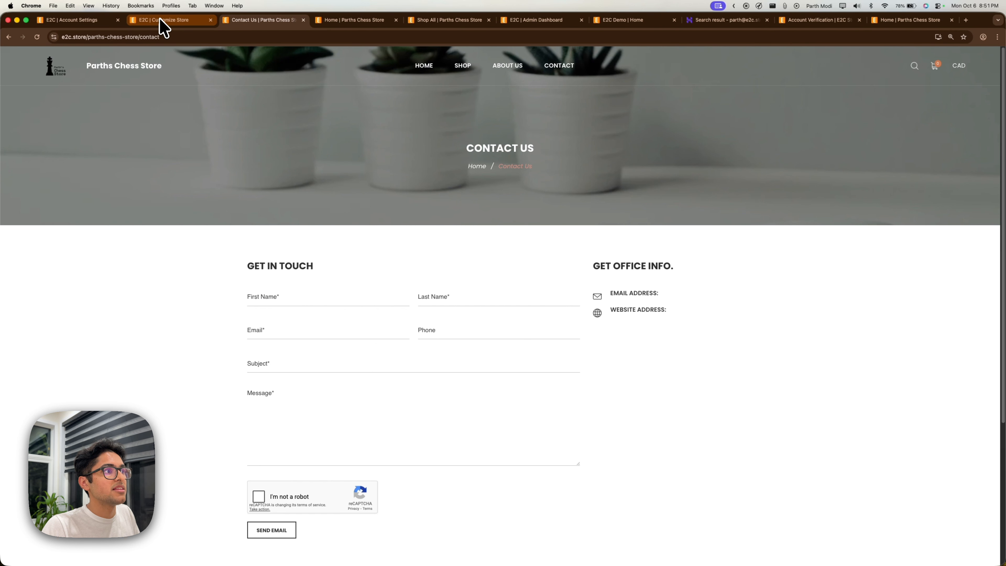
click(167, 21)
scroll(379, 305, down, 1)
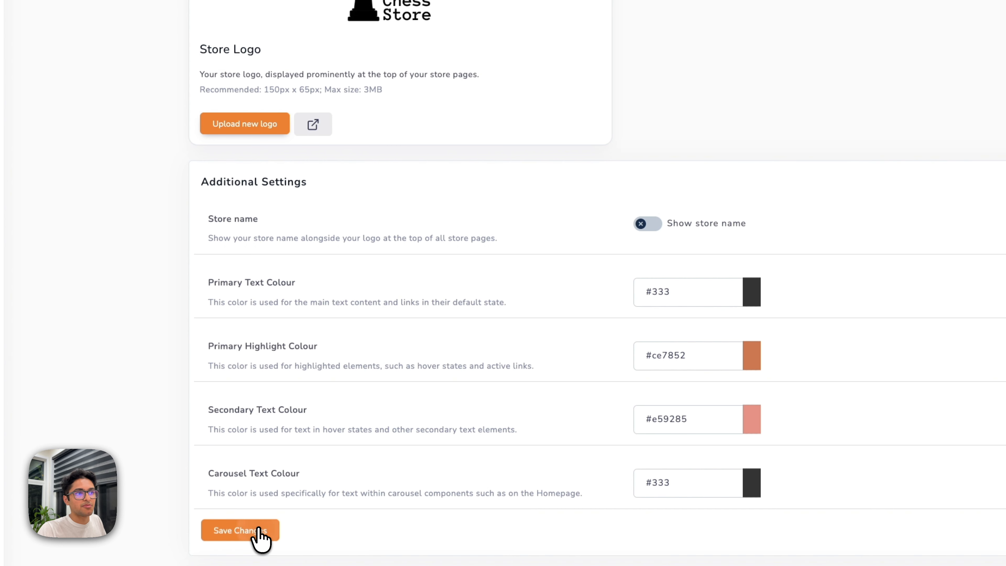
click(258, 530)
click(505, 354)
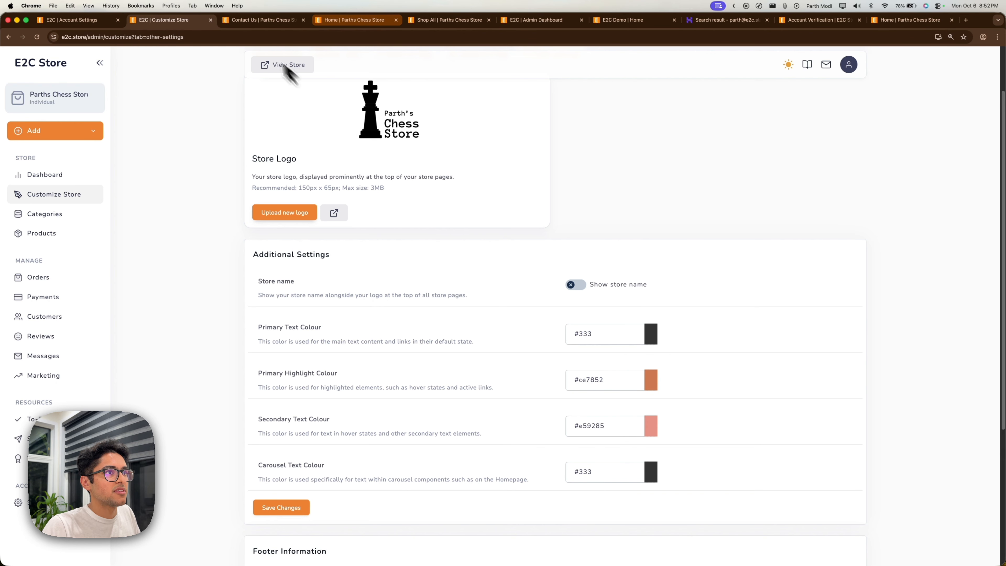
click(240, 21)
click(35, 38)
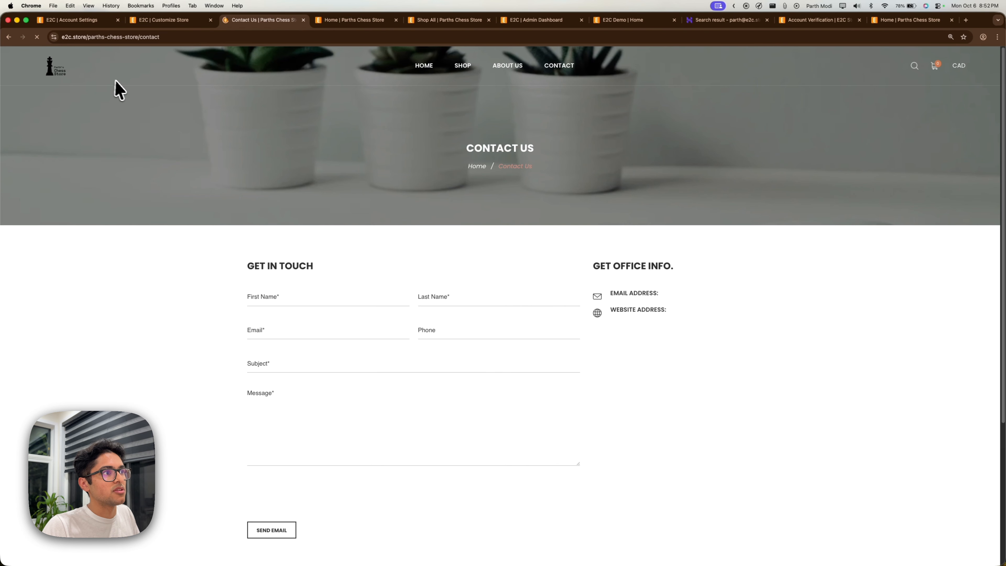
click(170, 20)
Set Primary Text Colour to #fa6868 and Primary Highlight Colour to #5c2914, then save.
scroll(515, 250, down, 5)
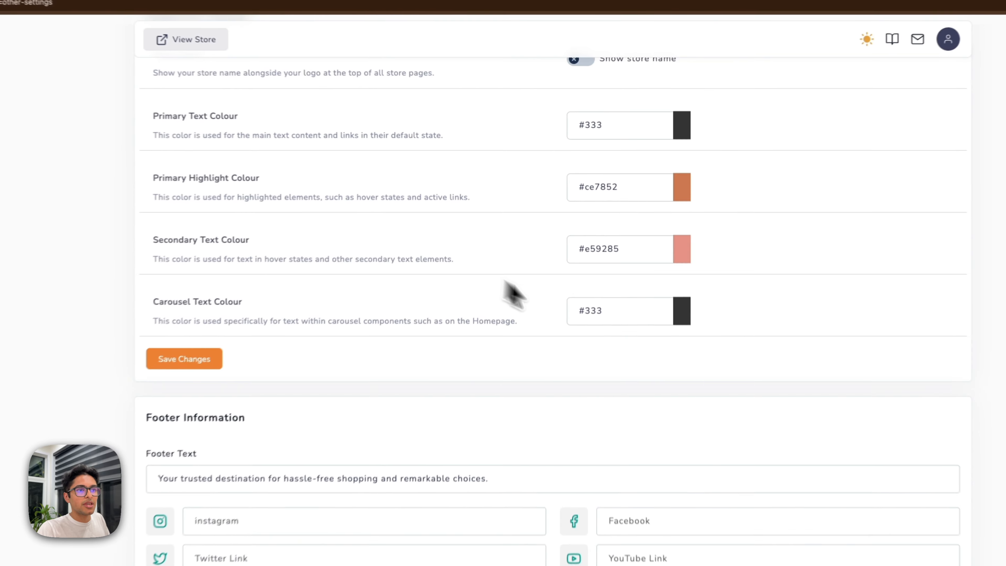
click(658, 125)
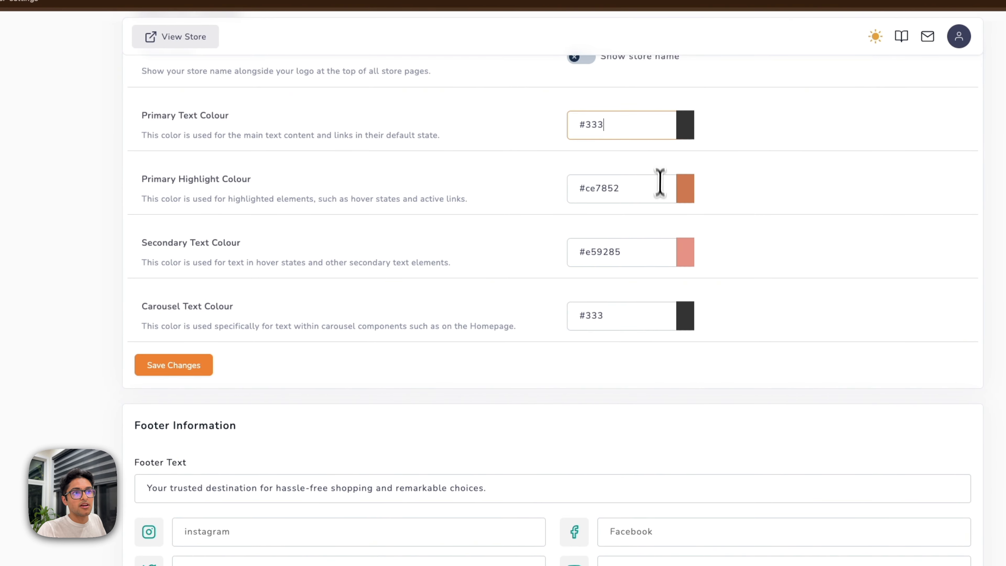
click(661, 198)
click(637, 141)
click(722, 183)
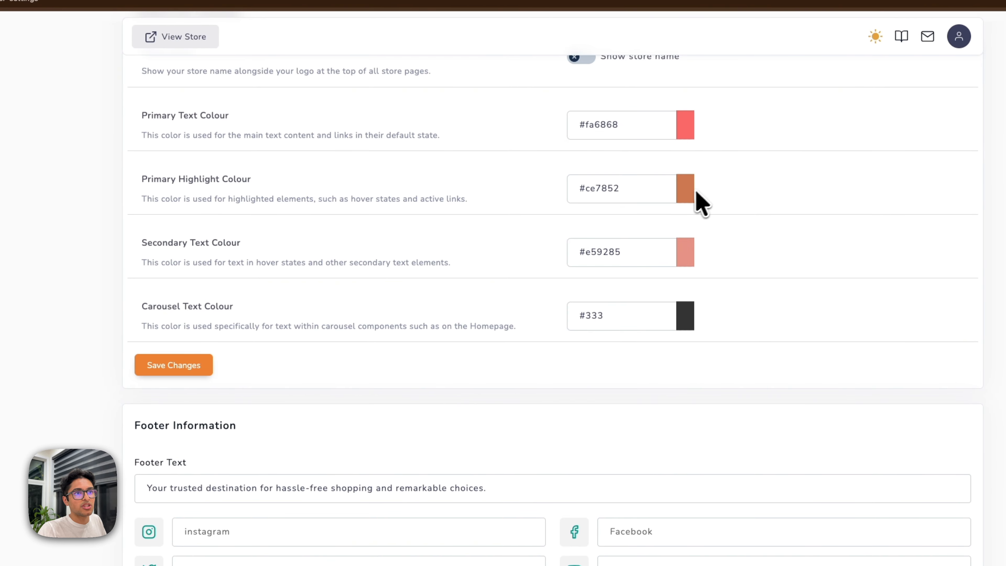
click(662, 191)
click(659, 236)
click(660, 241)
click(771, 207)
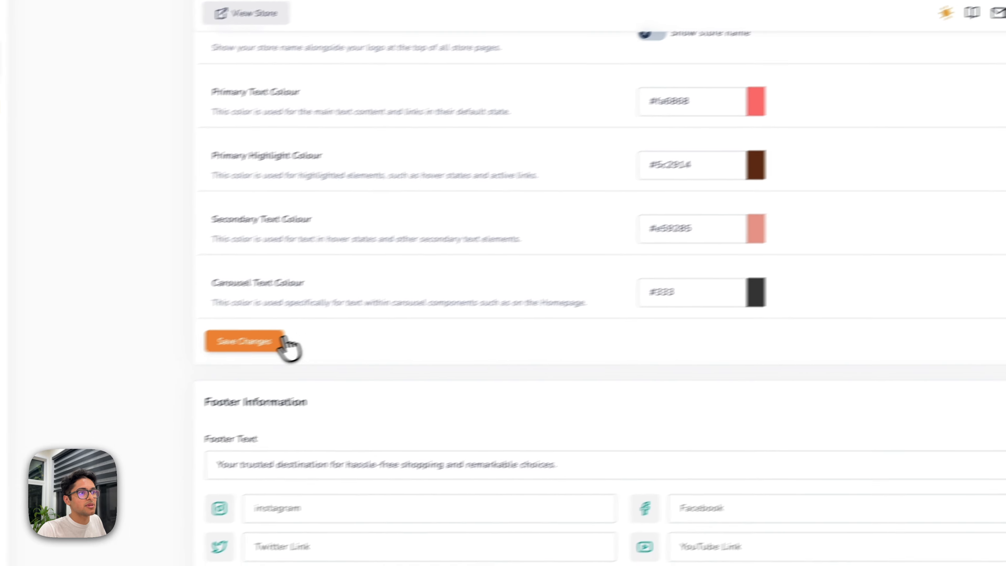
click(282, 340)
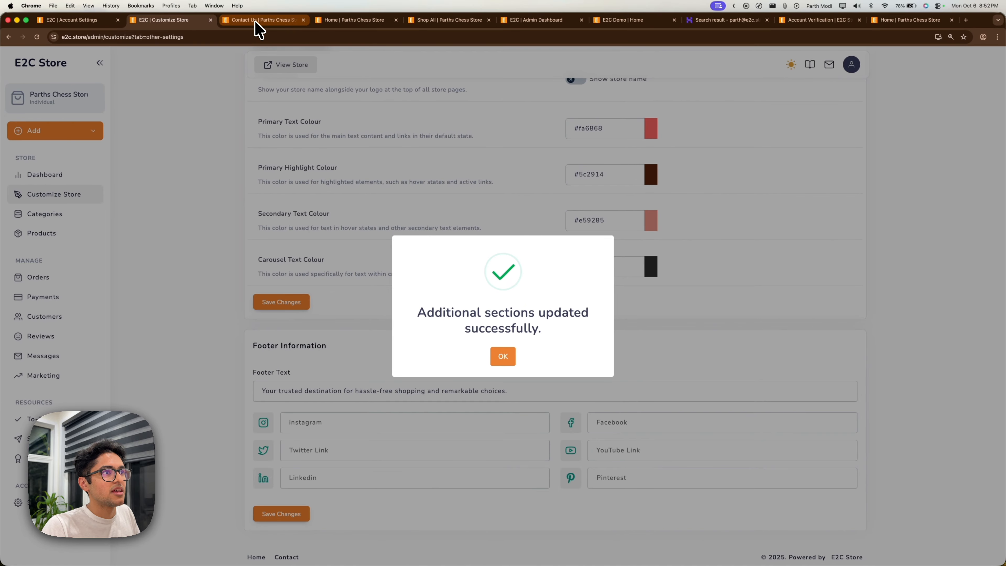
Preview the new colours on the store home page, then dismiss the success message.
click(256, 22)
click(422, 68)
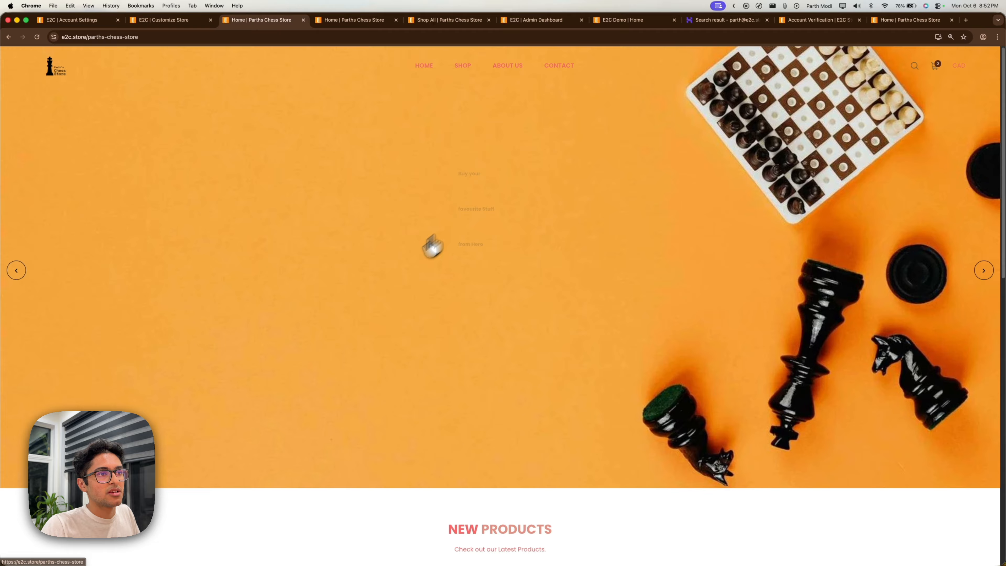
scroll(433, 245, down, 4)
drag(548, 385, 437, 377)
click(424, 369)
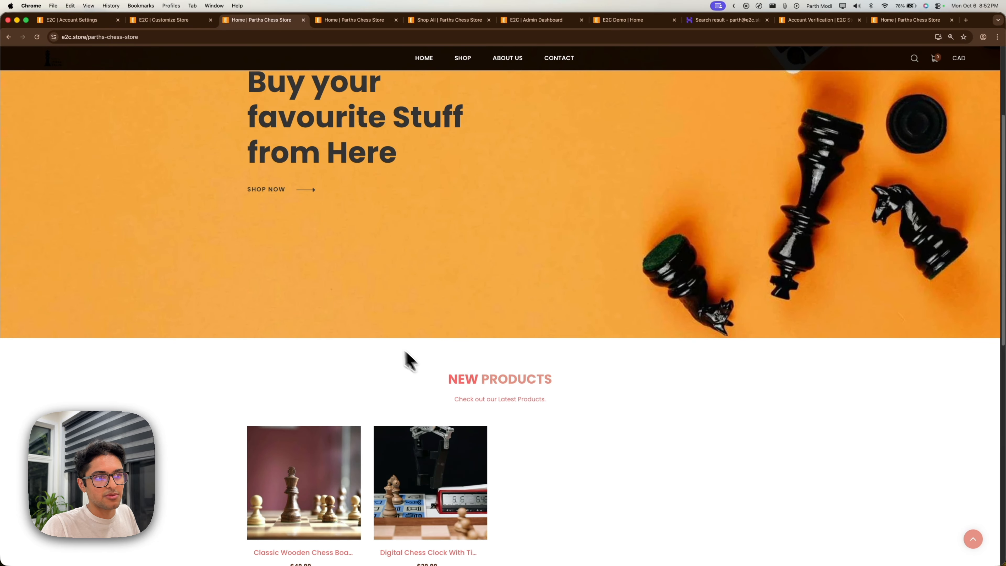
scroll(377, 337, down, 5)
click(160, 21)
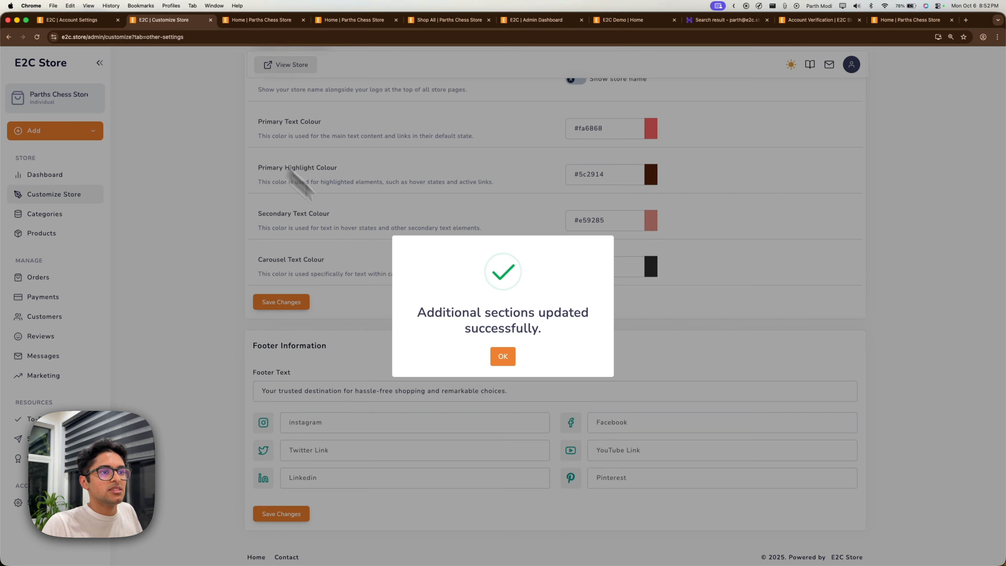
click(503, 355)
click(417, 422)
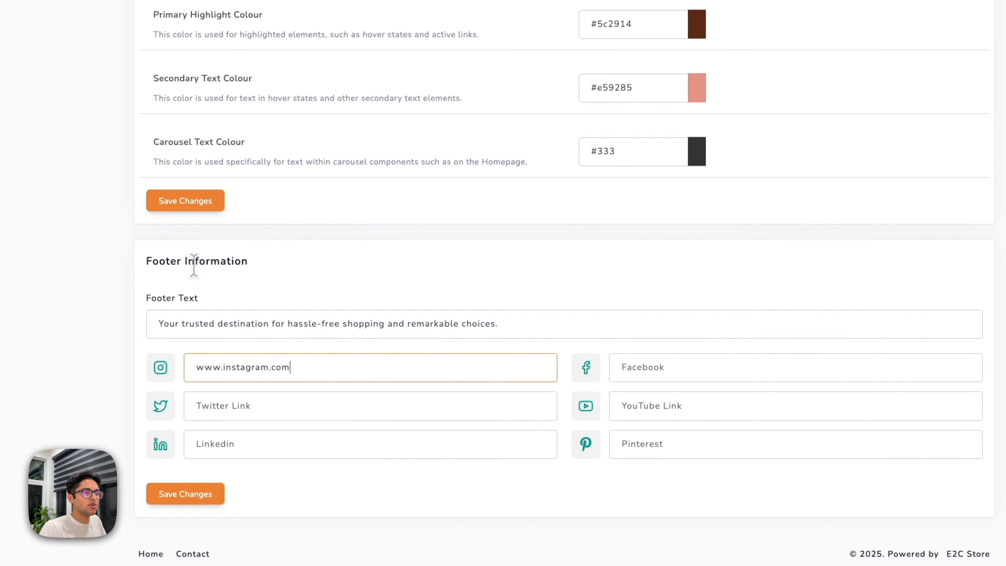
click(193, 495)
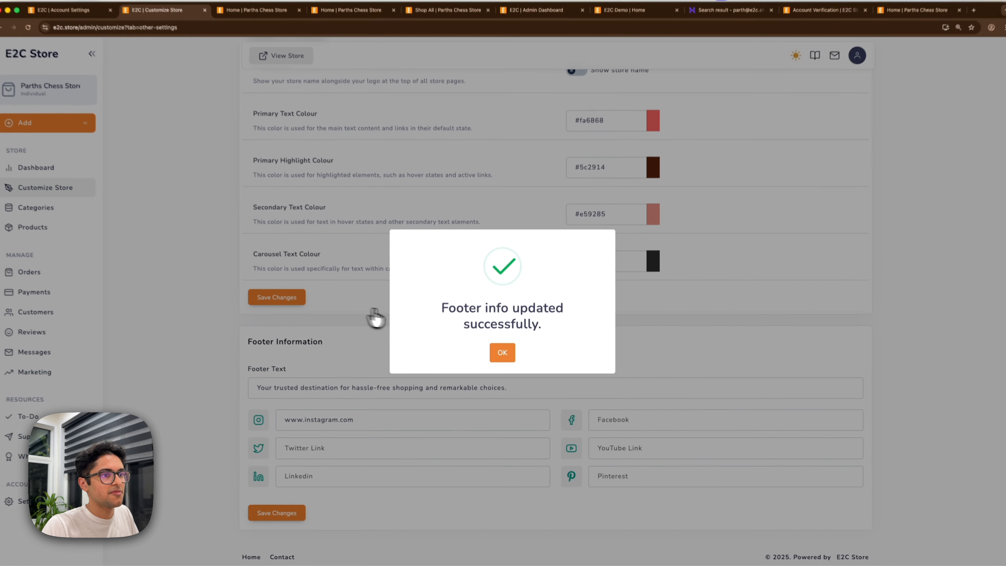
click(263, 20)
click(37, 37)
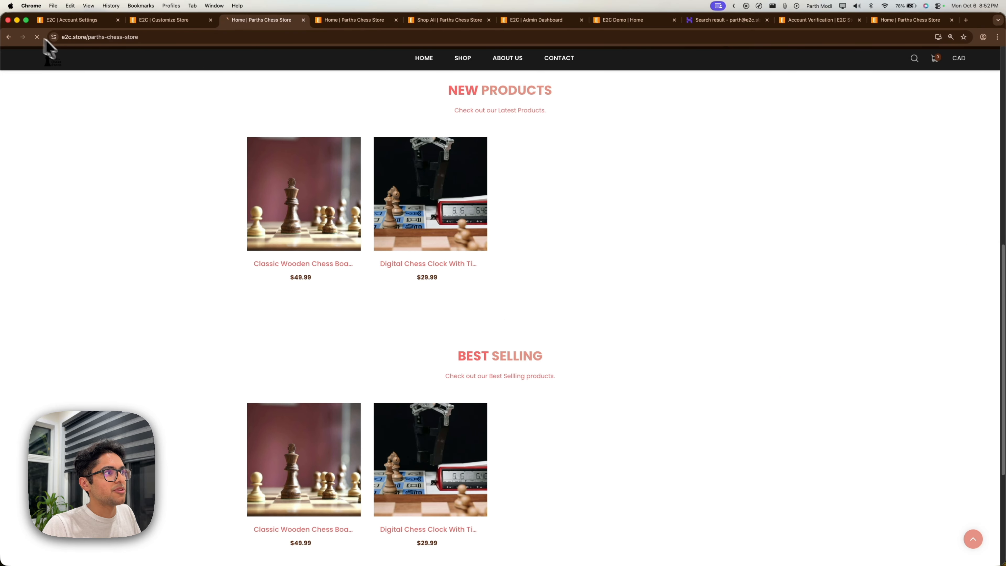
scroll(423, 188, down, 5)
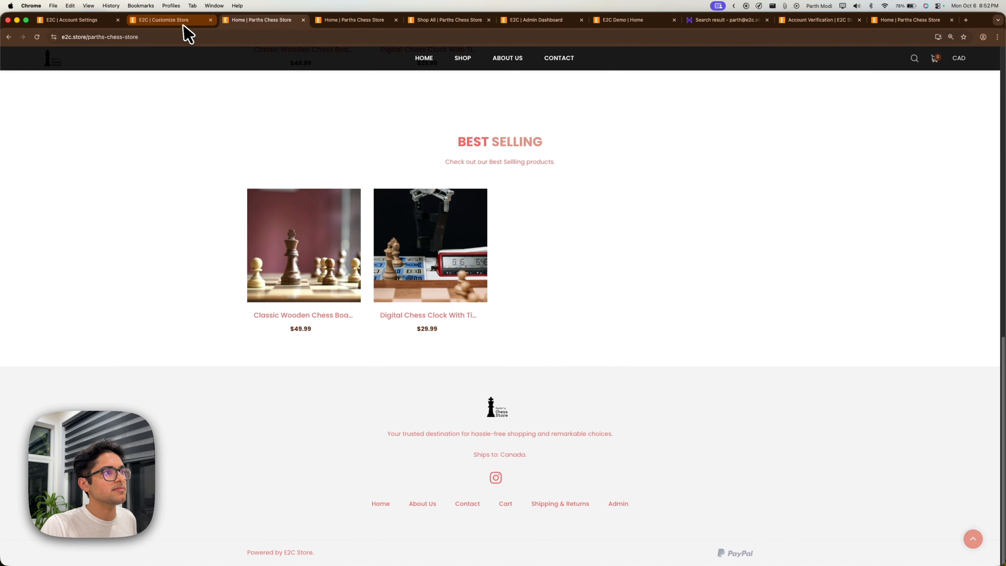
click(170, 20)
click(503, 356)
Open the store setup To-Do list from the sidebar.
scroll(465, 344, up, 3)
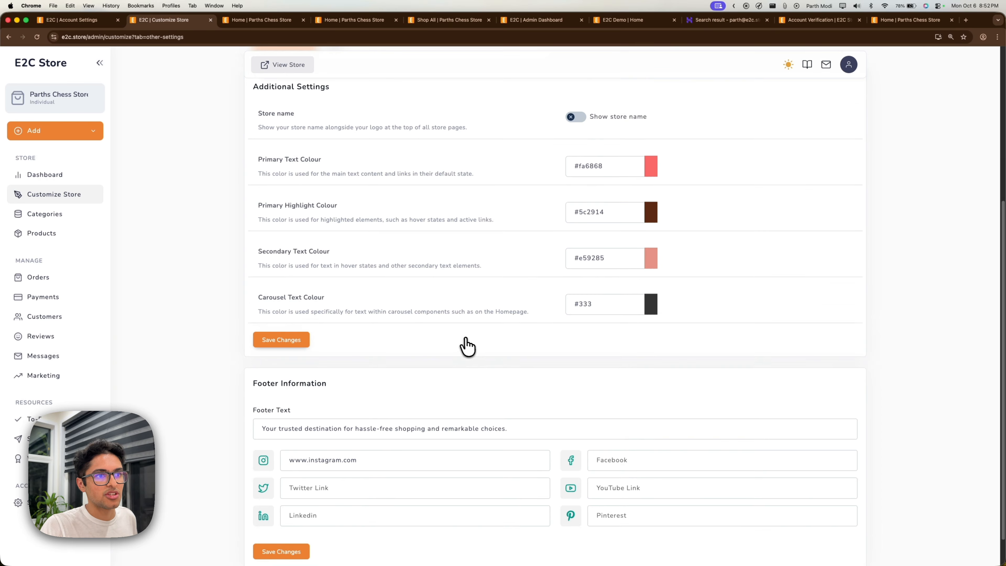
scroll(464, 344, up, 5)
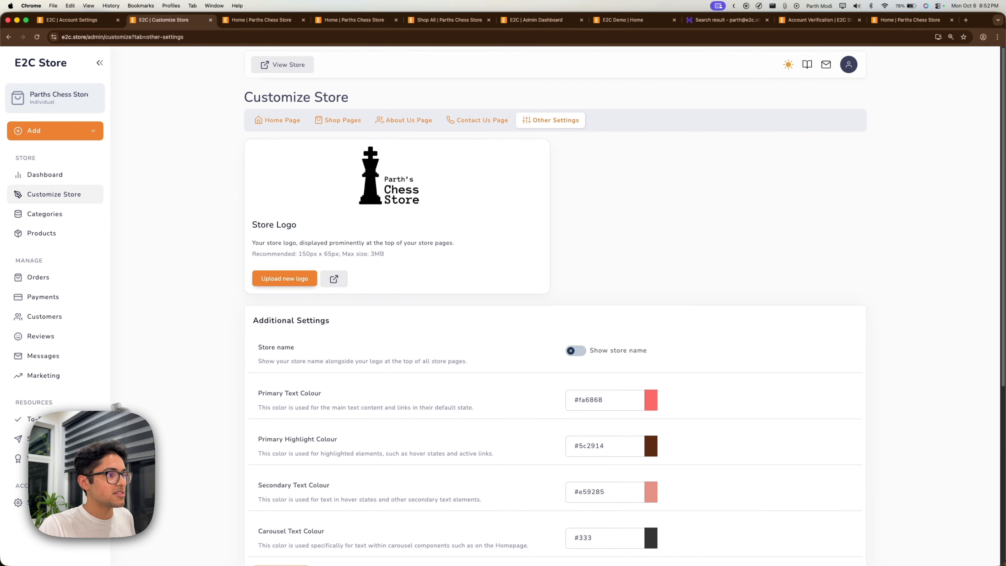
click(29, 418)
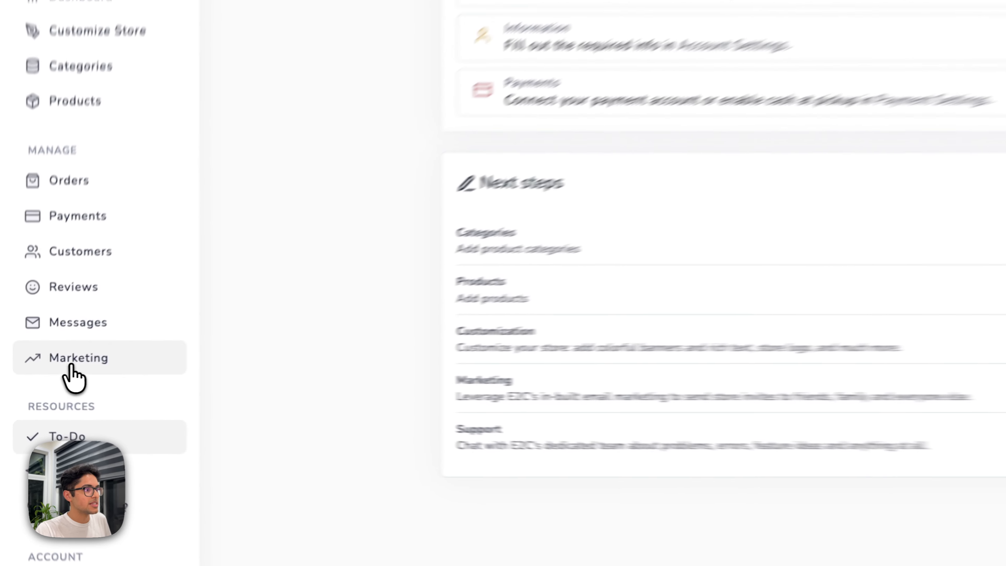
Copy the store's shareable link from the Marketing page.
click(74, 364)
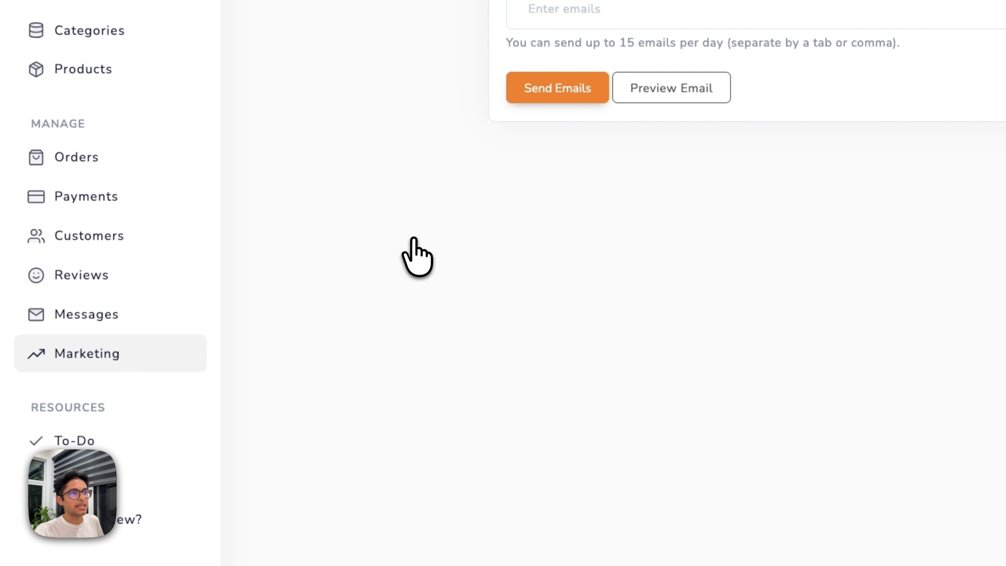
click(636, 192)
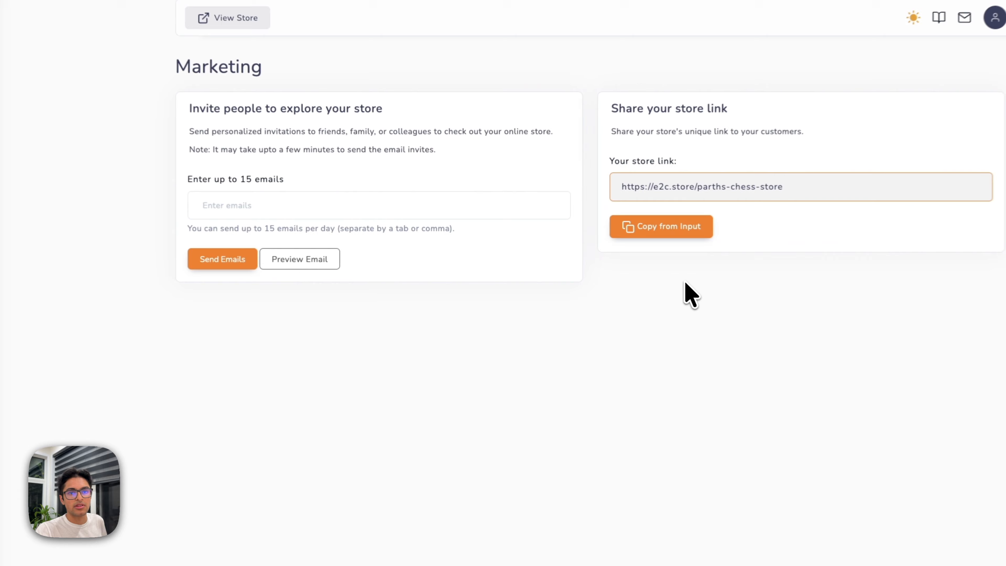
click(688, 228)
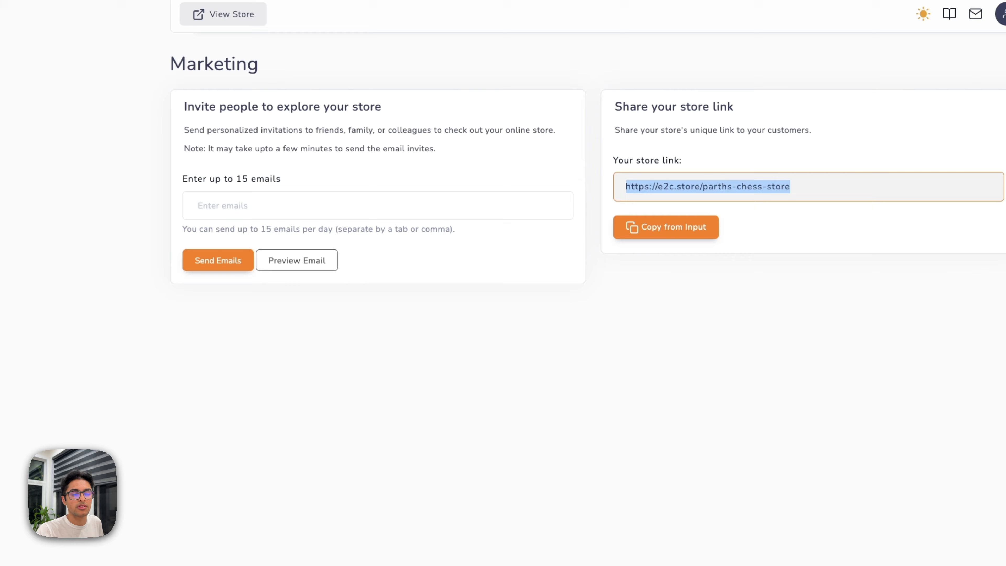
Preview the store invitation email in a new tab, then close the preview.
click(407, 216)
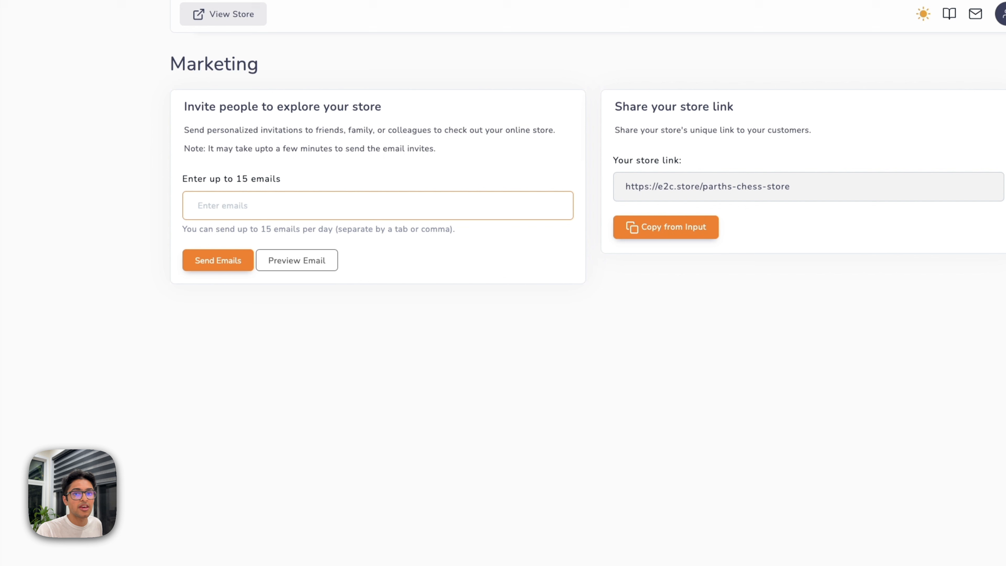
click(297, 262)
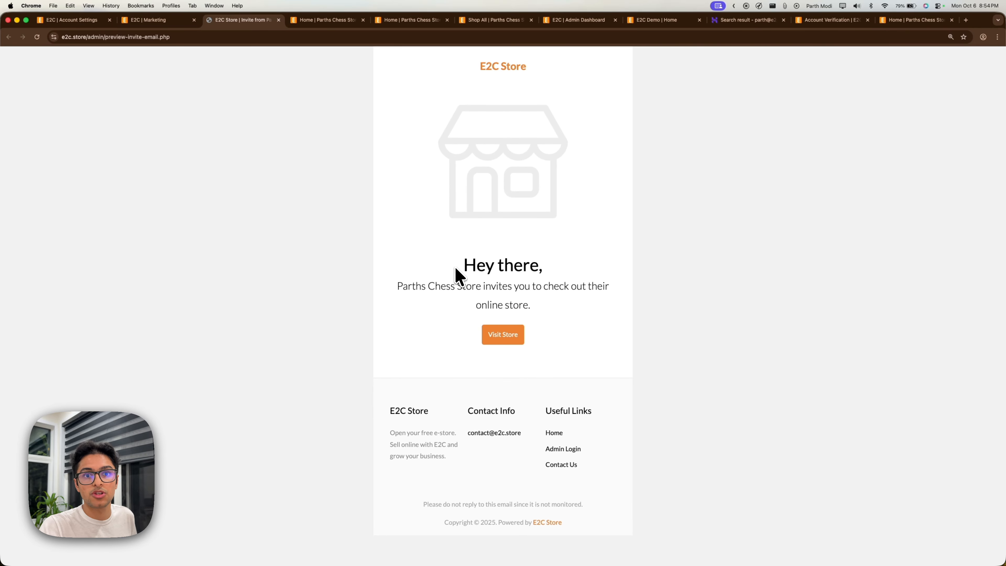
drag(463, 268, 564, 263)
drag(409, 282, 519, 293)
click(533, 296)
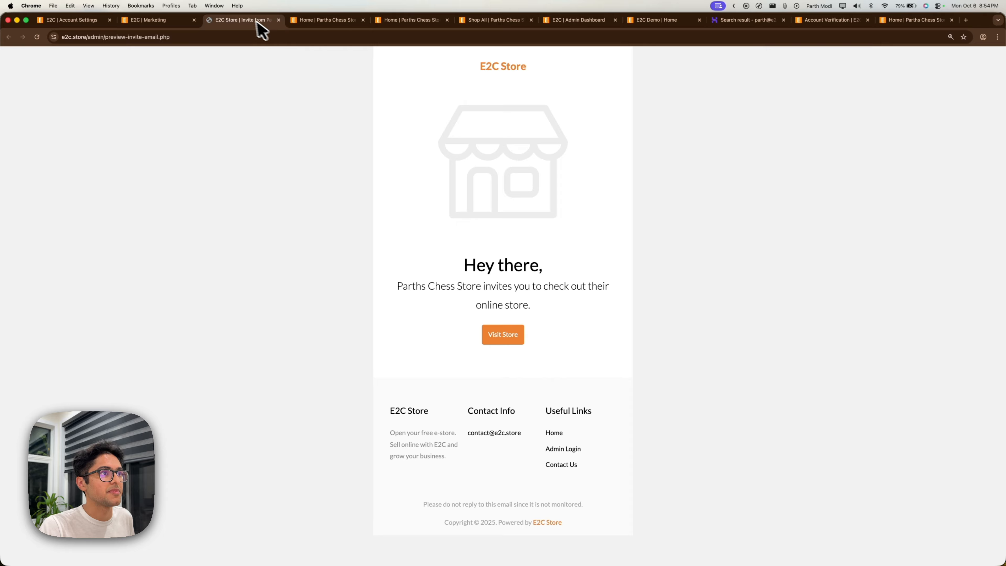
key(super+w)
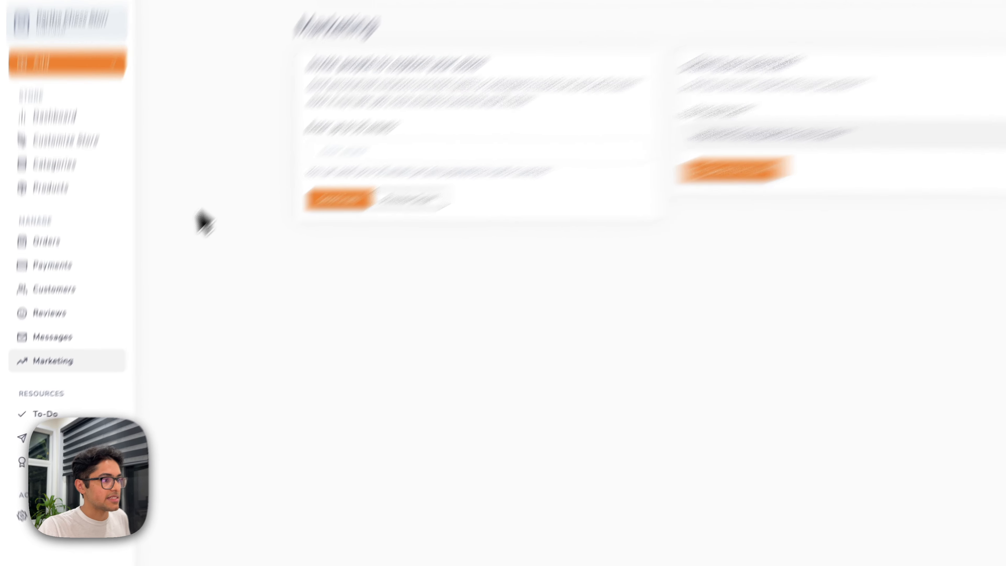
Inspect the support ticket's Subject and Message fields, then show the All Products list.
click(111, 435)
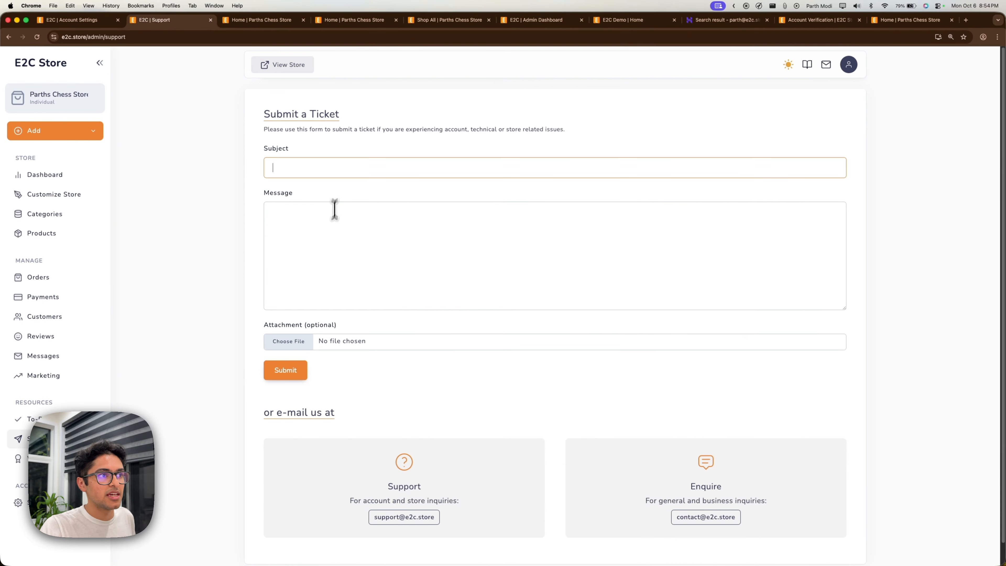
click(329, 234)
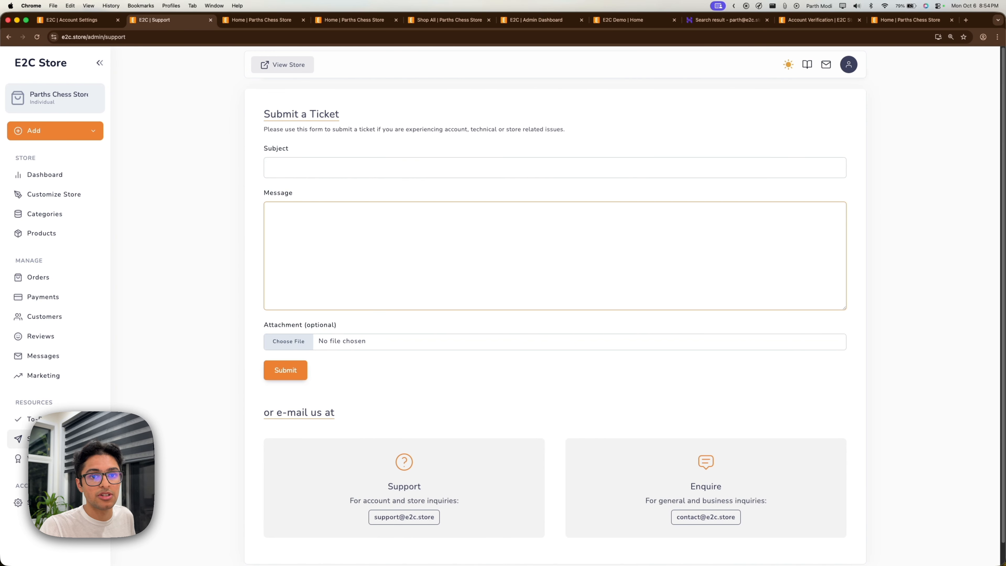
scroll(246, 293, down, 1)
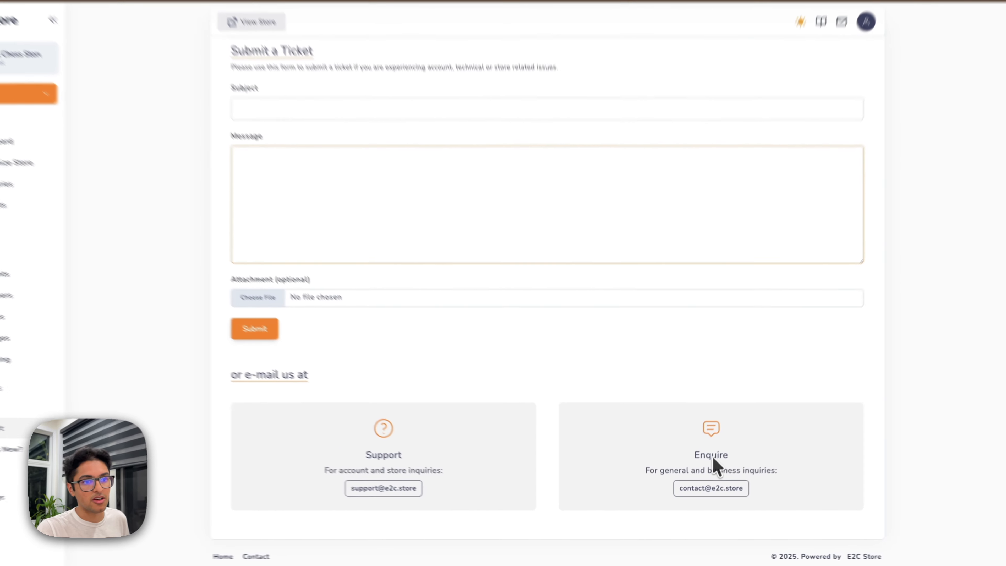
scroll(358, 338, up, 1)
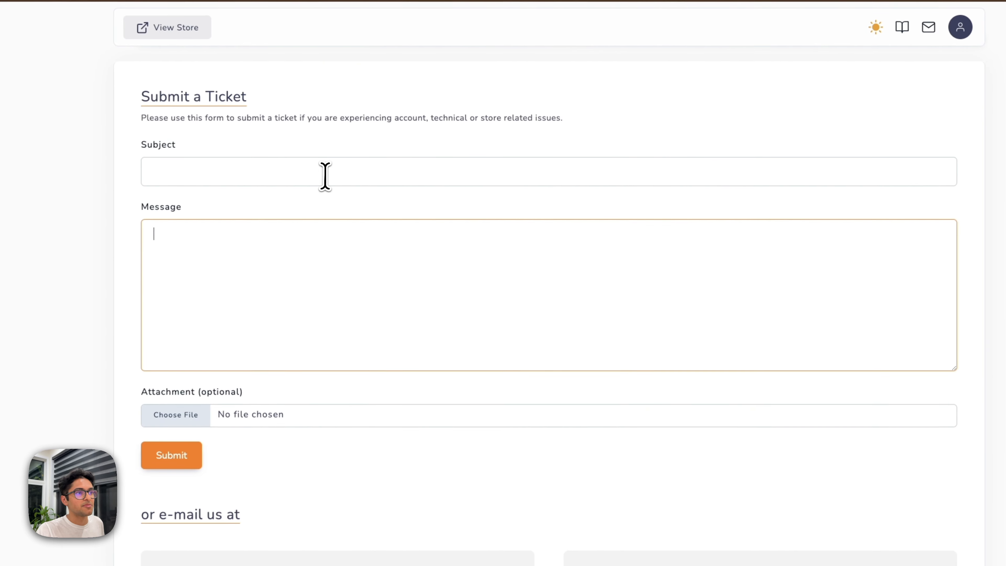
click(365, 169)
click(338, 248)
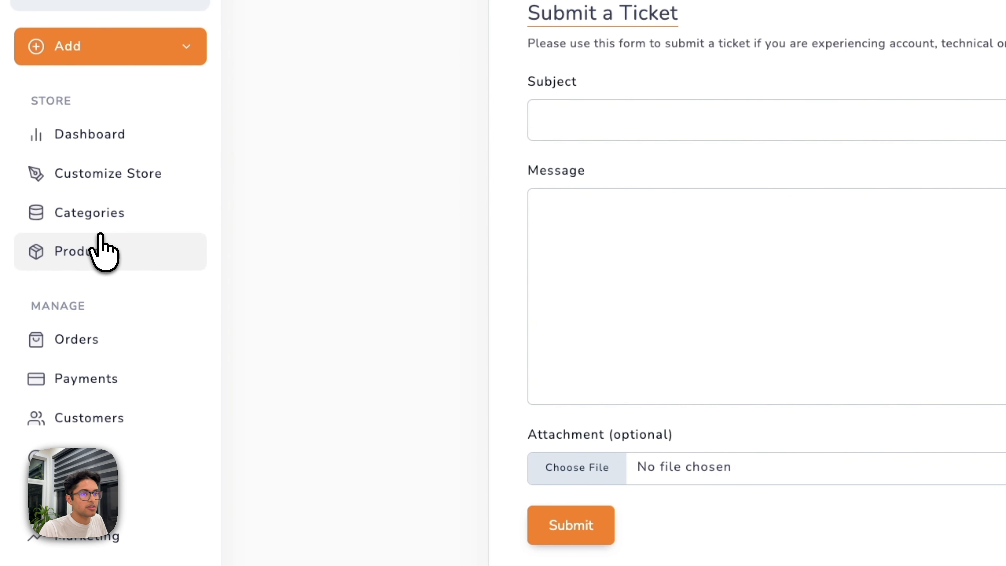
click(99, 238)
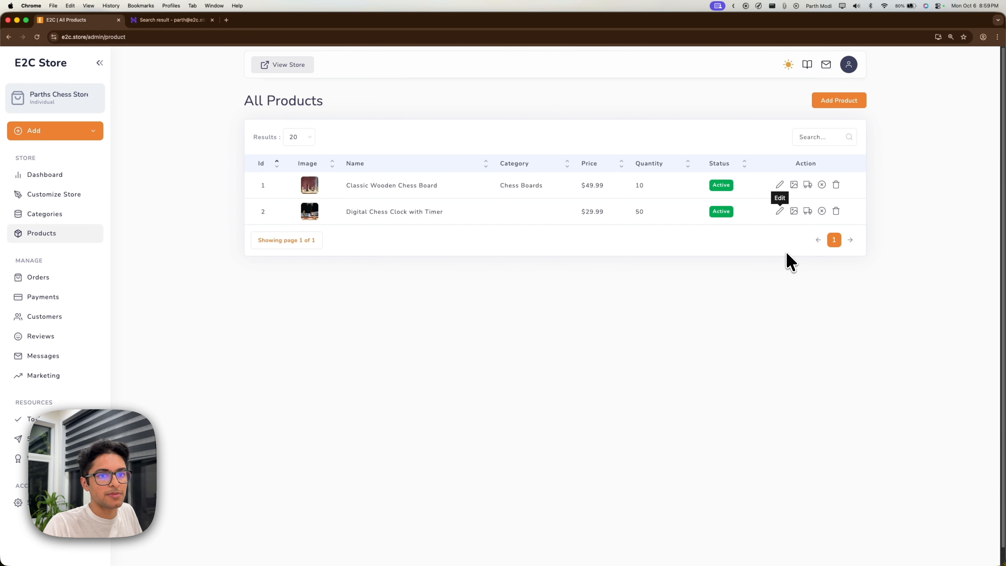
Change the Digital Chess Clock with Timer's price from 29.99 to 1.99 and save it.
click(779, 211)
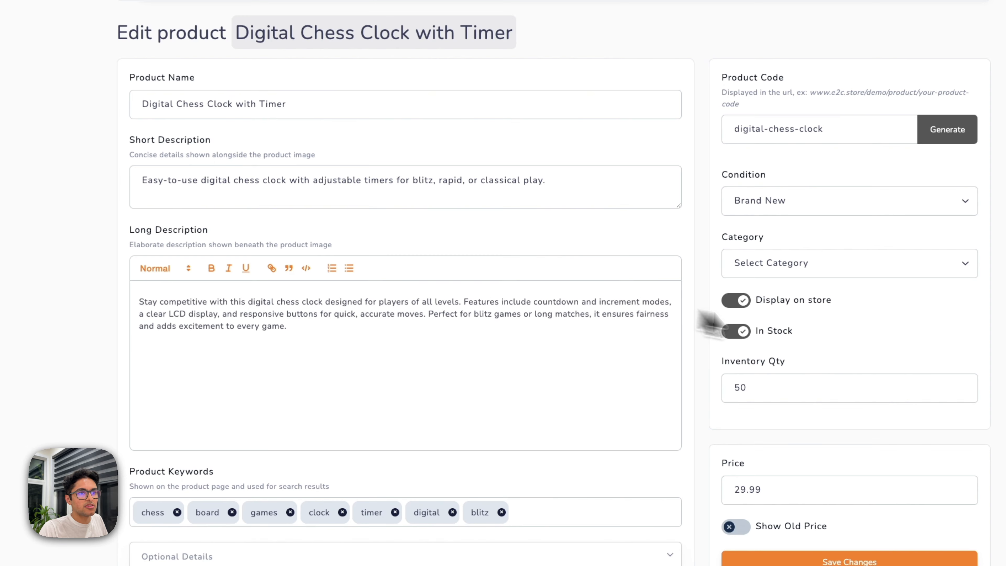
drag(781, 489, 664, 492)
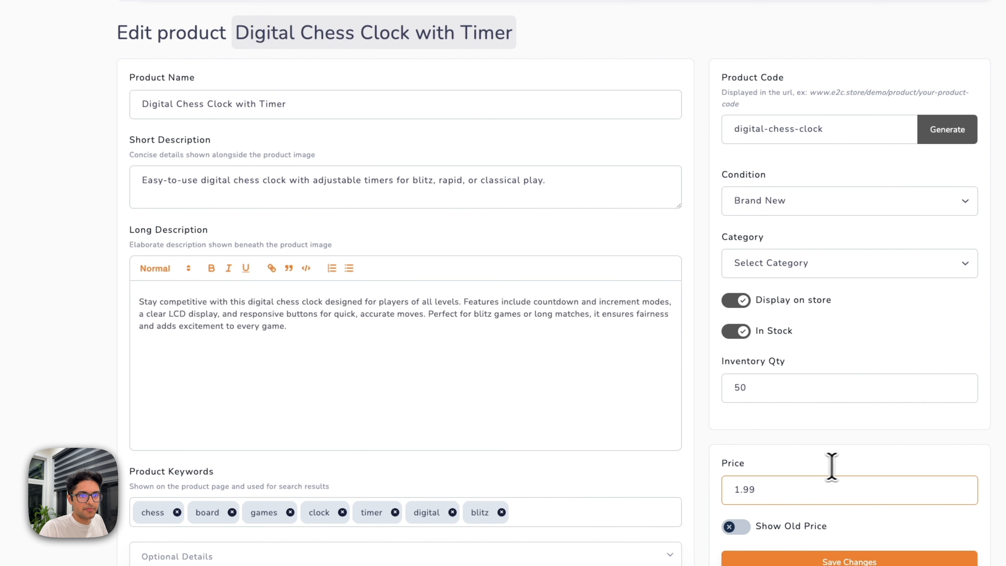
click(901, 559)
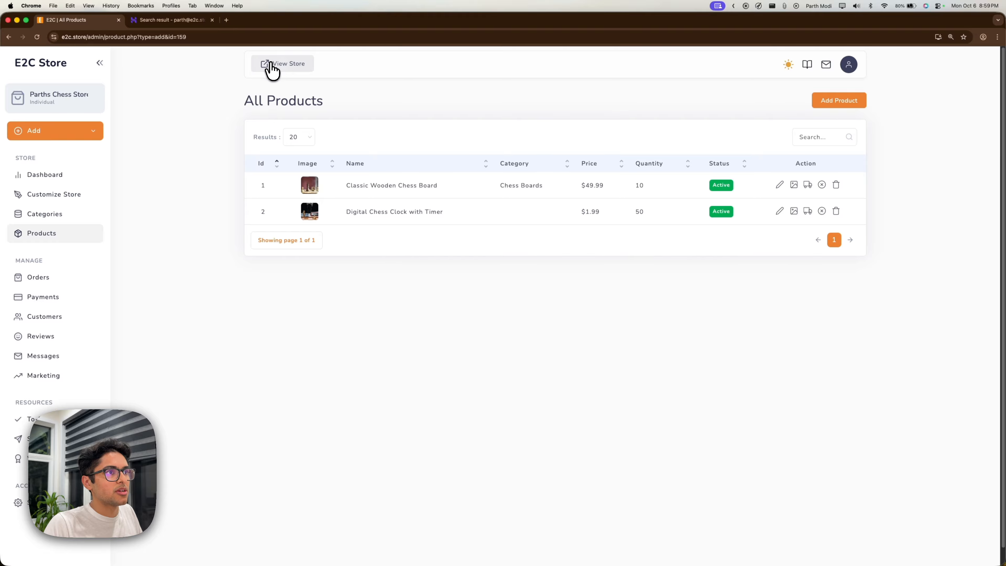
click(277, 65)
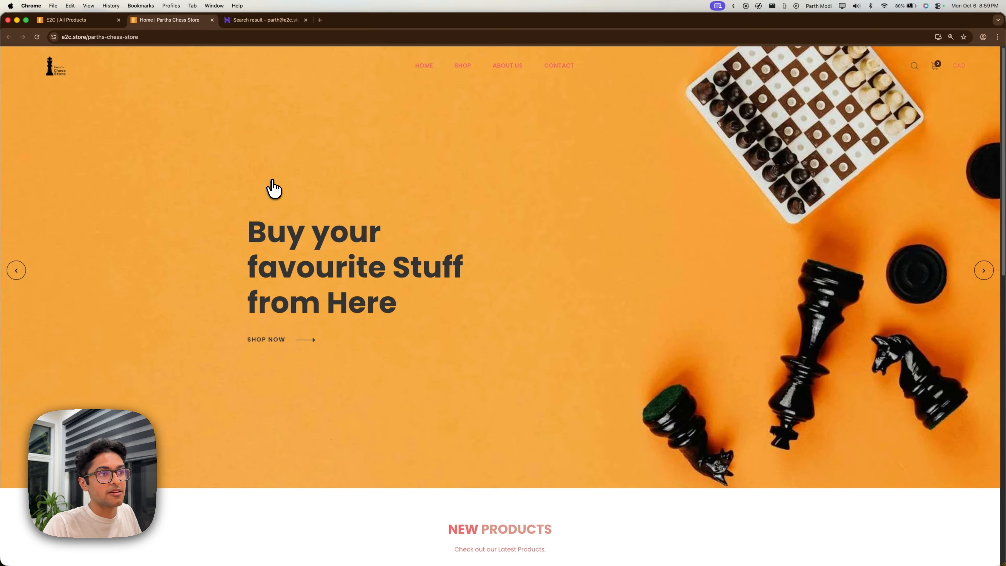
Add the $1.99 Digital Chess Clock with Timer to the cart and go to checkout.
scroll(480, 252, down, 10)
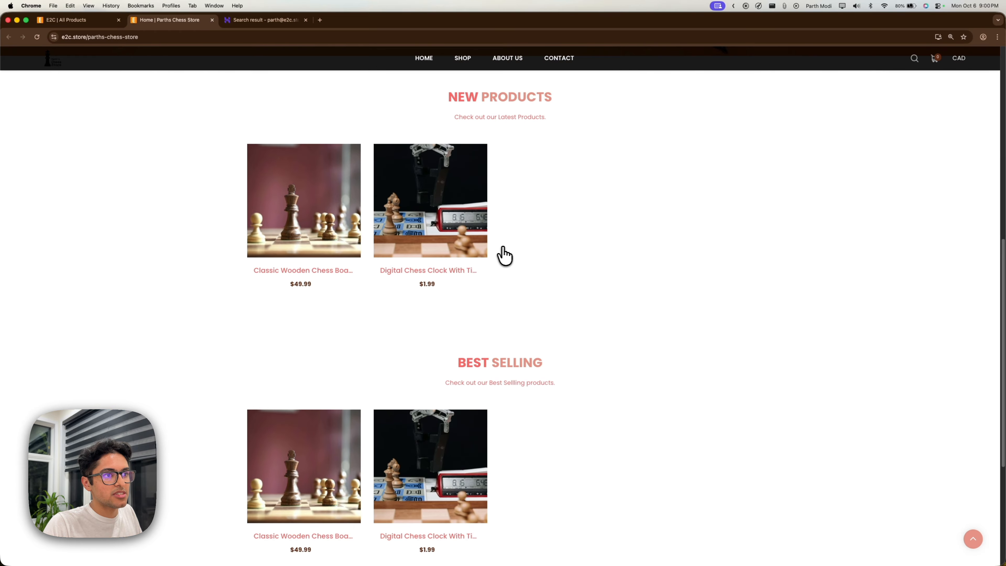
scroll(440, 244, up, 1)
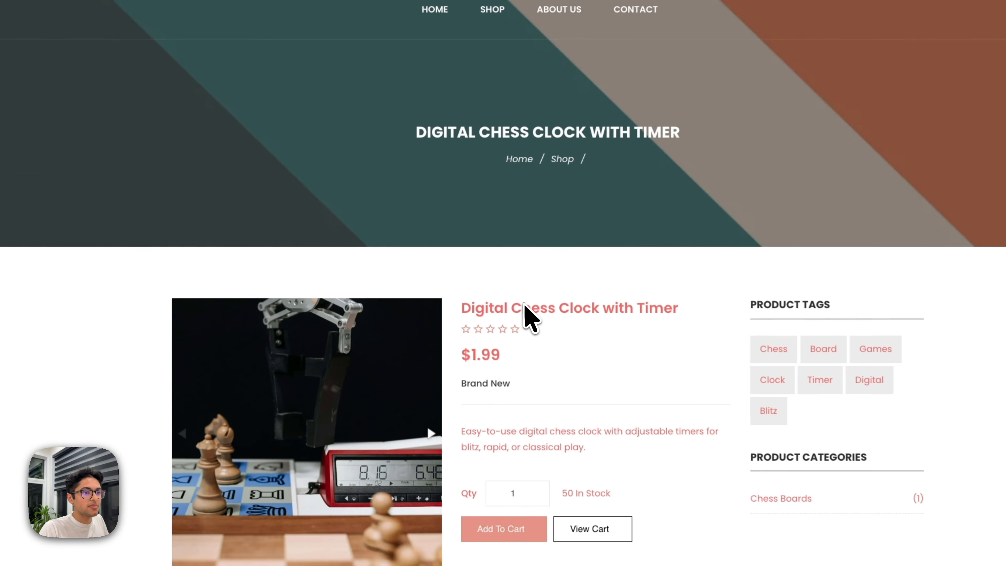
scroll(524, 304, down, 2)
click(527, 422)
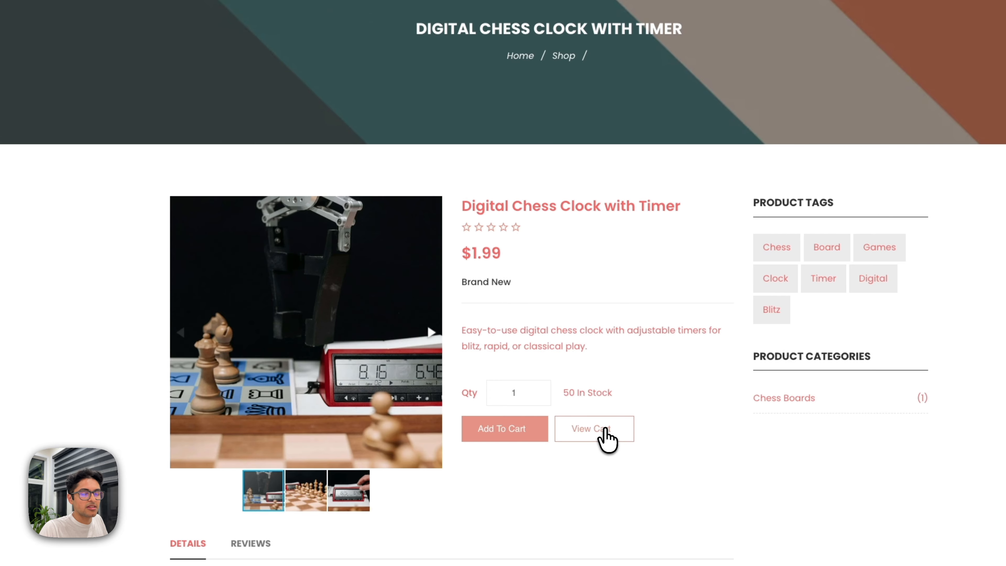
click(599, 435)
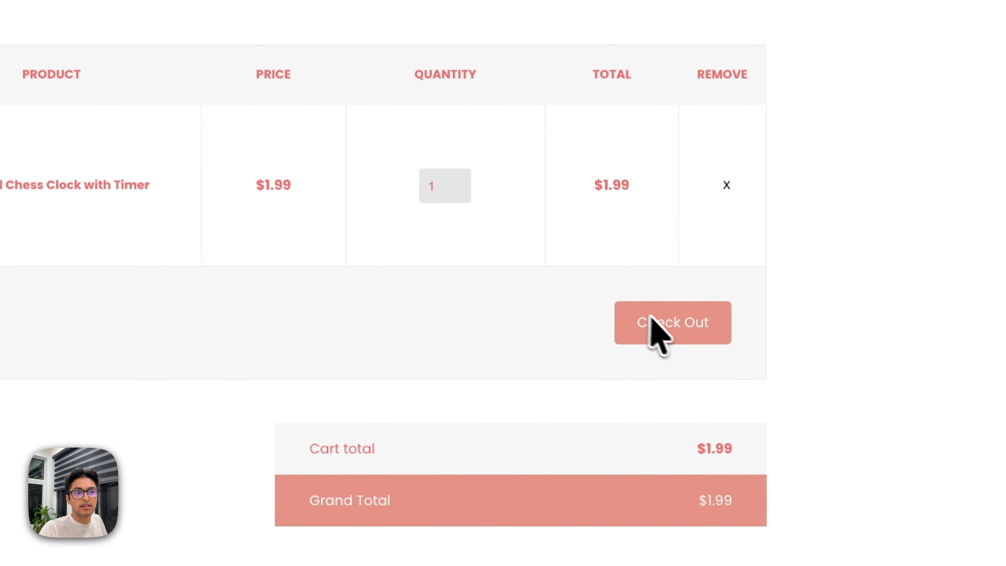
click(664, 322)
Fill in billing details with the customer's name, e-mail, street address, city, postal code and a 'test' note.
click(334, 305)
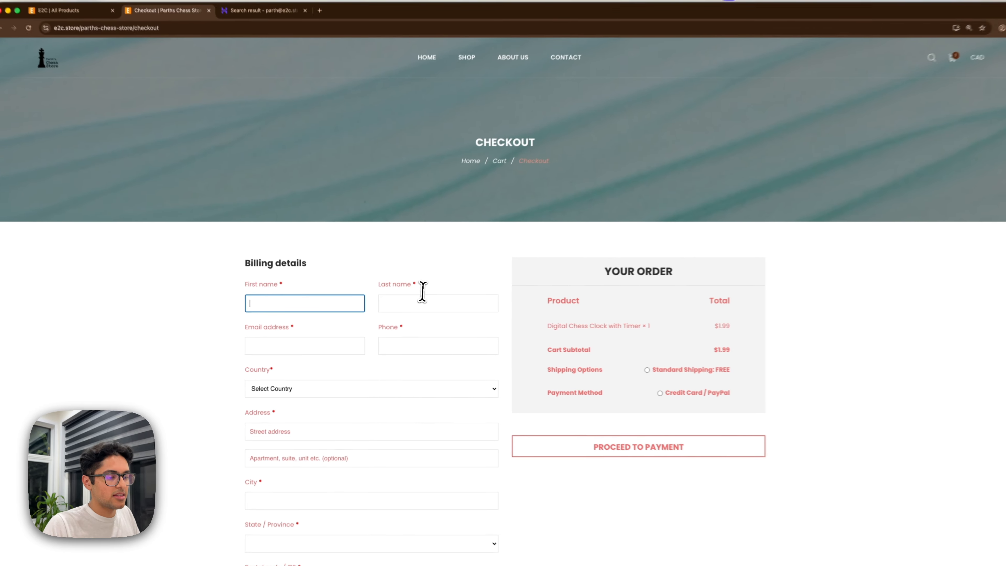
key(Tab)
key(Tab)
key(Tab)
text(123)
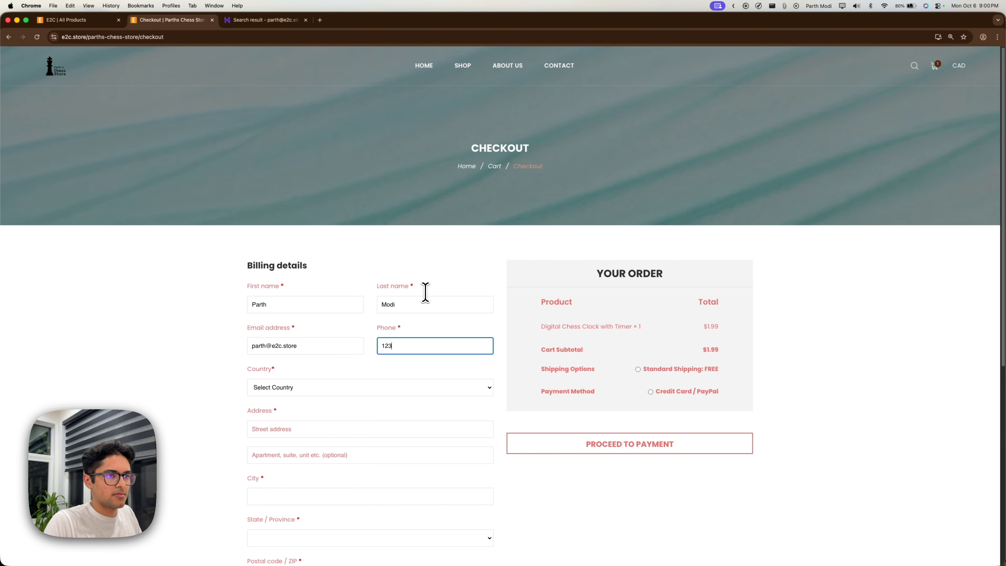
text(4567890 Main St)
key(Tab)
key(Tab)
text(Toronto)
key(Tab)
key(o)
key(Tab)
text(A1B2C3)
key(Tab)
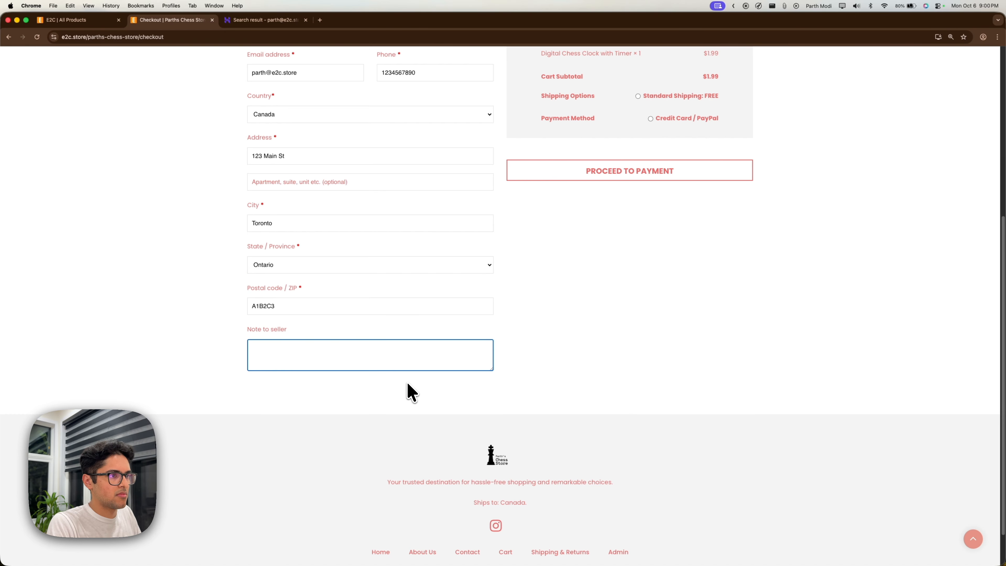
text(test)
scroll(408, 383, up, 4)
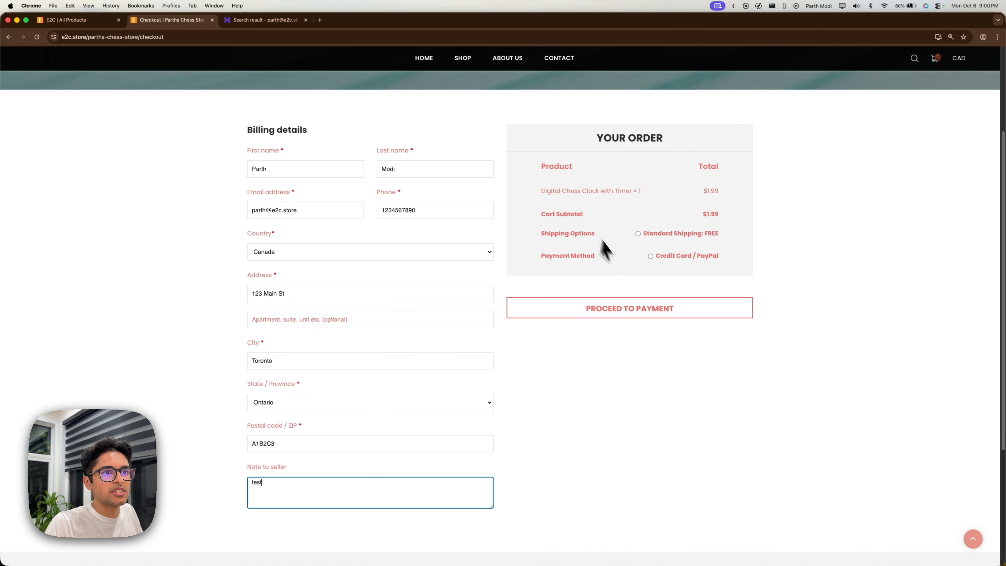
Choose free Standard Shipping and pay the $1.99 by debit or credit card.
click(679, 234)
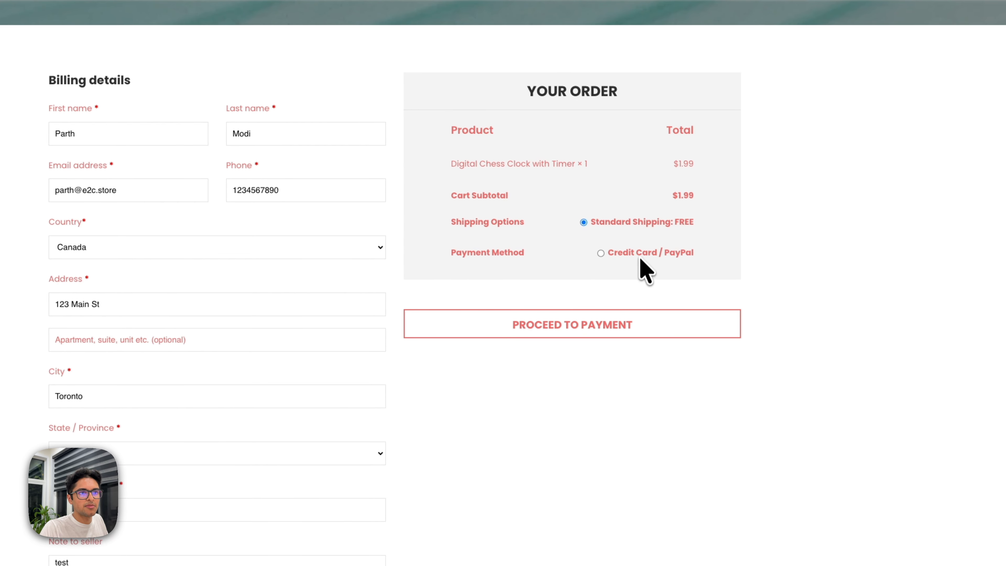
click(596, 325)
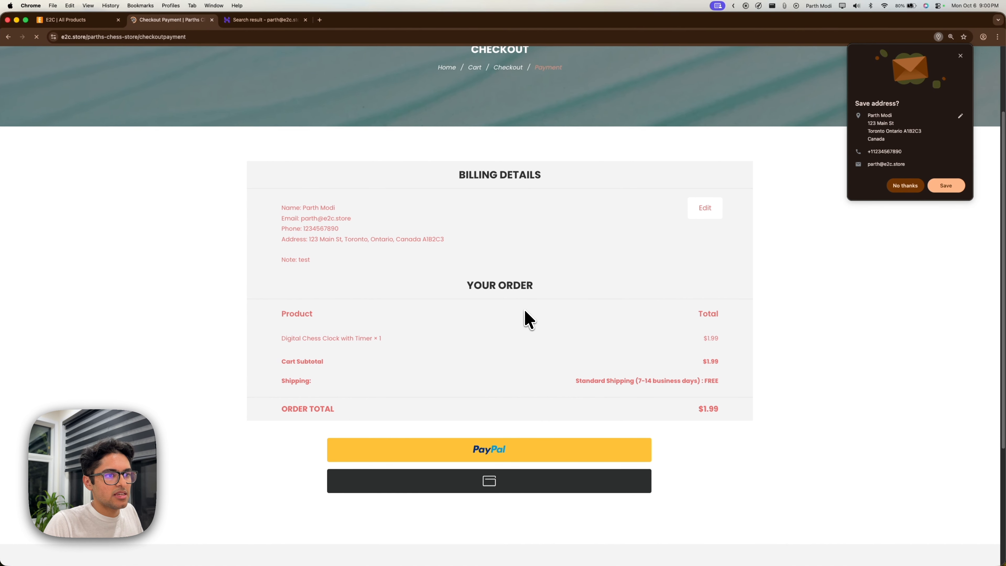
scroll(526, 324, down, 2)
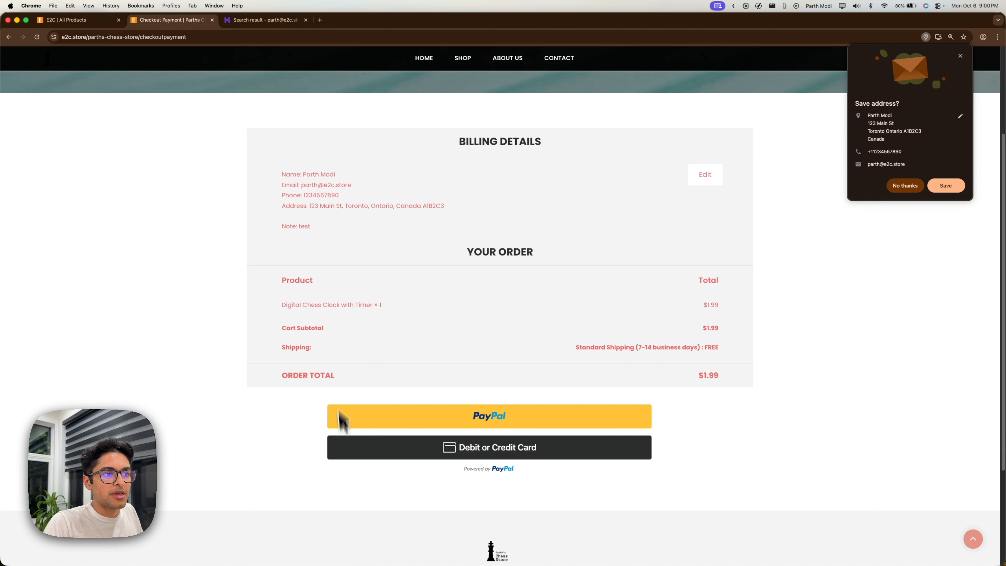
scroll(519, 348, down, 3)
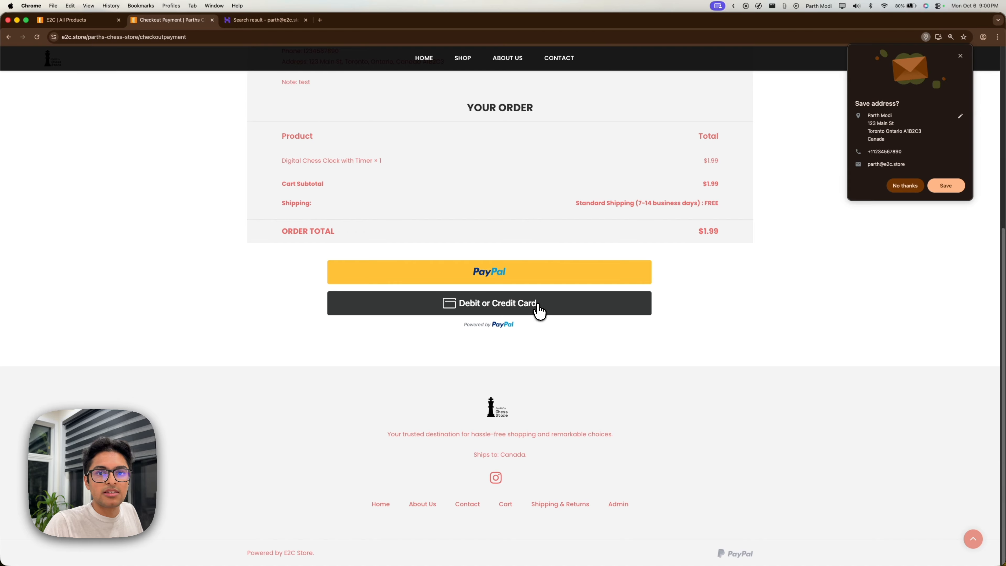
click(539, 311)
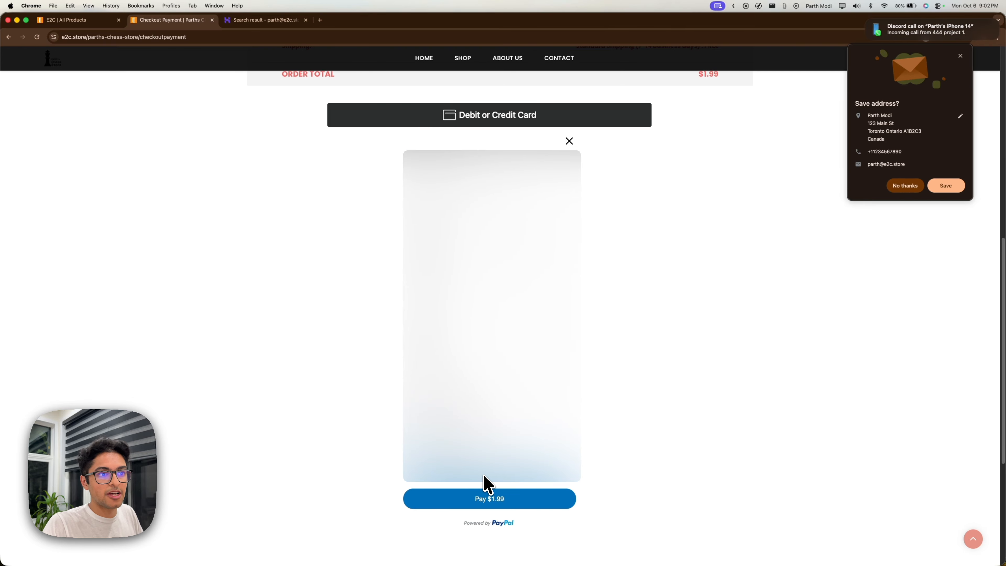
click(534, 500)
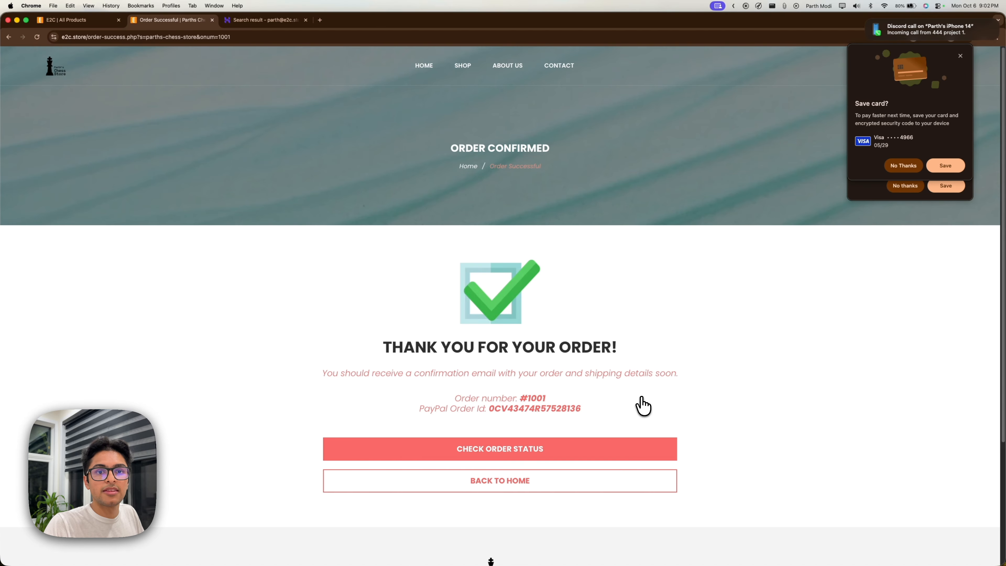
Review the order number and PayPal id, and confirm the order tracks as Confirmed.
scroll(640, 404, down, 3)
drag(404, 273, 624, 274)
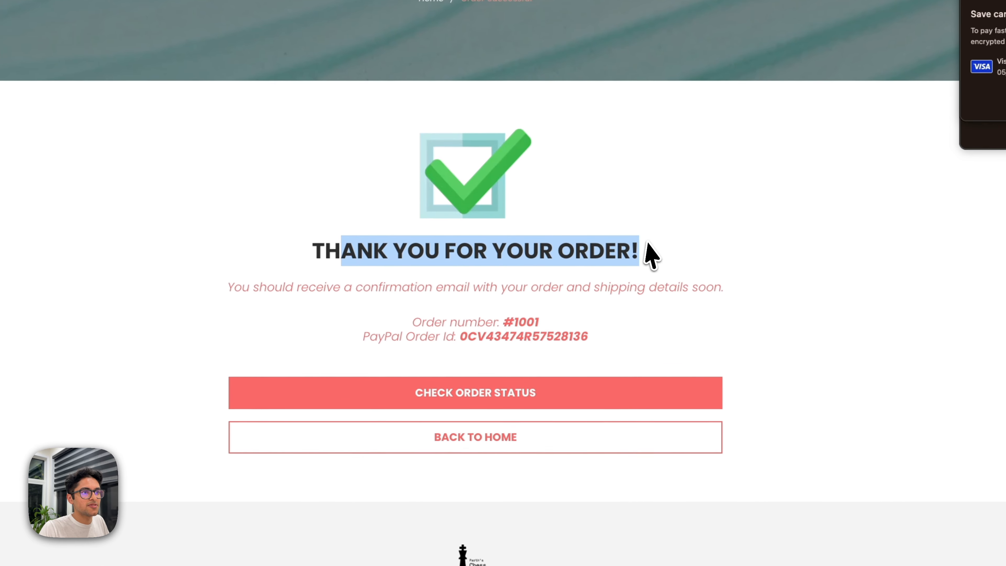
drag(541, 335, 504, 323)
double_click(531, 336)
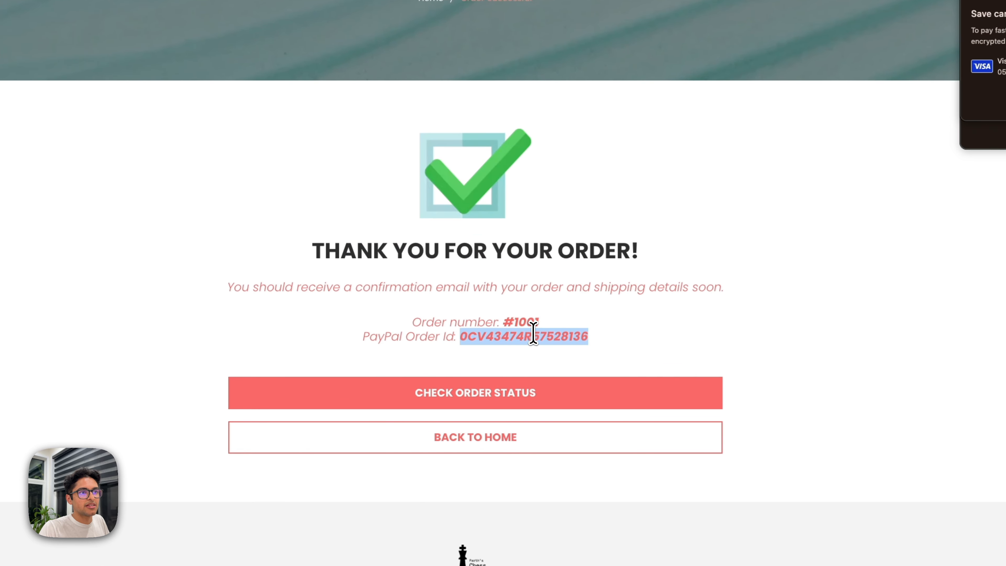
click(530, 397)
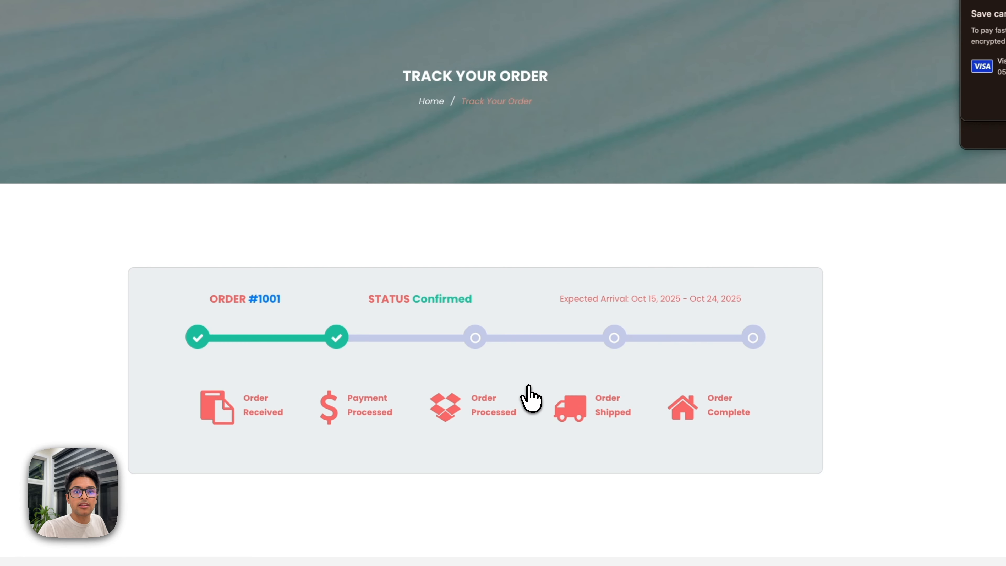
scroll(526, 400, down, 2)
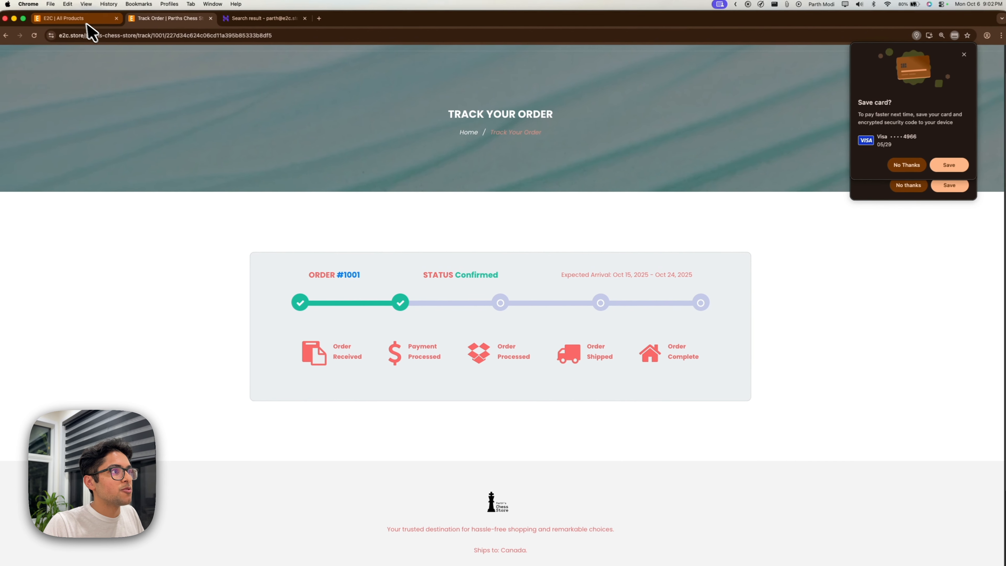
click(79, 20)
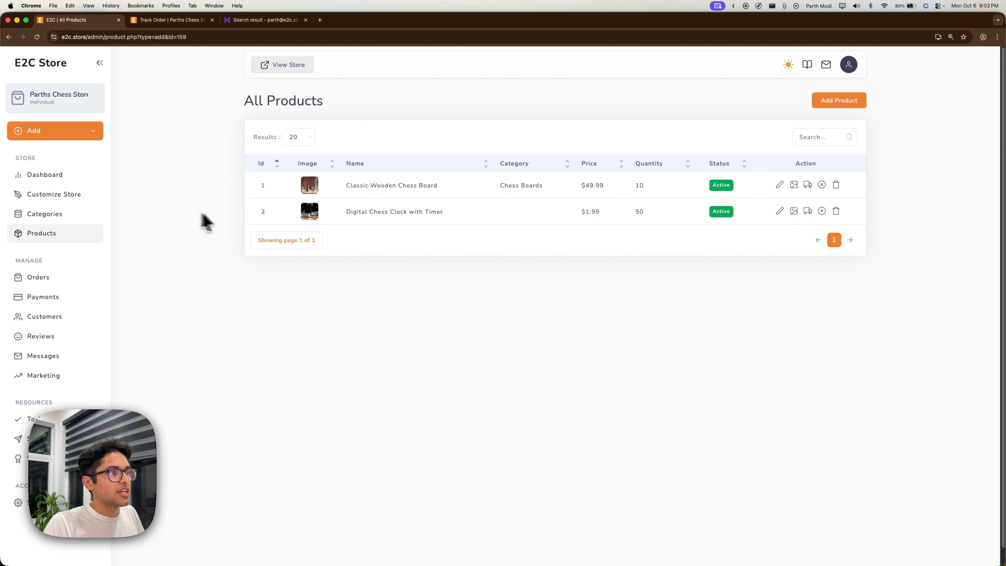
Review the dashboard's $1.99 sales, 1 order, 1 customer and the recent order's billing details.
click(78, 176)
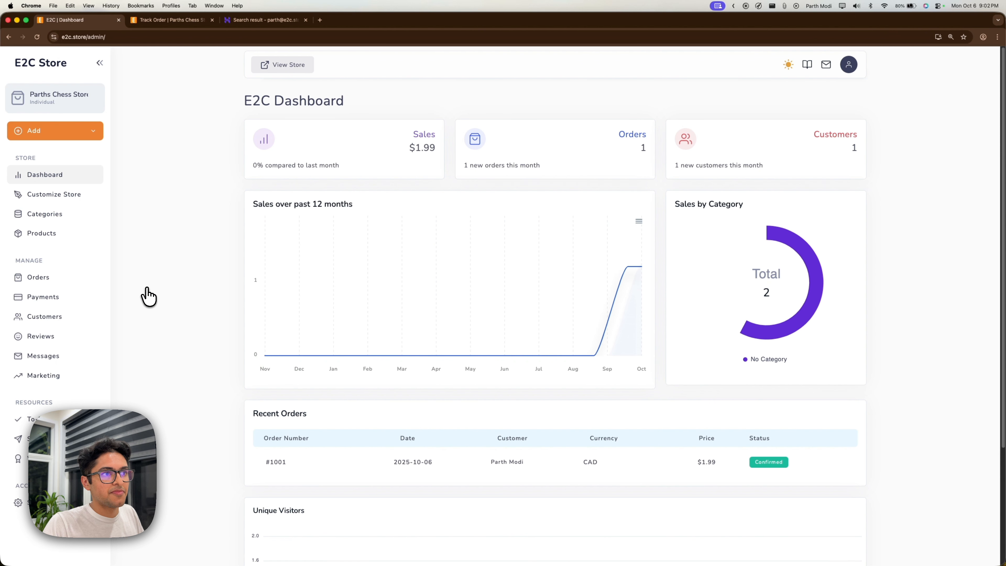
drag(408, 144, 440, 146)
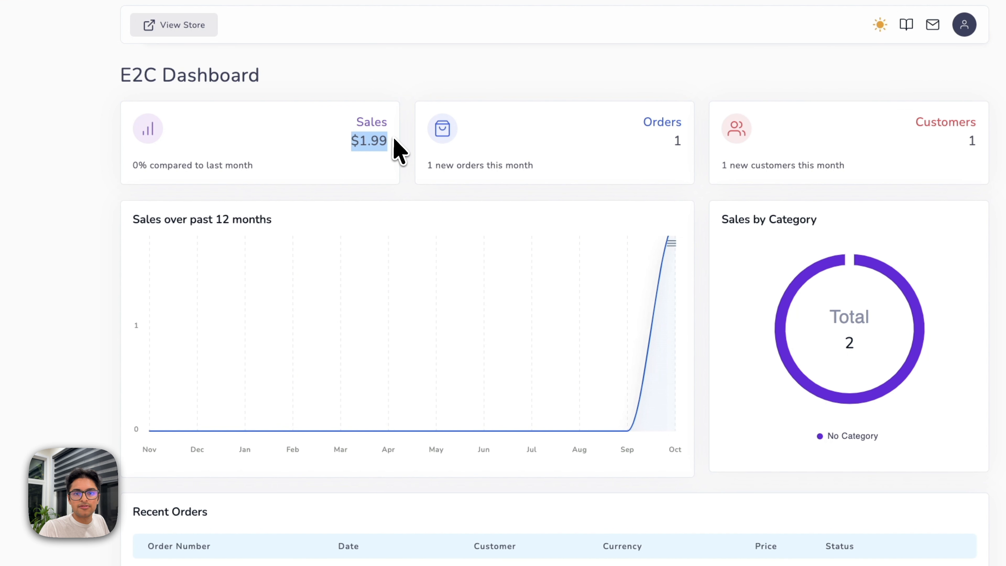
drag(668, 143, 685, 145)
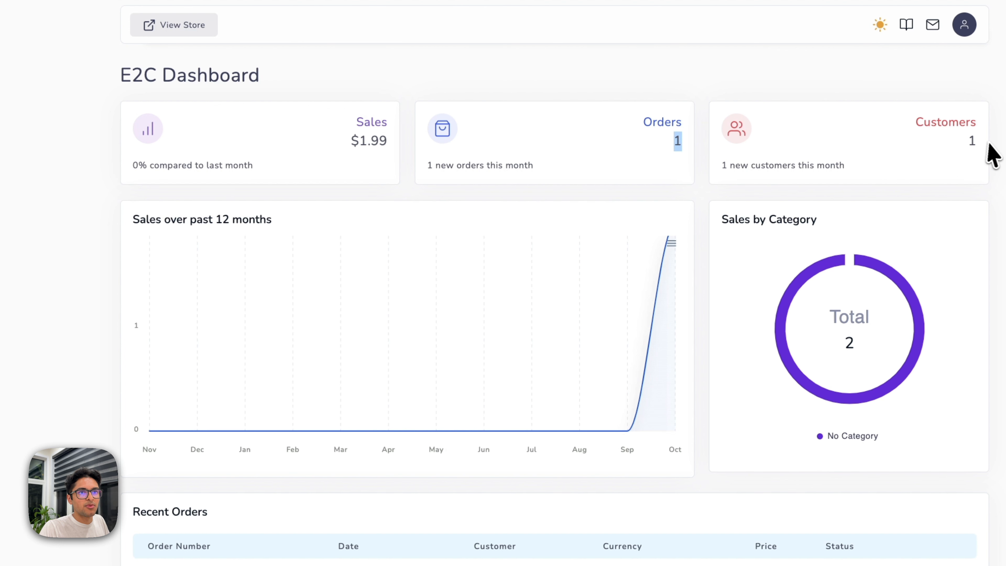
drag(986, 141, 965, 143)
scroll(555, 317, down, 4)
drag(328, 422, 812, 438)
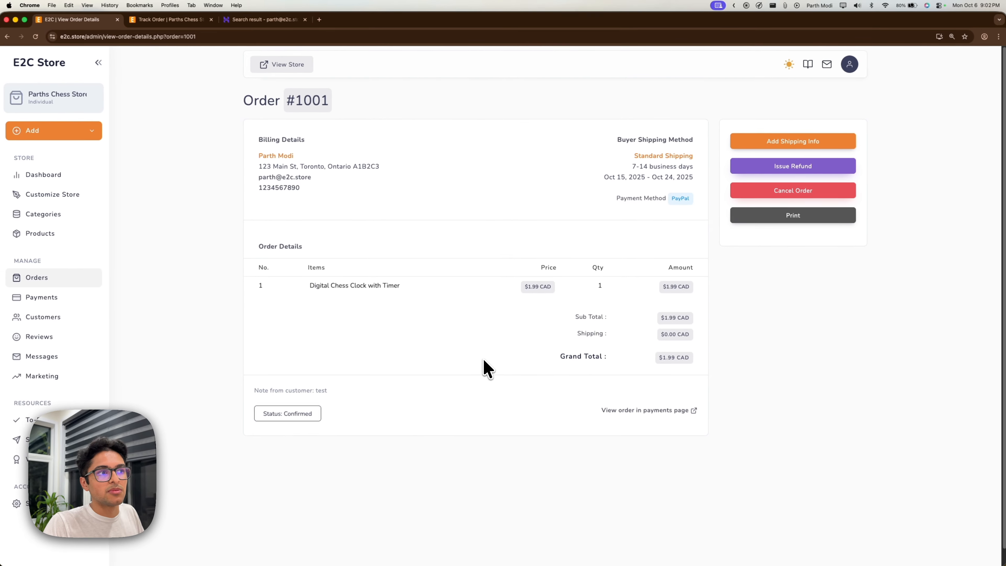
drag(321, 188, 474, 193)
click(475, 194)
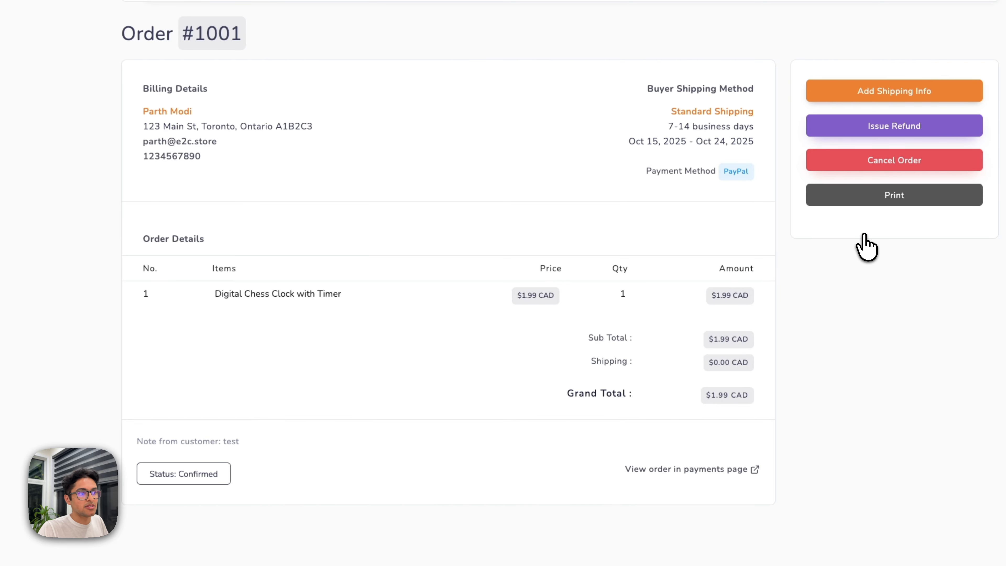
Browse the Orders, Payments and Customers pages, ending back on All Orders.
click(85, 279)
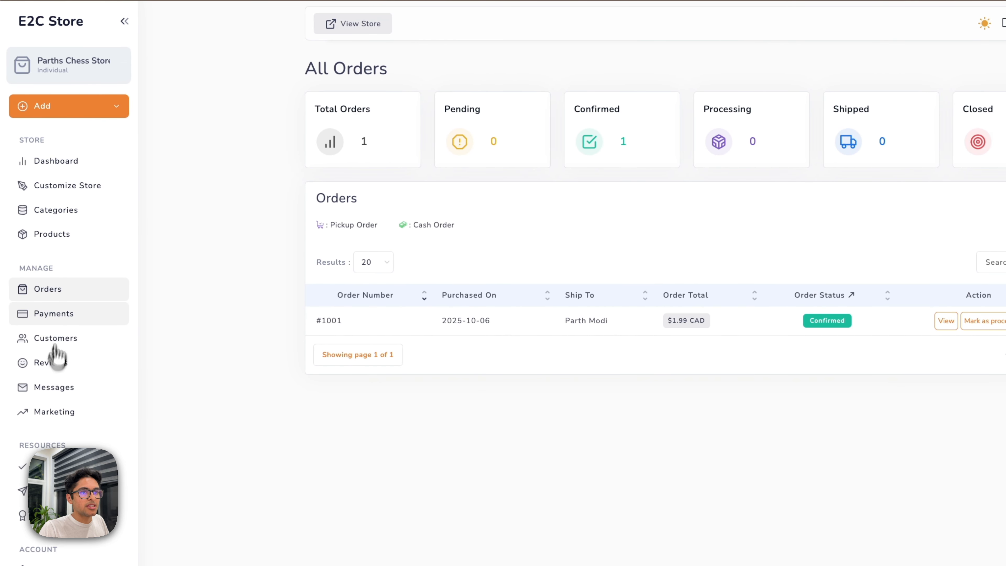
click(65, 319)
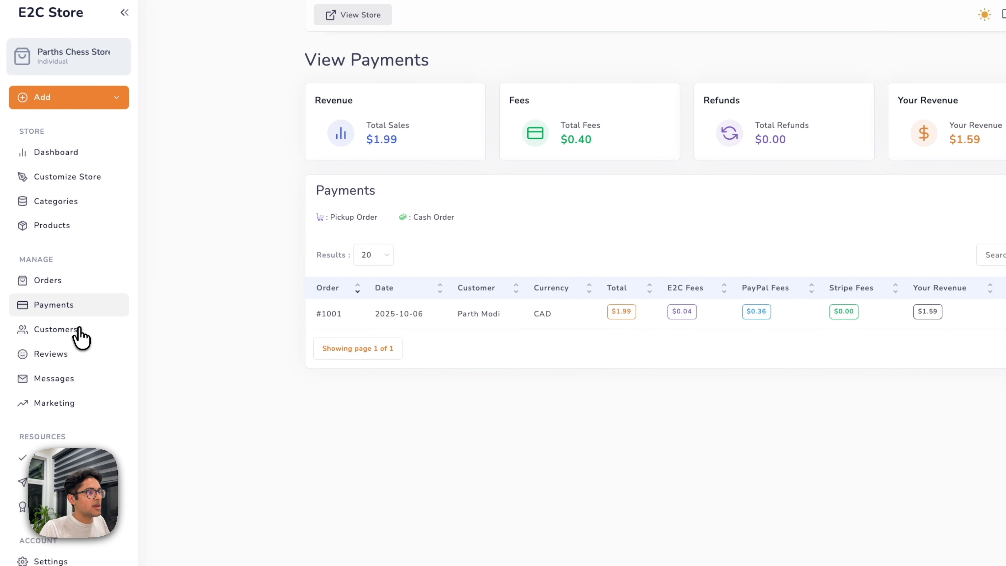
click(78, 329)
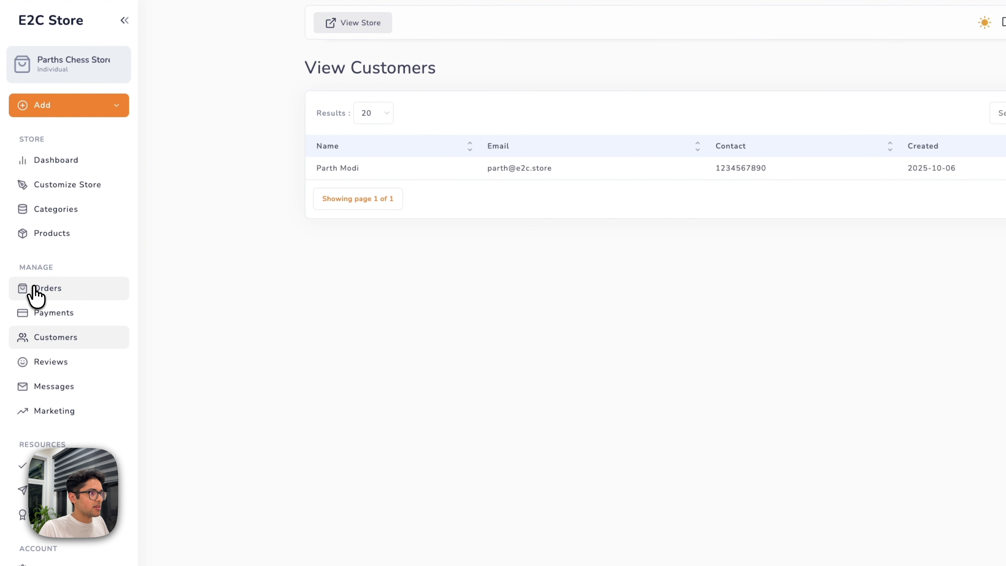
click(35, 290)
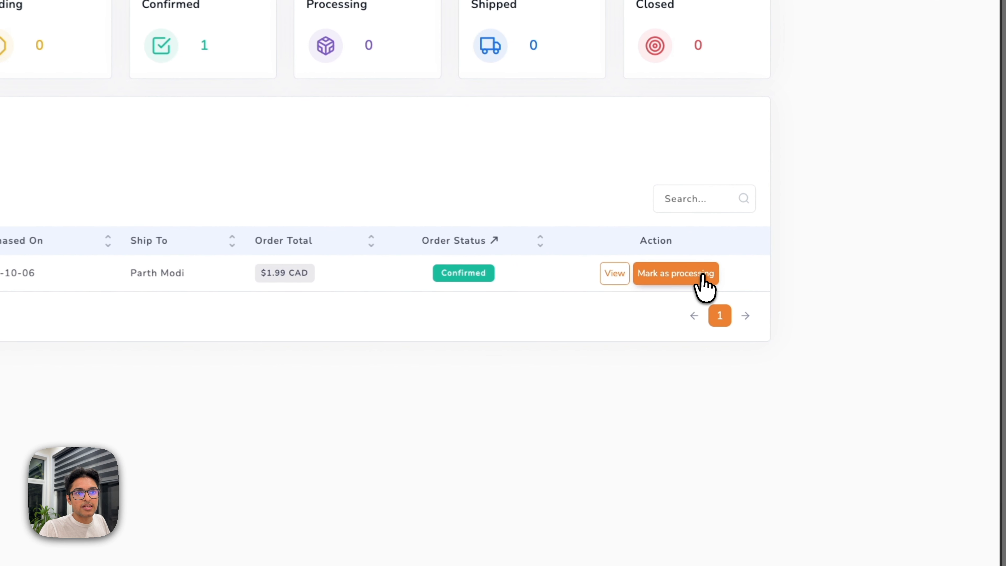
Move the test order to processing and add DHL shipping with tracking number 123.
click(701, 276)
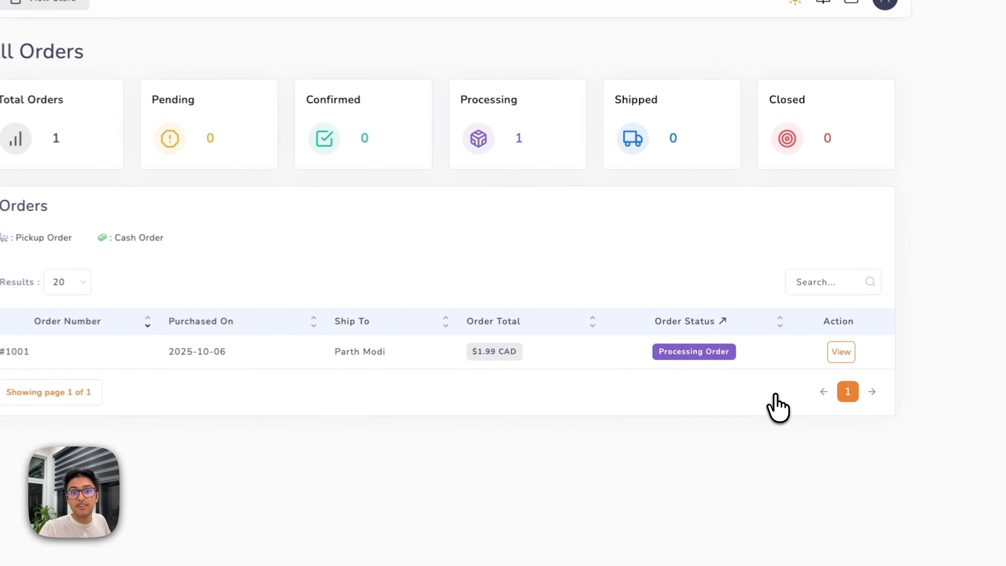
click(827, 376)
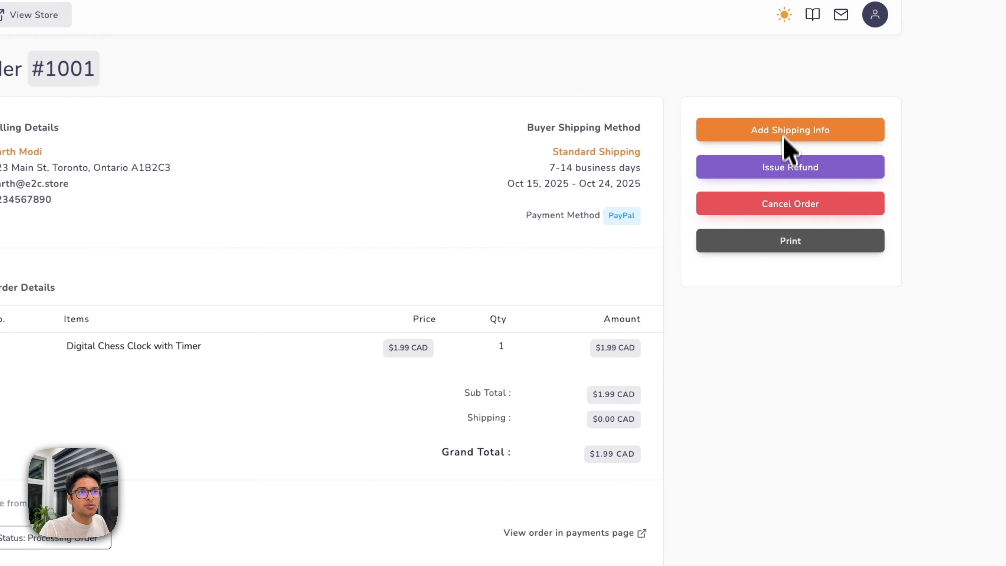
click(788, 130)
click(340, 320)
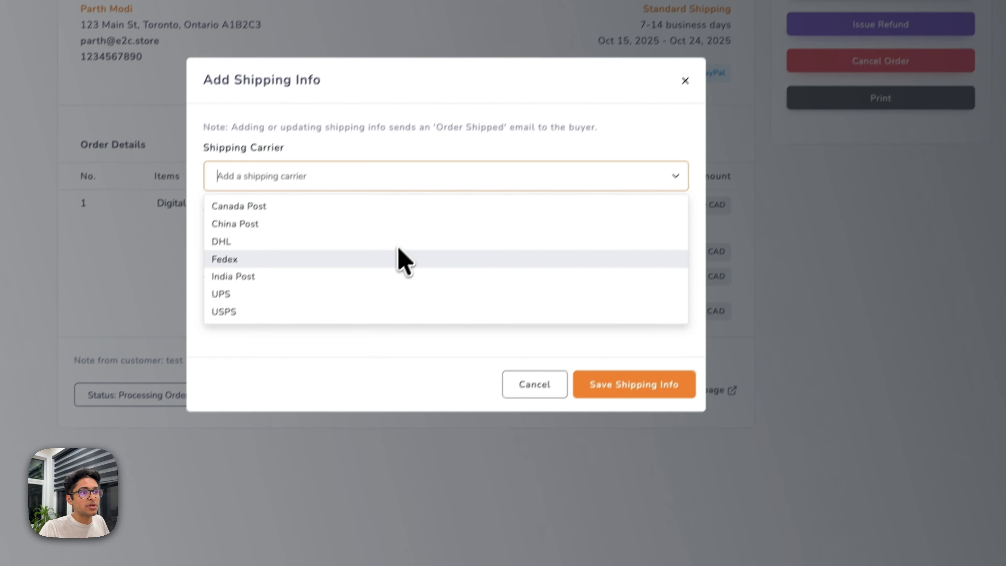
click(393, 228)
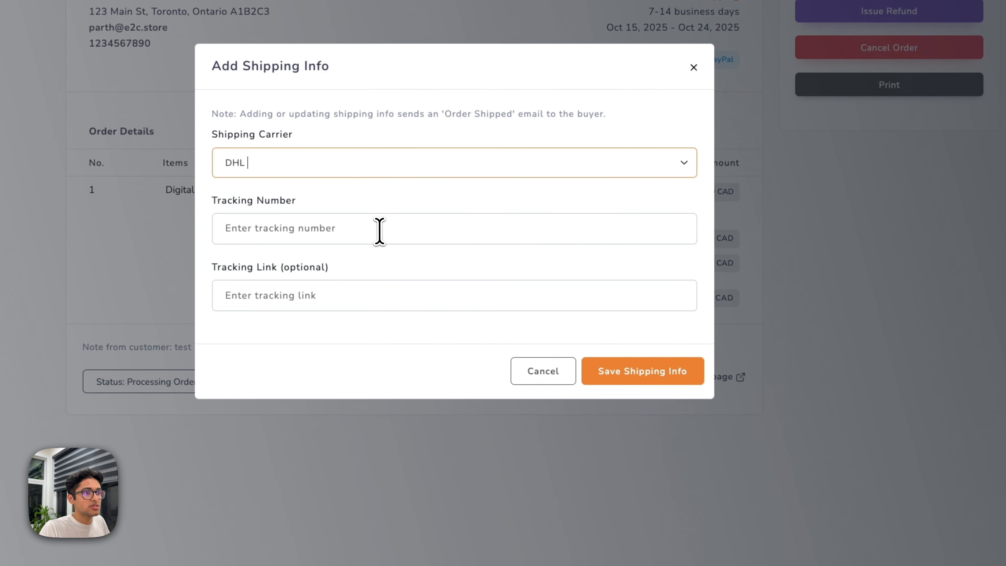
click(379, 230)
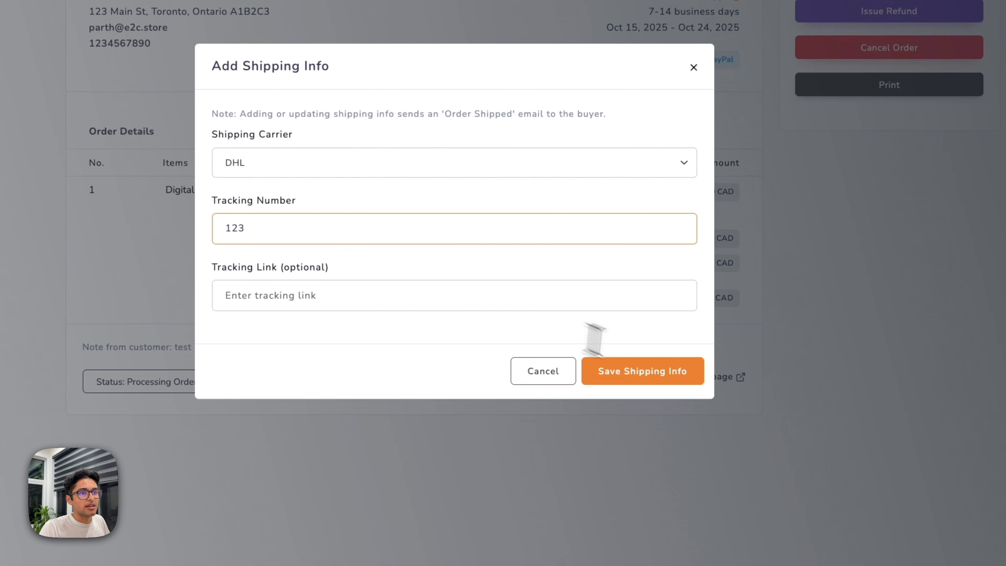
click(671, 370)
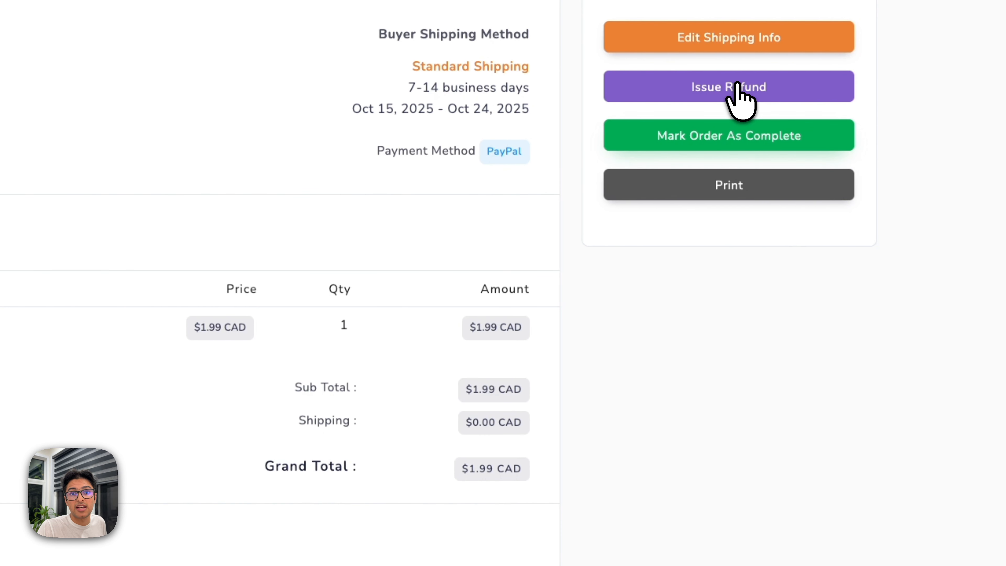
Mark order #1001 complete and verify its Complete status in All Orders.
click(741, 137)
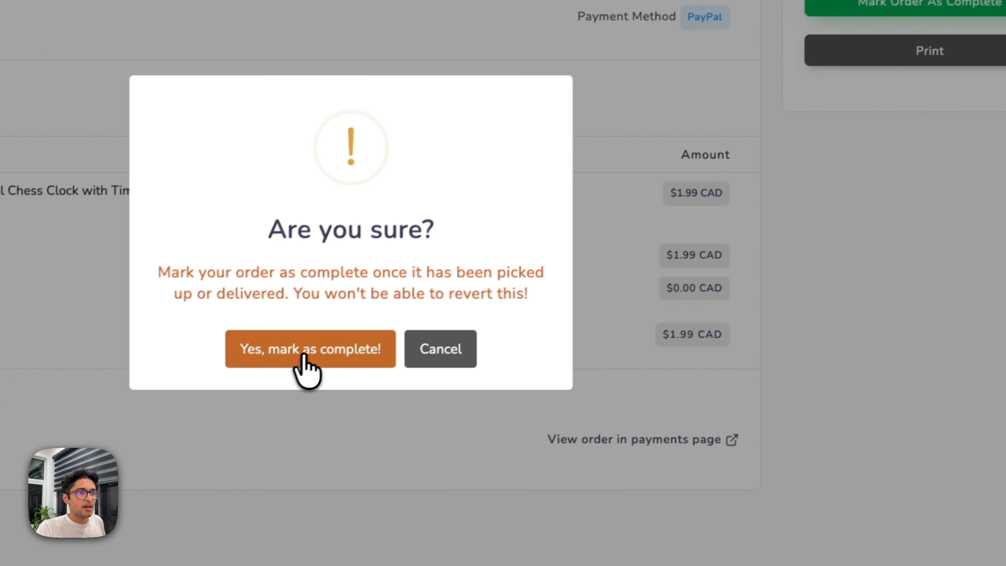
click(113, 482)
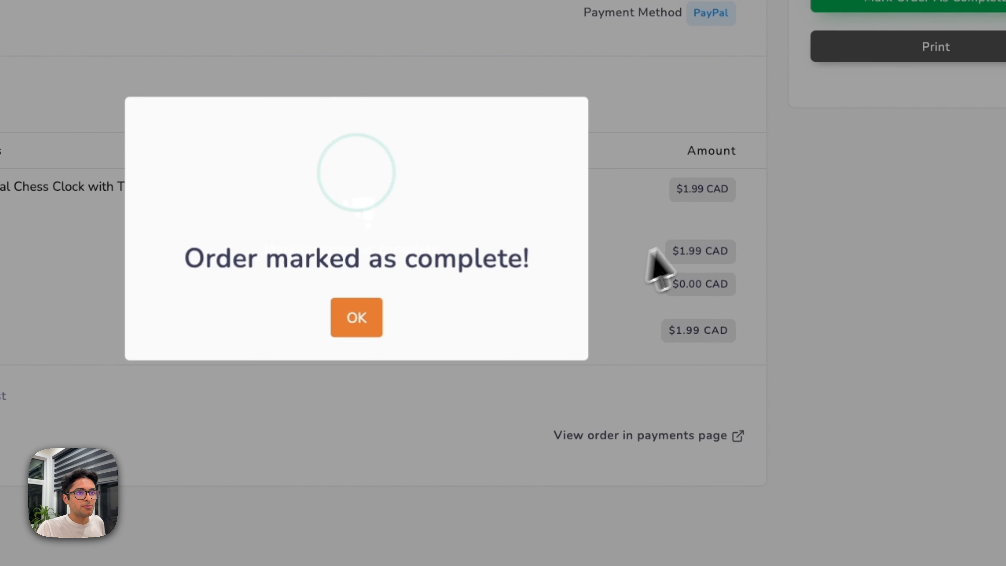
click(363, 312)
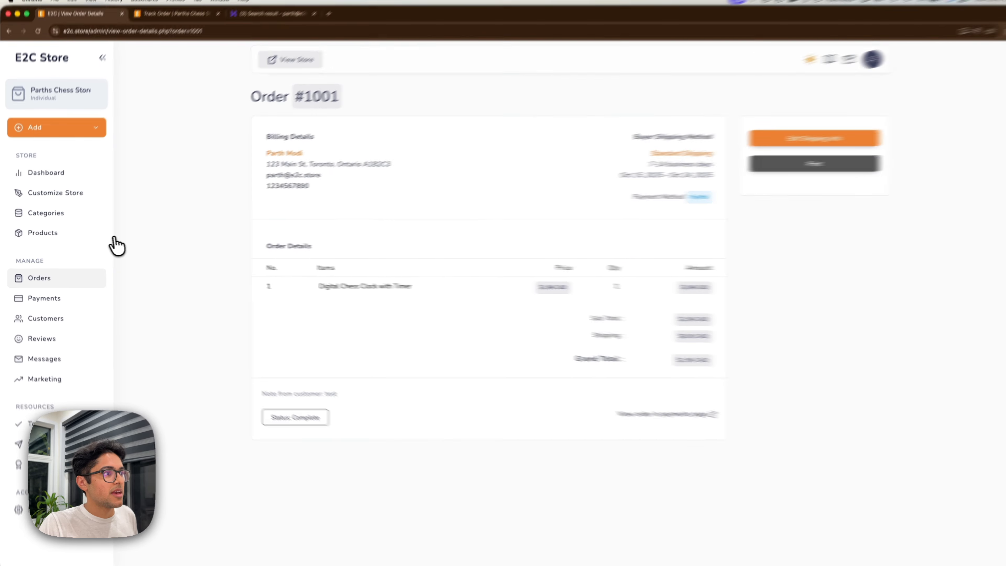
click(74, 279)
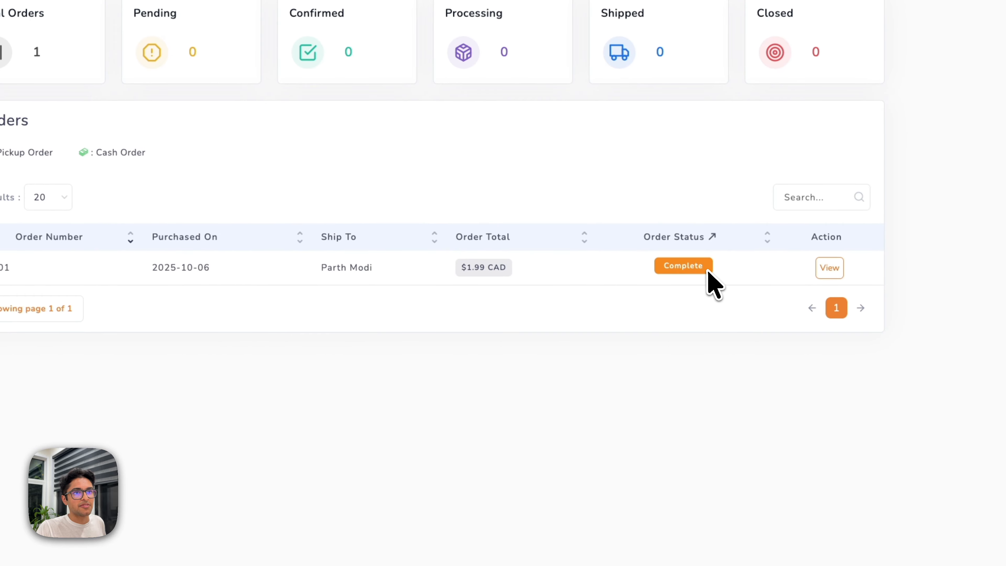